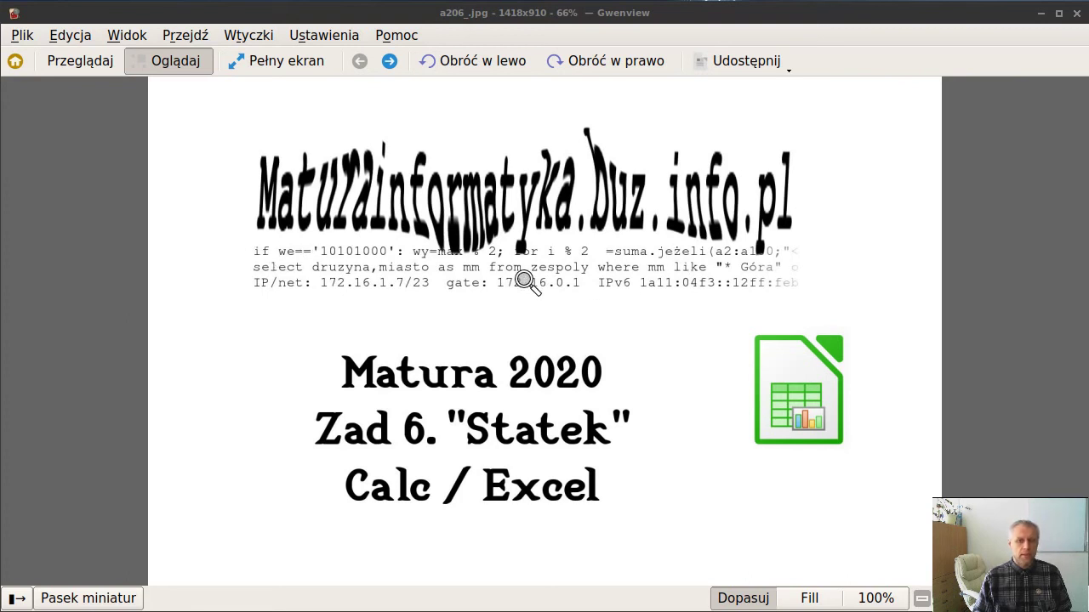
Switch from Gwenview to the exam PDF open at task 6, Statek
key("alt+Tab")
key("alt+Tab")
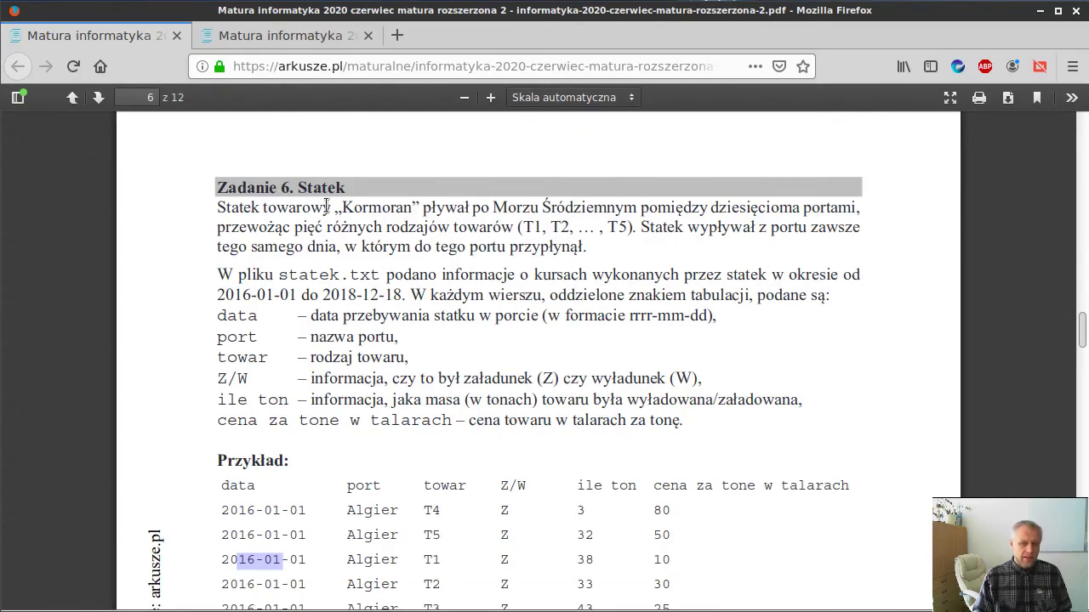
Read the Statek task, pointing out the first five example rows, then move down to tasks 6.1 and 6.2
scroll(337, 225, "down", 2)
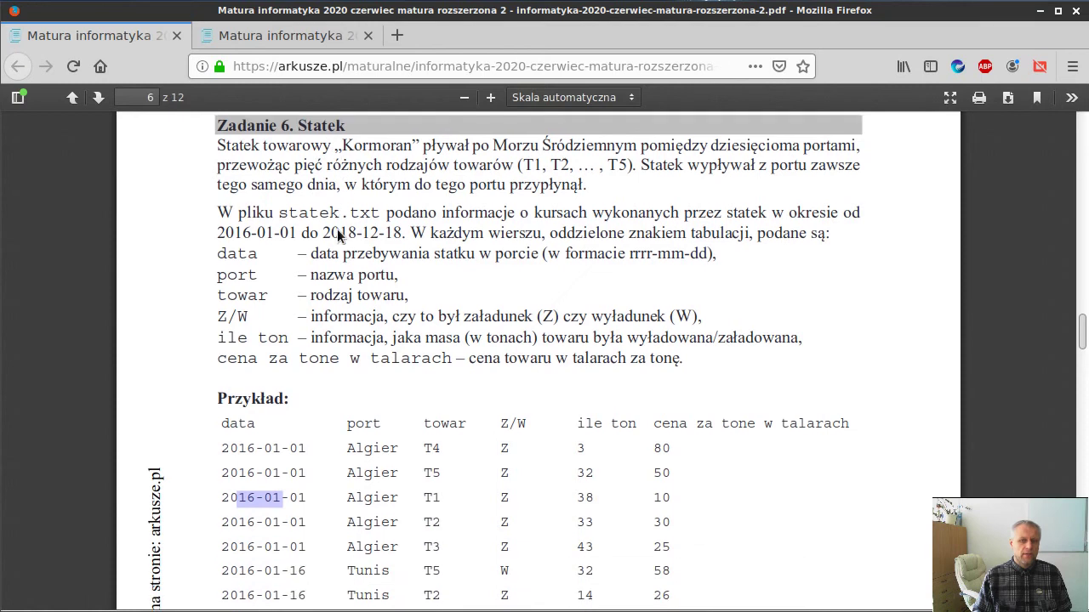
left_click(512, 544)
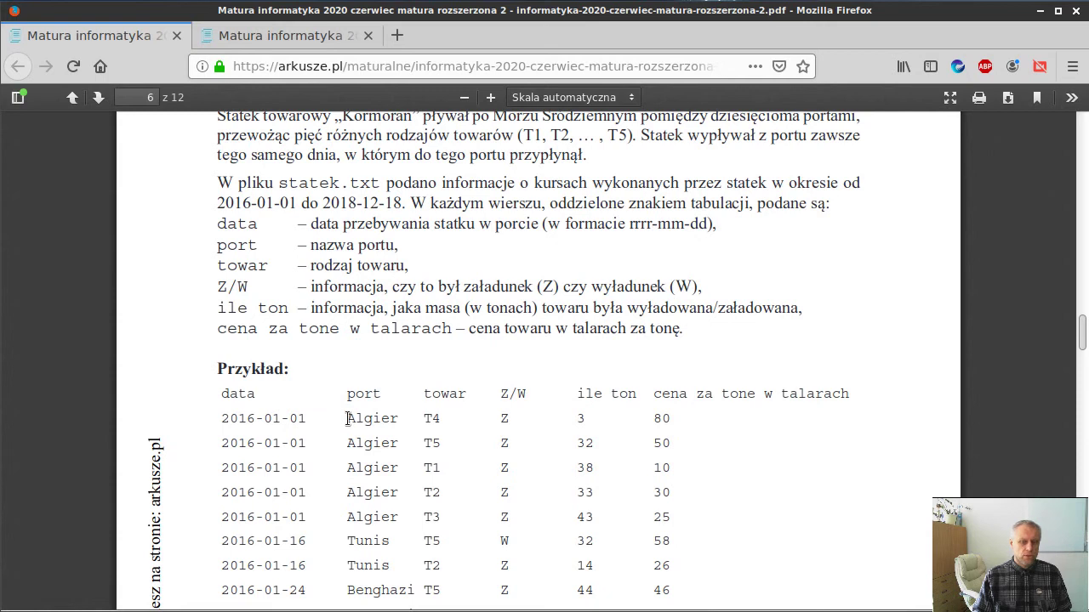
mouse_move(348, 418)
left_mouse_down()
mouse_move(332, 505)
mouse_move(274, 494)
mouse_move(226, 425)
left_mouse_up()
left_click(302, 517)
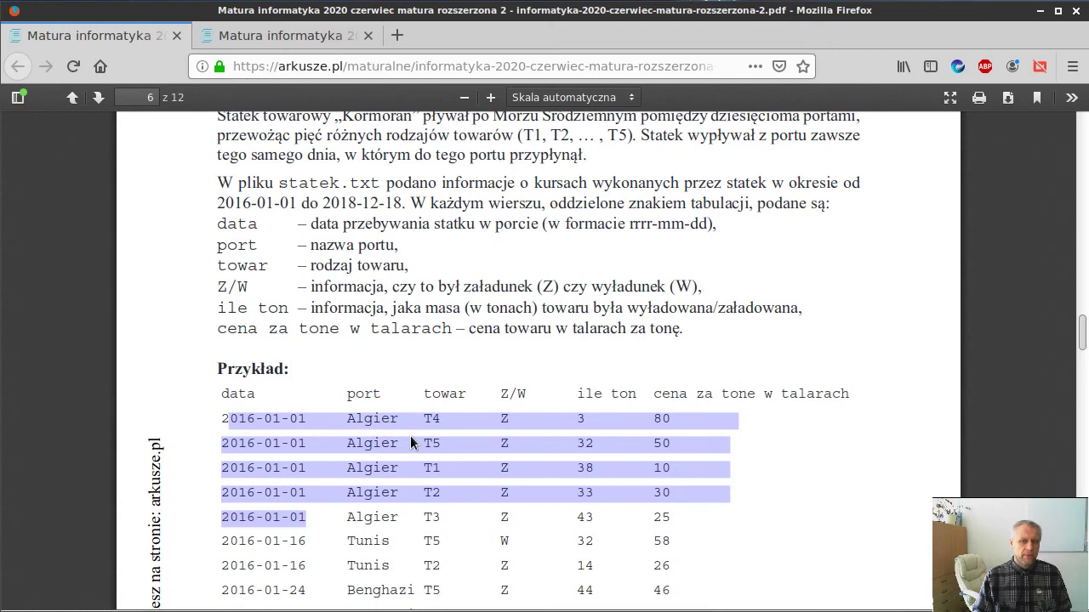
left_click(517, 503)
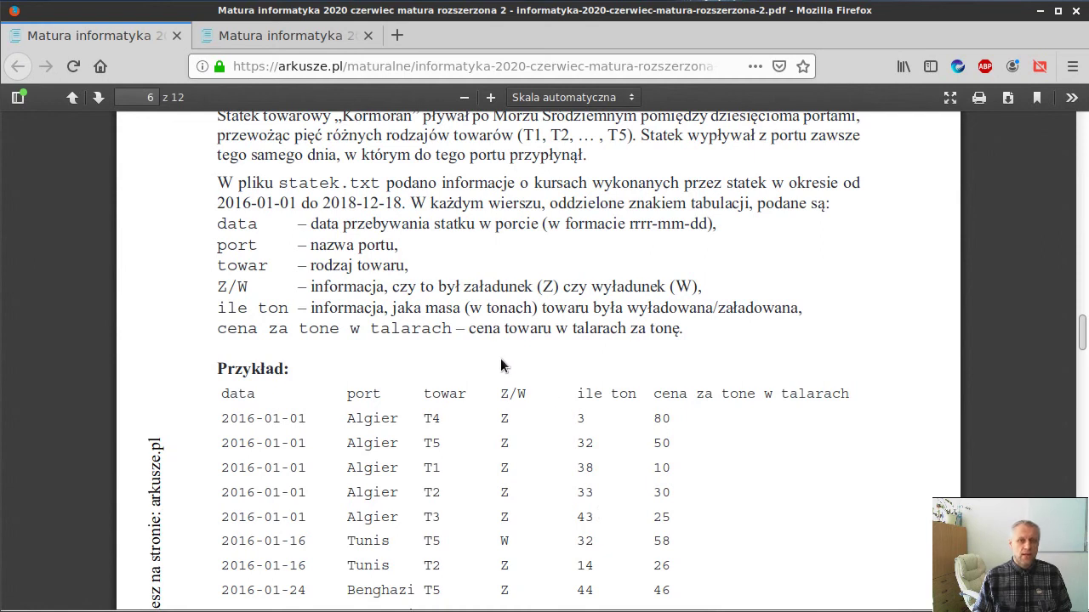
scroll(500, 366, "down", 3)
scroll(477, 338, "down", 3)
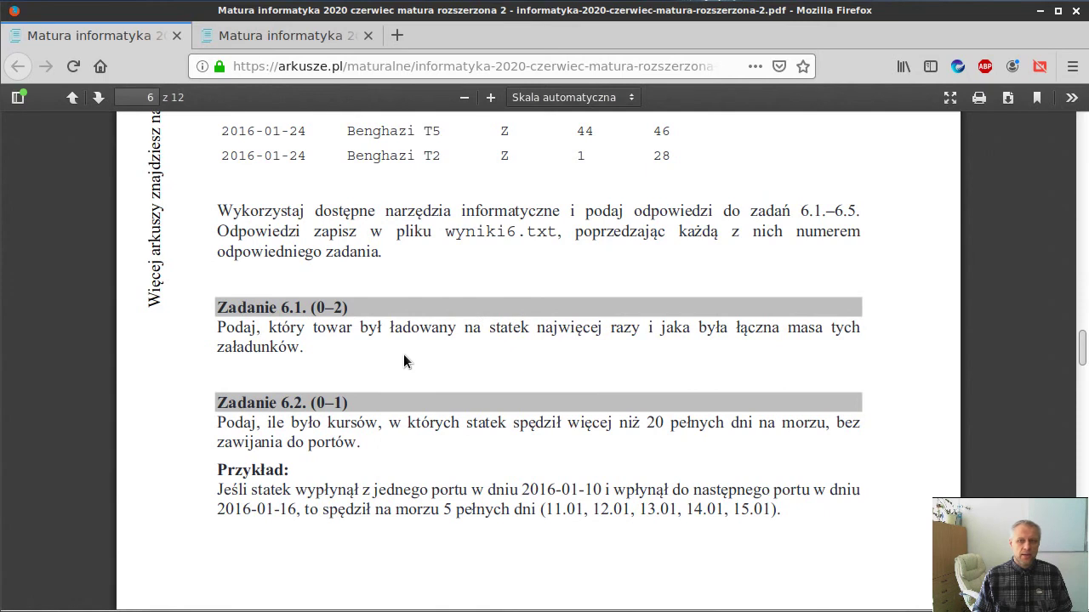
key("alt+Tab")
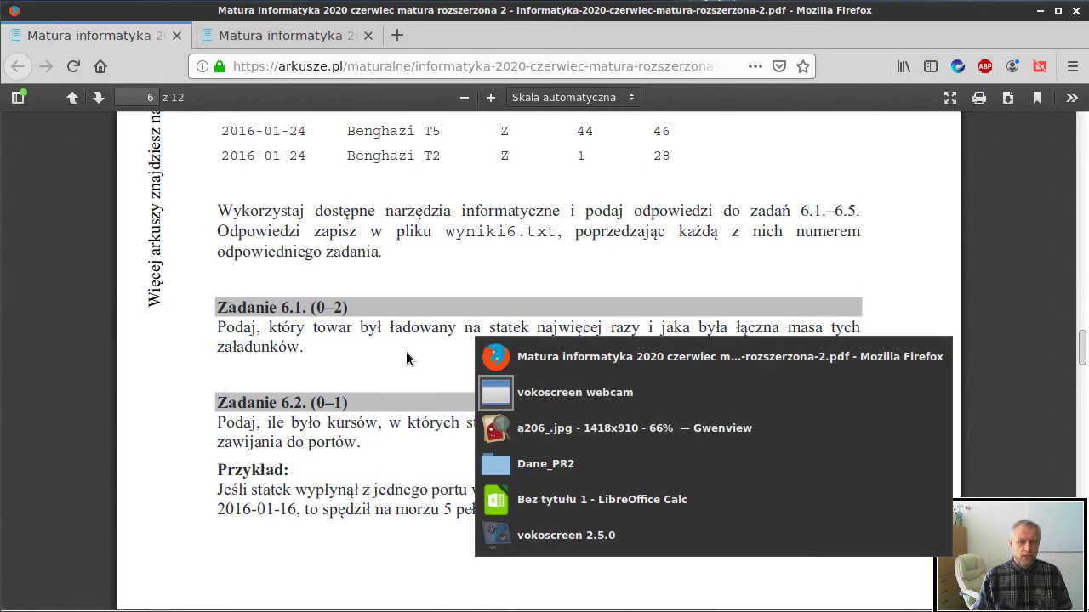
Open statek.txt from the Dane_PR2 folder in Geany, copy all its data, and return to Calc
key("alt+Tab")
key("alt+Tab")
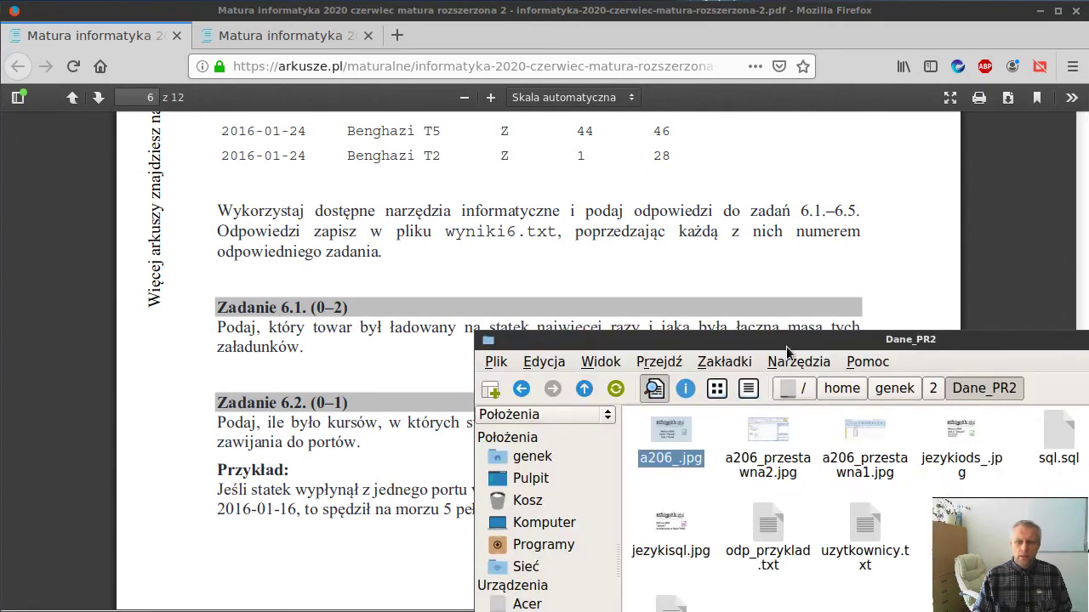
left_click_drag(787, 351, 590, 225)
double_click(753, 438)
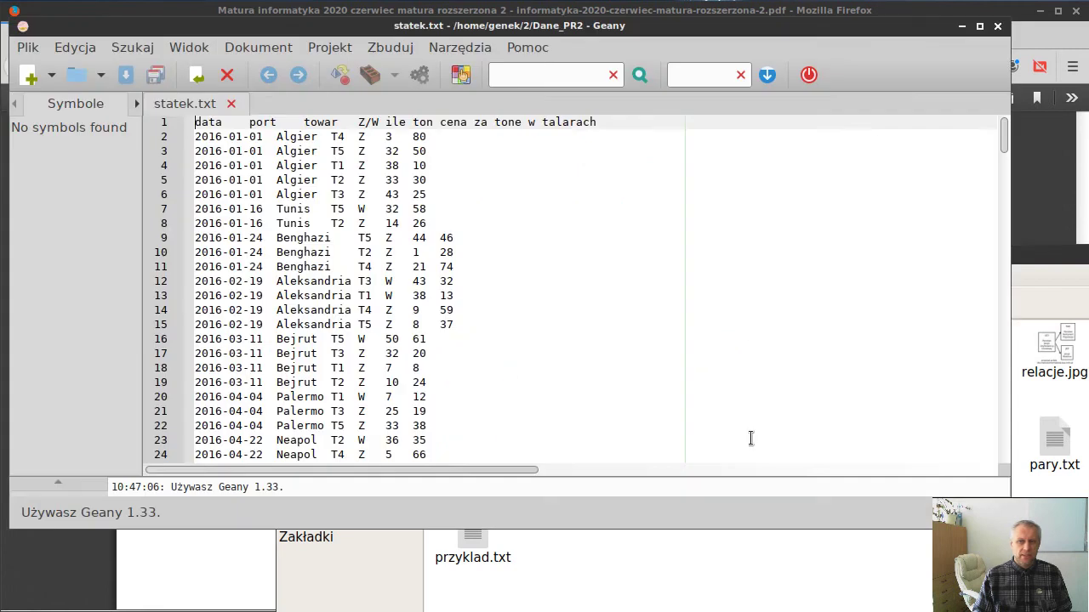
key("ctrl+a")
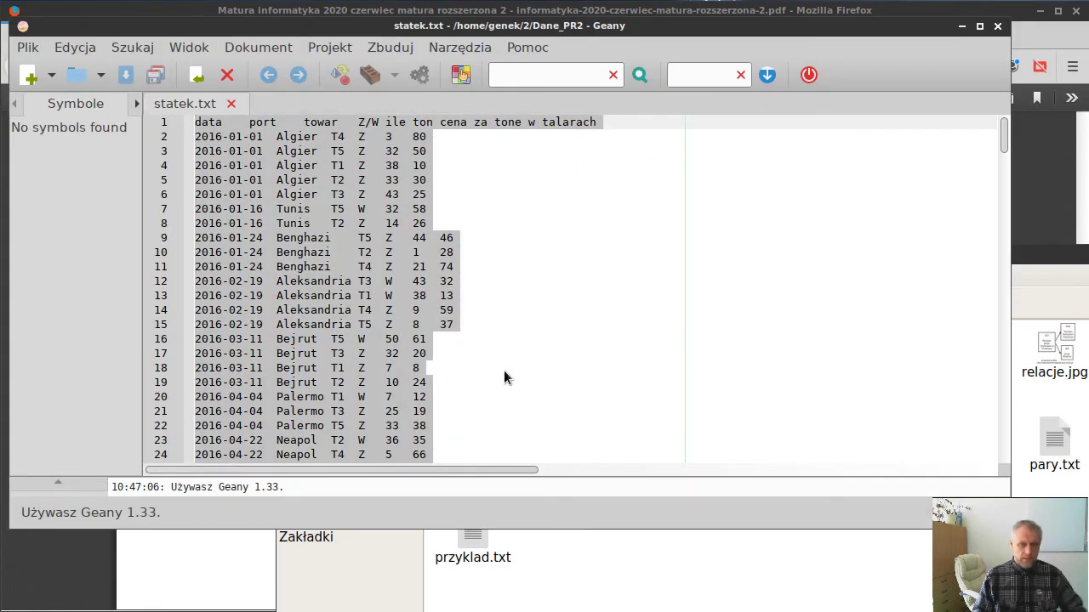
key("alt+Tab")
key("alt+Tab")
key("alt+Tab")
key("alt+Tab")
key("alt+Tab")
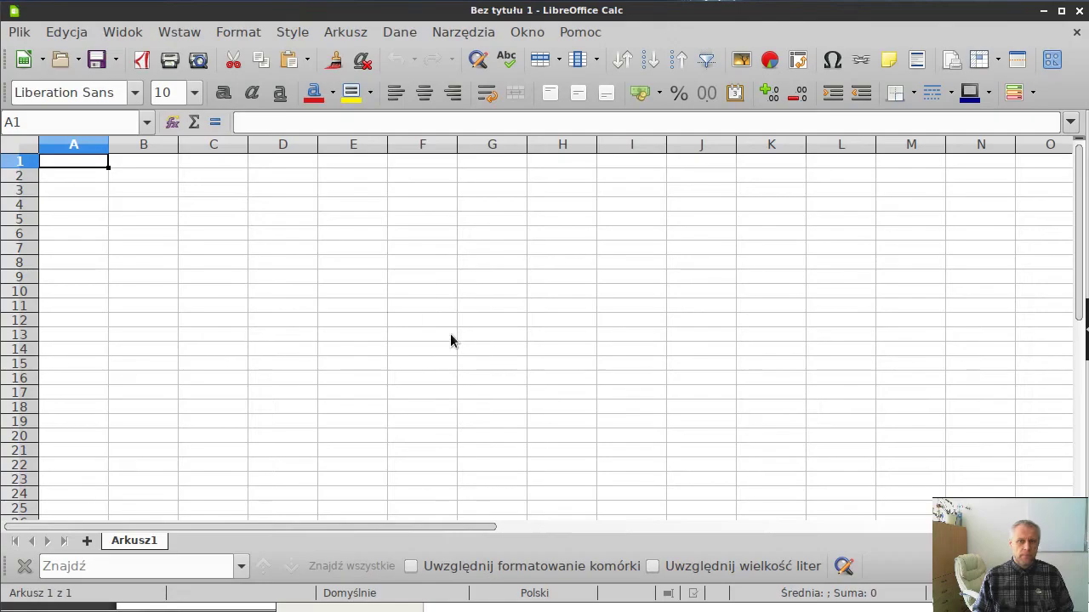
Paste the statek.txt data through Text Import and widen date column A
key("ctrl+v")
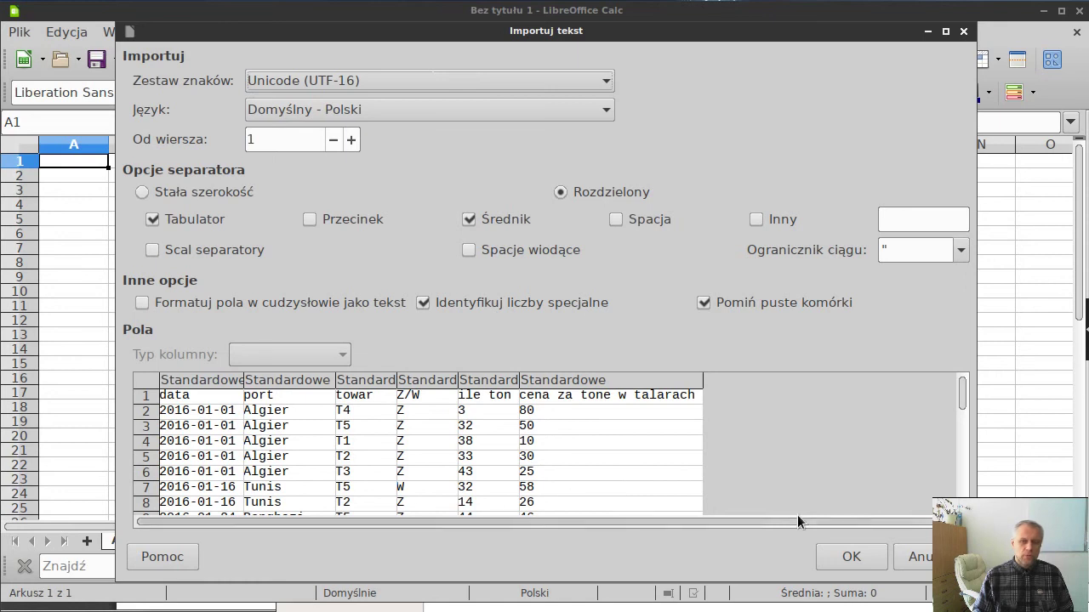
left_click(837, 558)
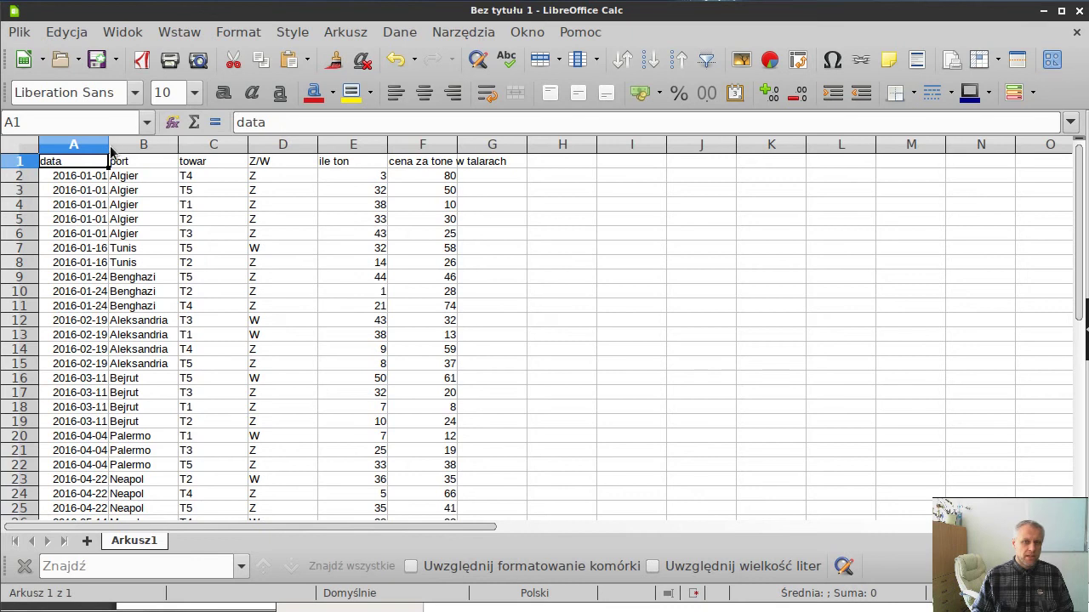
left_click_drag(109, 149, 146, 150)
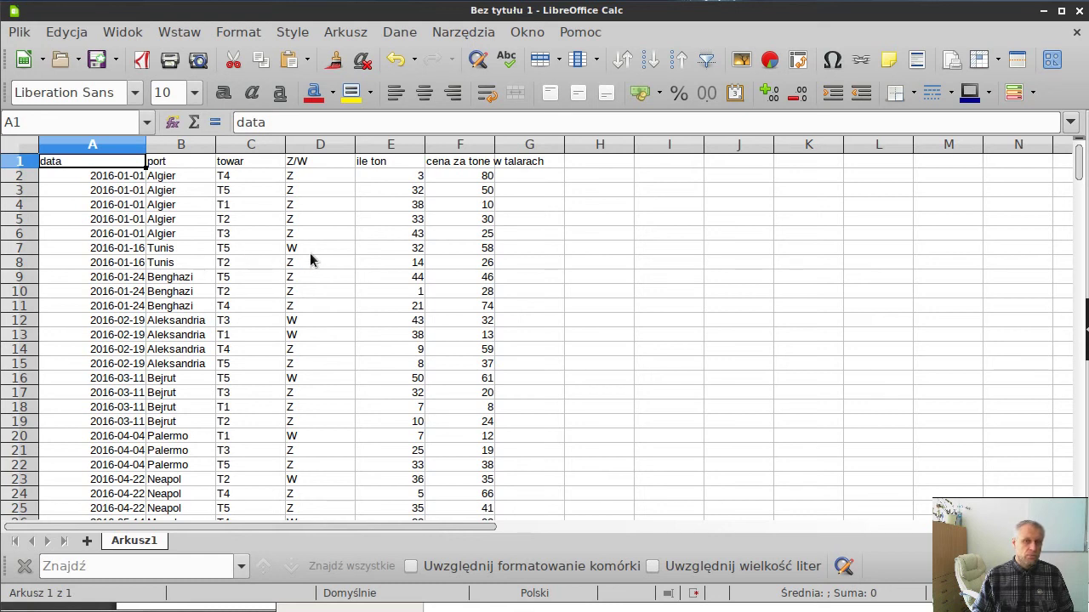
Spot-check cells E8, F9 and A7, then return to the exam PDF
left_click(417, 263)
left_click(472, 277)
left_click(136, 248)
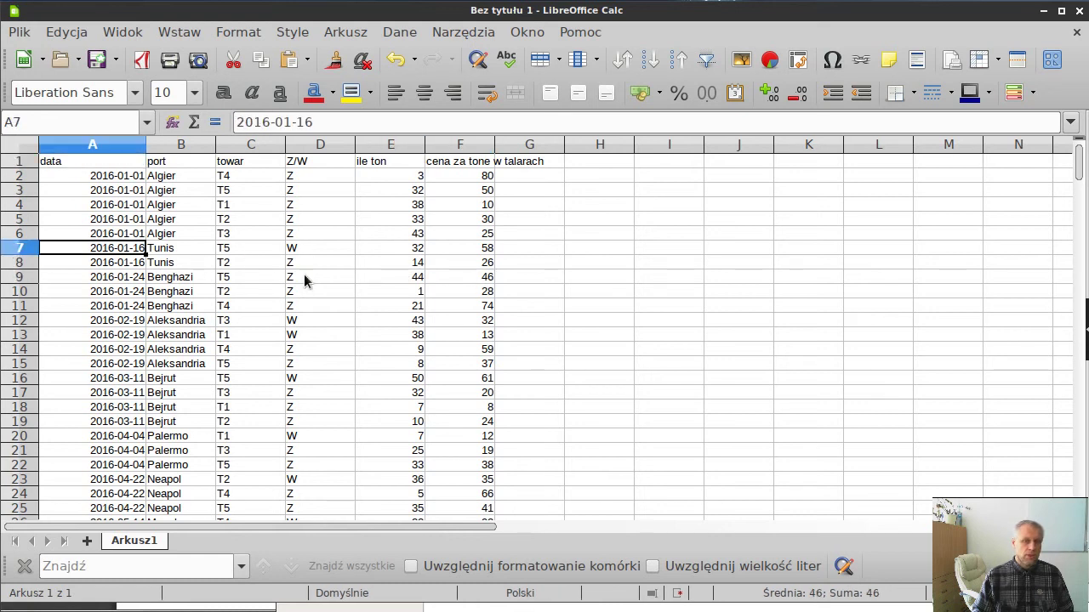
key("alt+Tab")
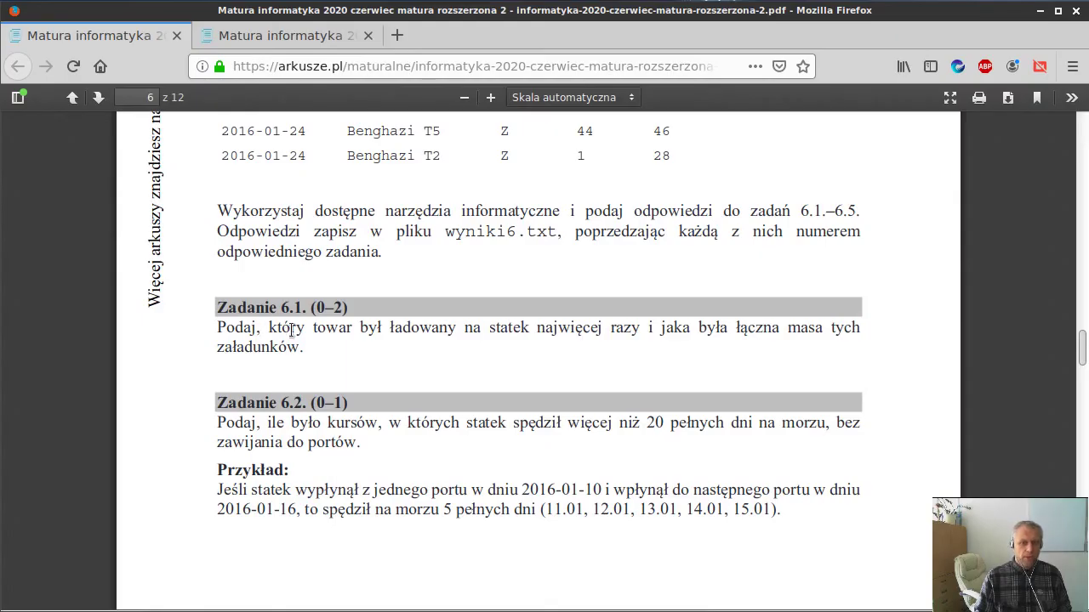
Highlight 'ładowany' in task 6.1, then go through Calc to the Excel pivot-table screenshot in Gwenview
left_click_drag(387, 329, 452, 330)
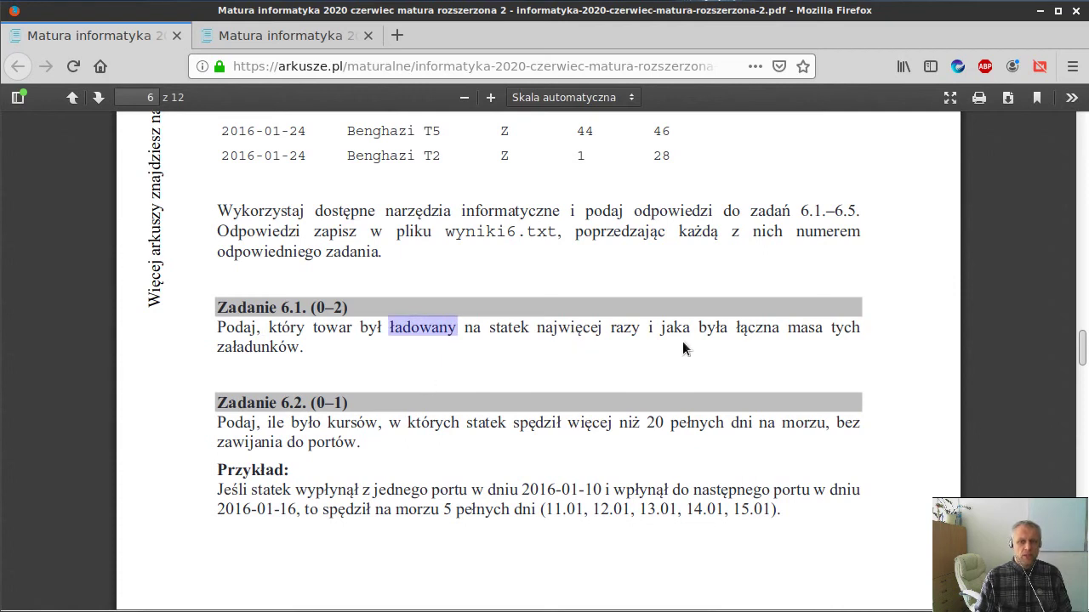
key("alt+Tab")
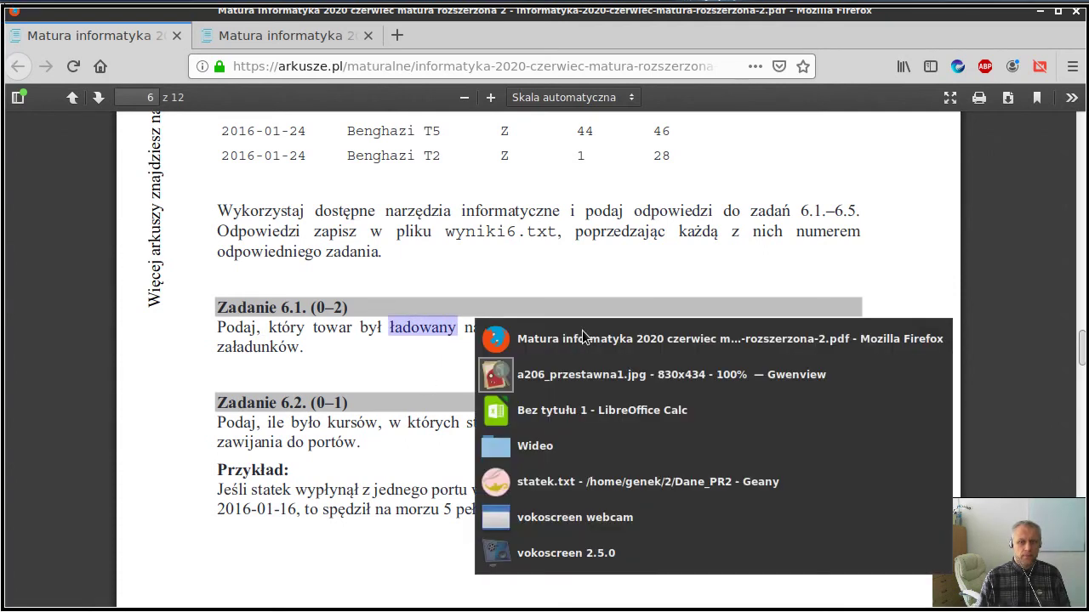
key("Tab")
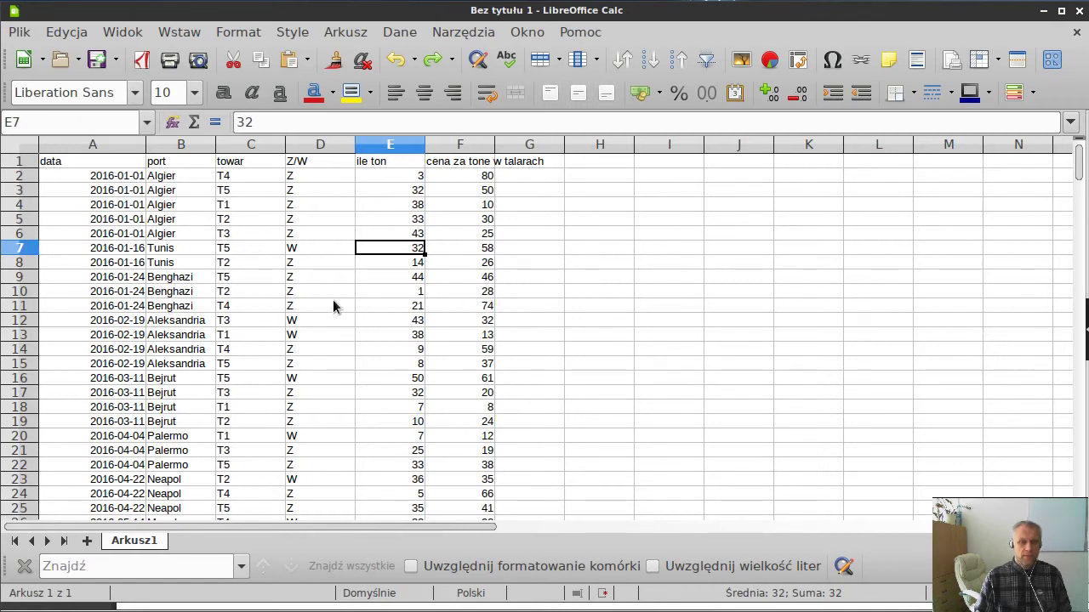
key("alt+Tab")
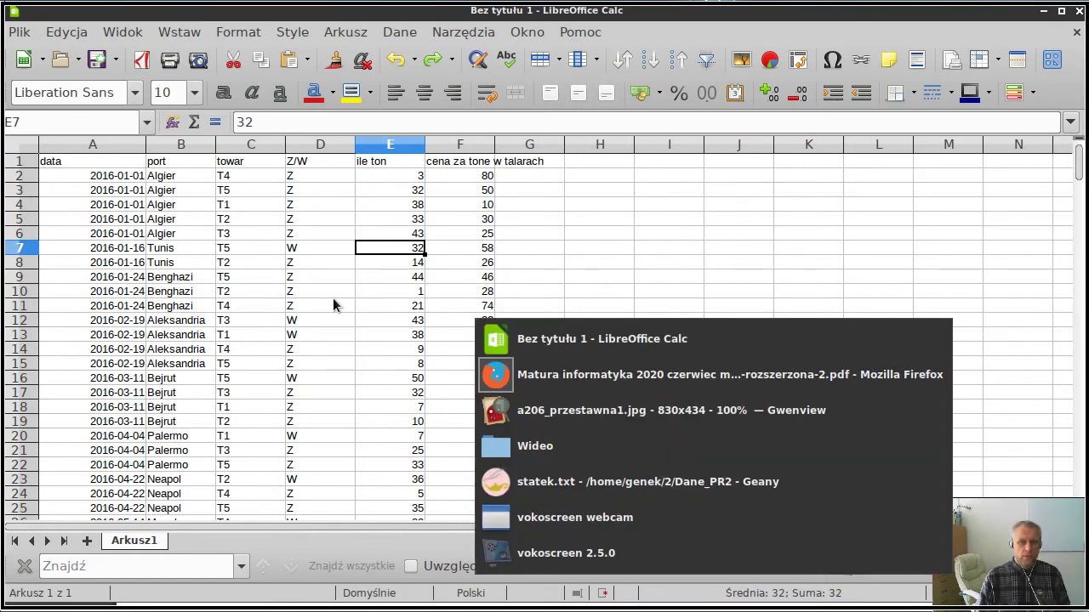
key("Tab")
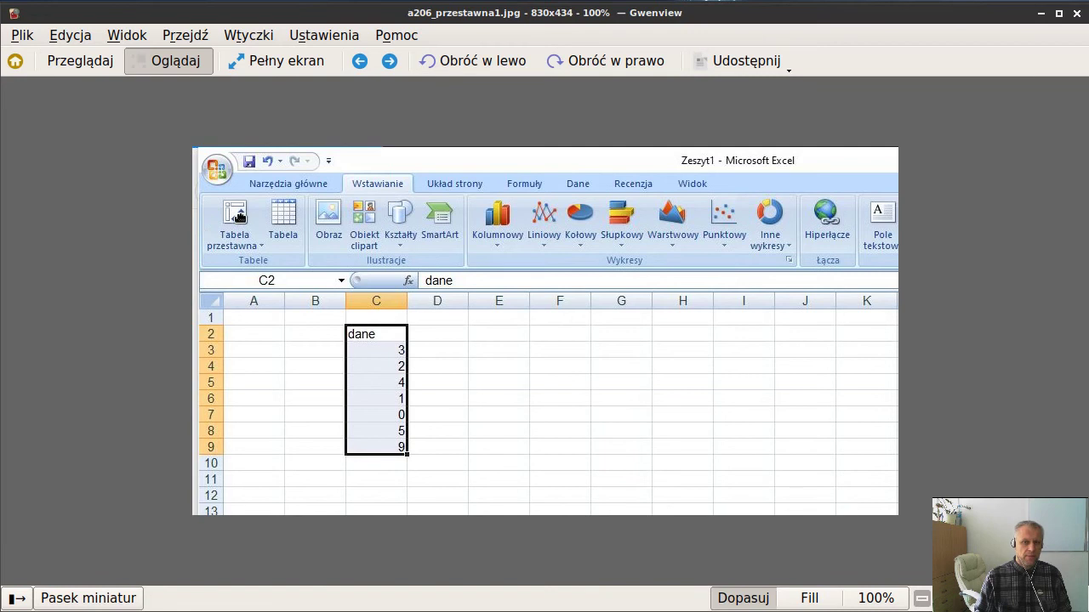
View the next pivot-table screenshot, then return to the Calc cargo sheet
key("Right")
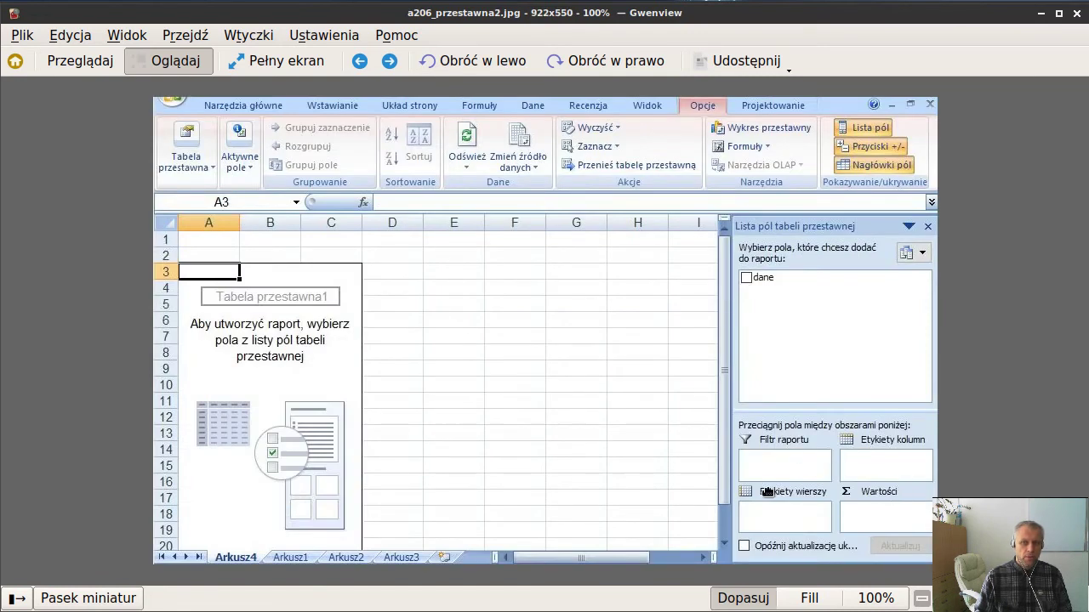
key("alt+Tab")
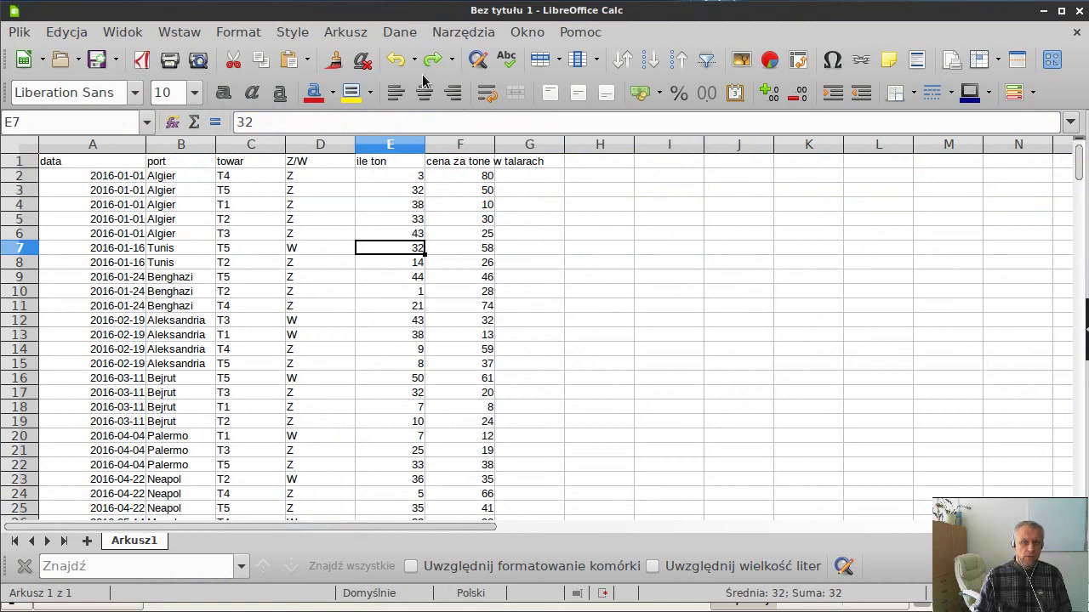
Start a new pivot table using the current selection A1:F203 as source
left_click(399, 35)
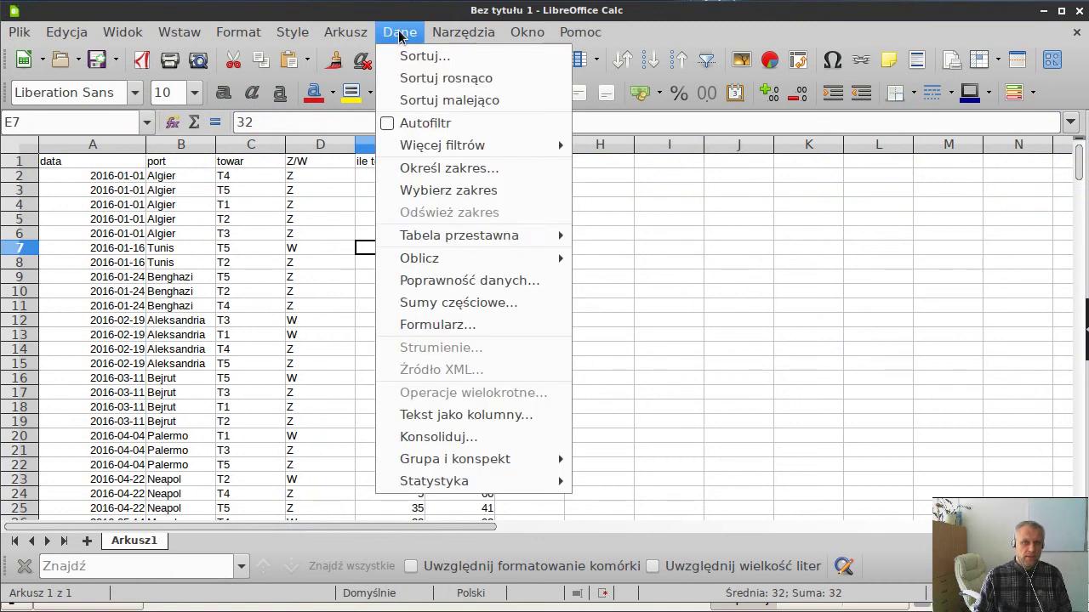
mouse_move(480, 238)
left_click(599, 240)
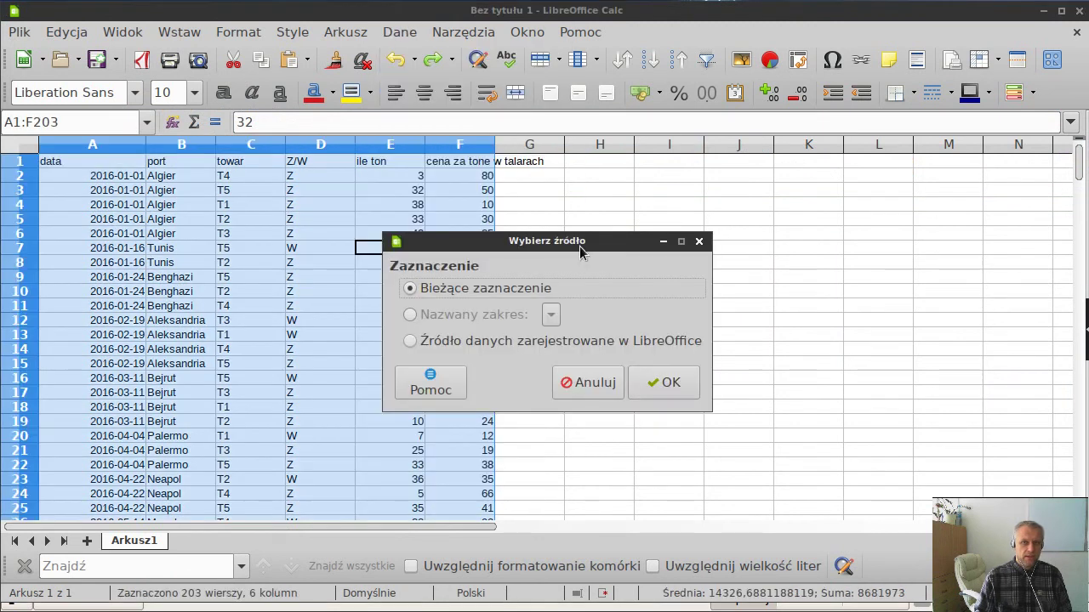
left_click(661, 382)
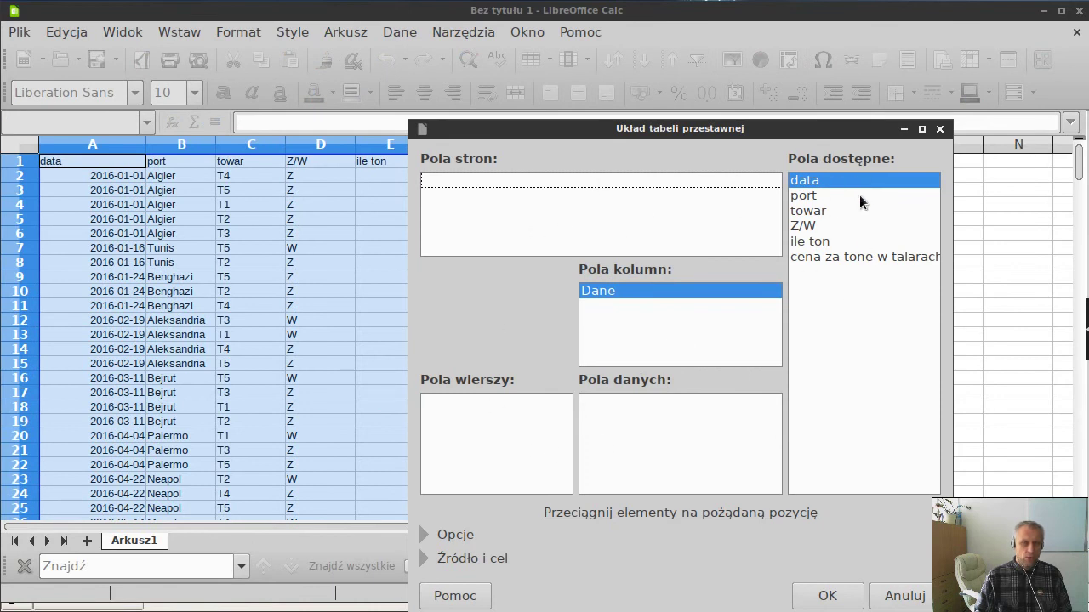
mouse_move(667, 135)
left_mouse_down()
mouse_move(682, 120)
mouse_move(711, 133)
left_mouse_up()
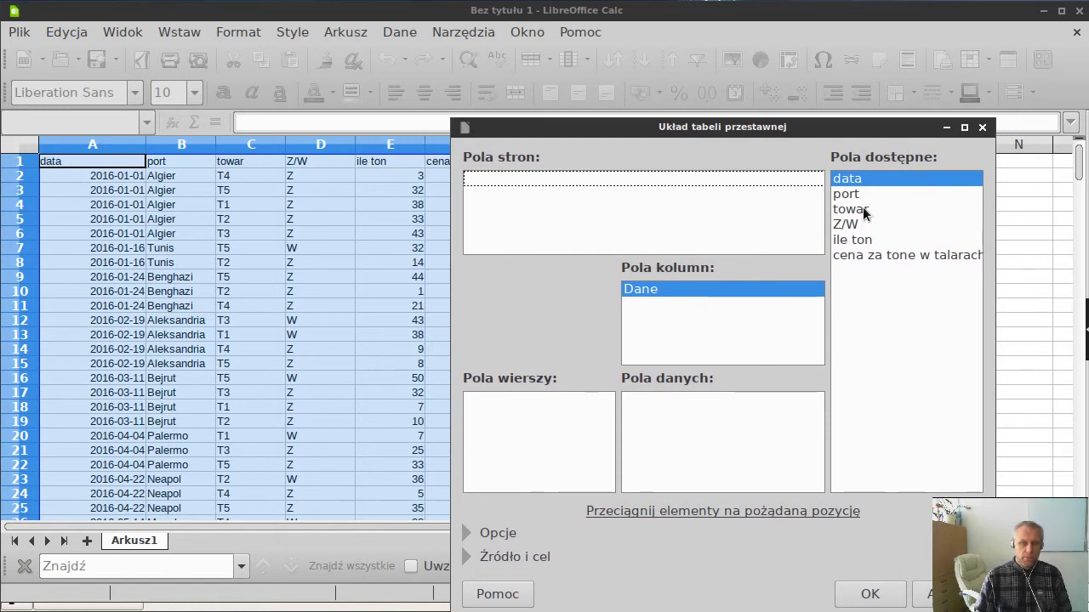
Lay out towar as rows, Z/W as page filter, with Z/W counted and ile ton summed, on a new sheet
left_click_drag(861, 209, 517, 412)
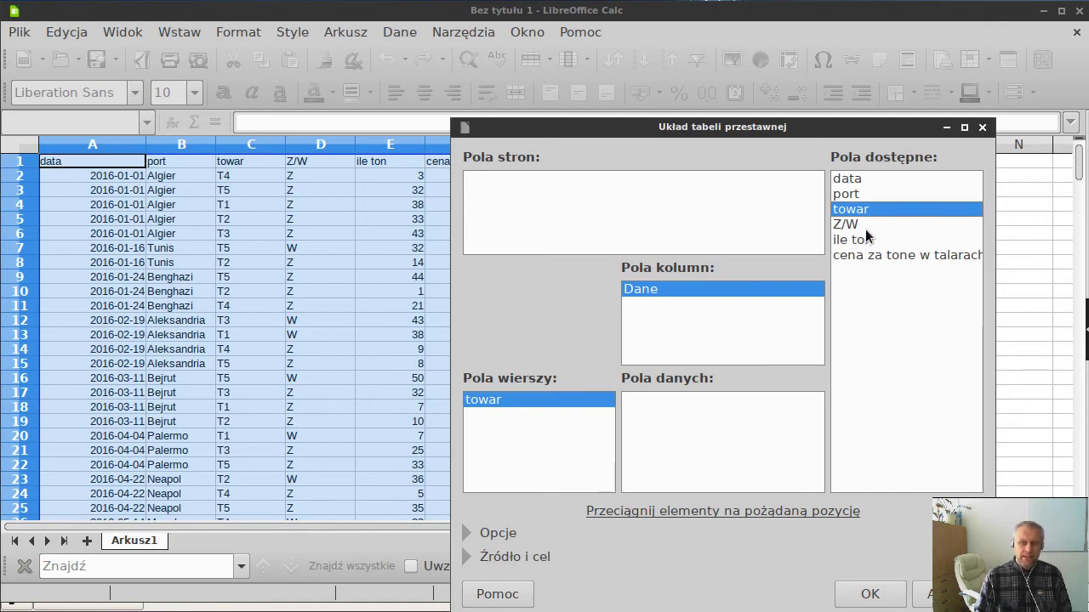
mouse_move(869, 230)
left_mouse_down()
mouse_move(537, 184)
mouse_move(510, 202)
left_mouse_up()
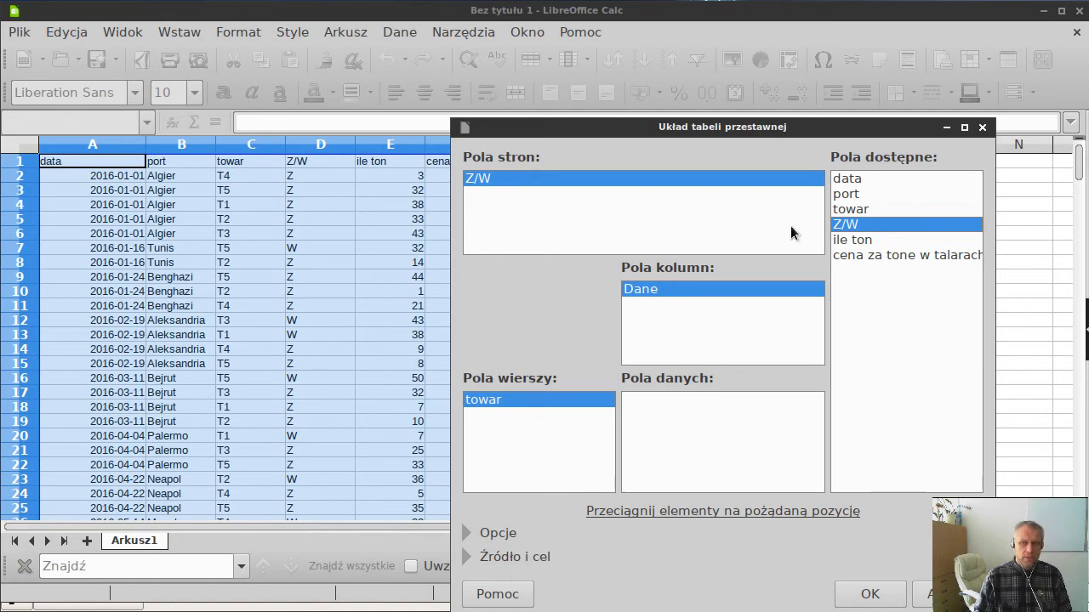
left_click_drag(863, 228, 660, 412)
double_click(662, 401)
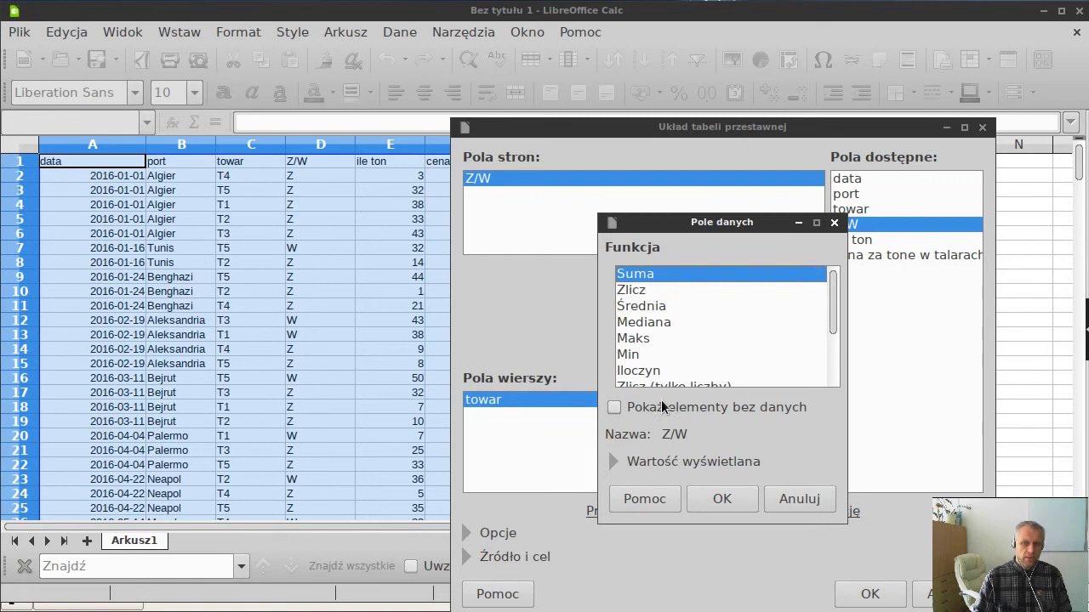
left_click(651, 290)
left_click(722, 499)
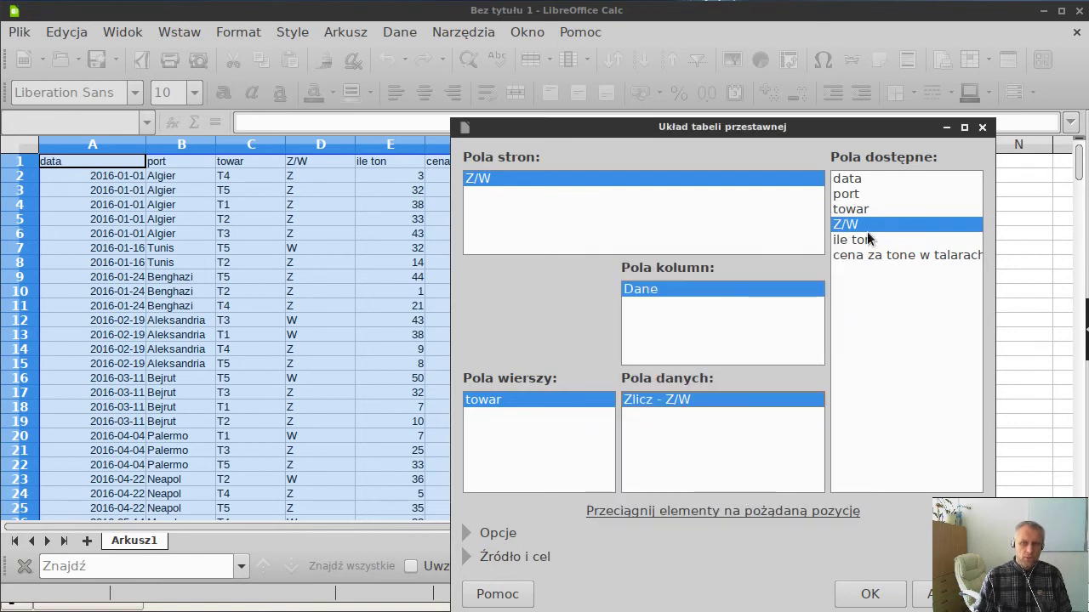
left_click_drag(861, 243, 665, 425)
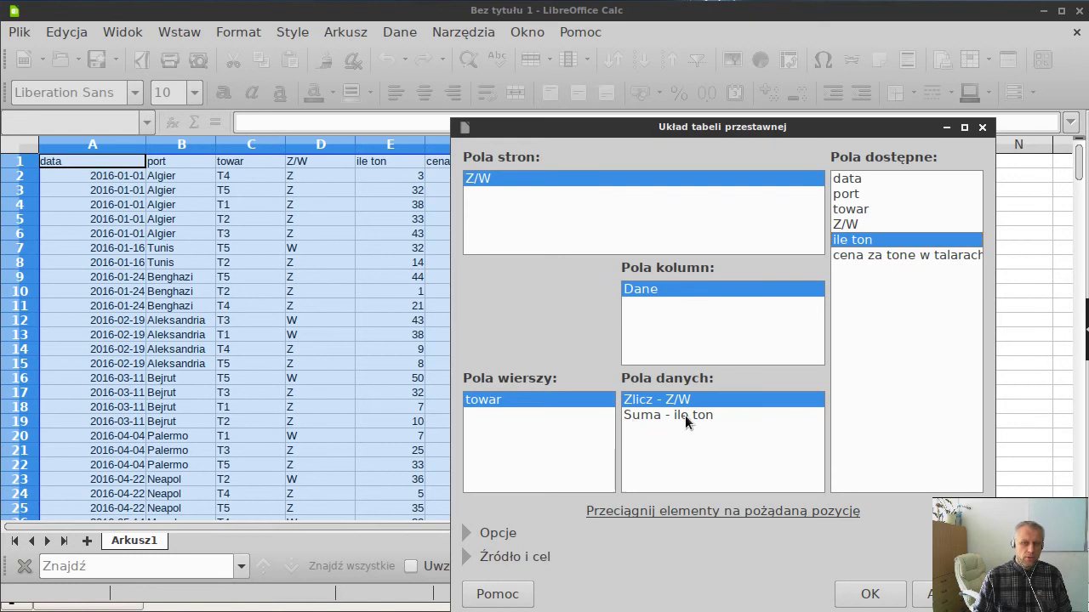
left_click(871, 594)
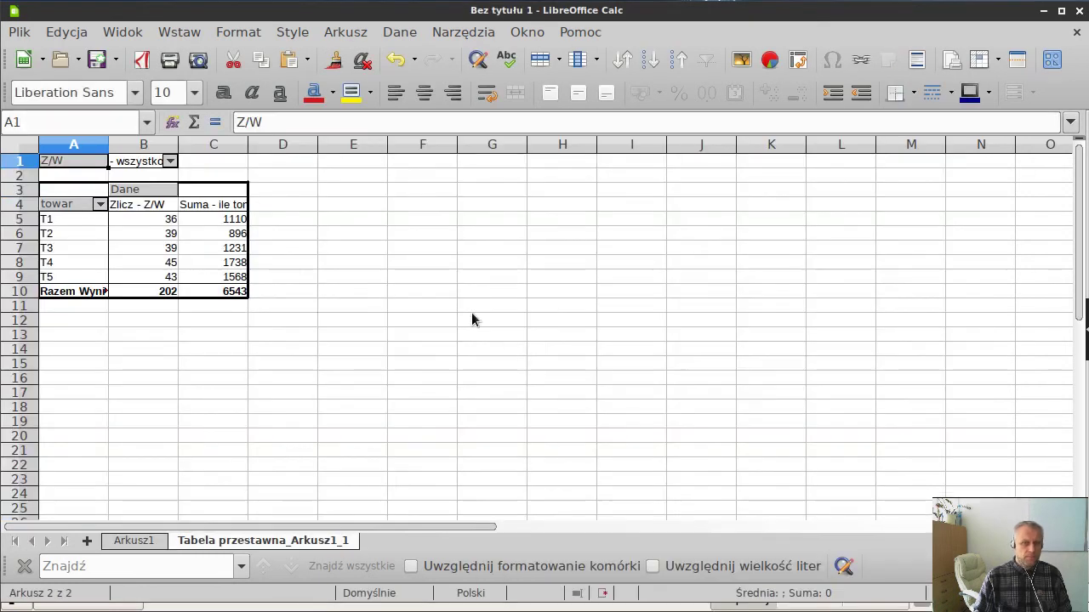
Filter the pivot's Z/W page field to Z only, excluding W entries
left_click(170, 162)
left_click(129, 218)
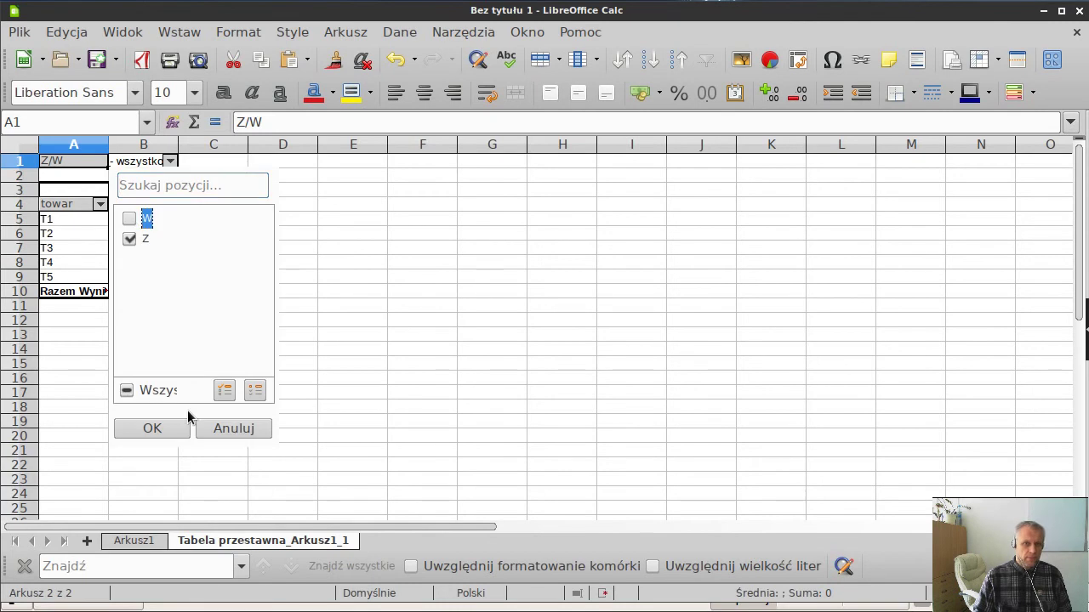
left_click(181, 431)
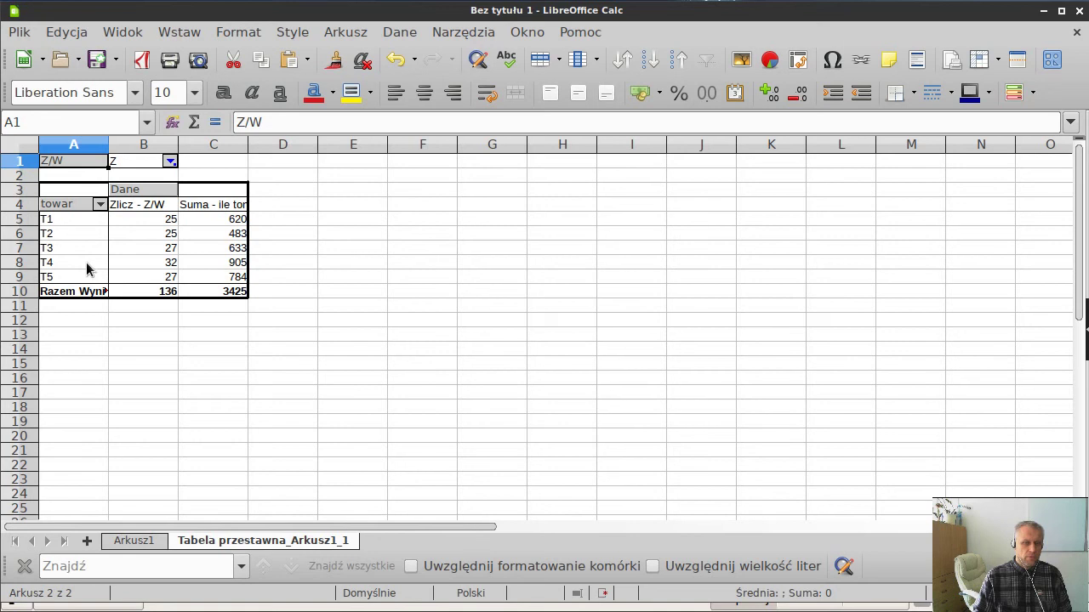
right_click(85, 268)
Sort the pivot's towar rows by Zlicz - Z/W count via Edit Layout, then return to the exam PDF
left_click(134, 342)
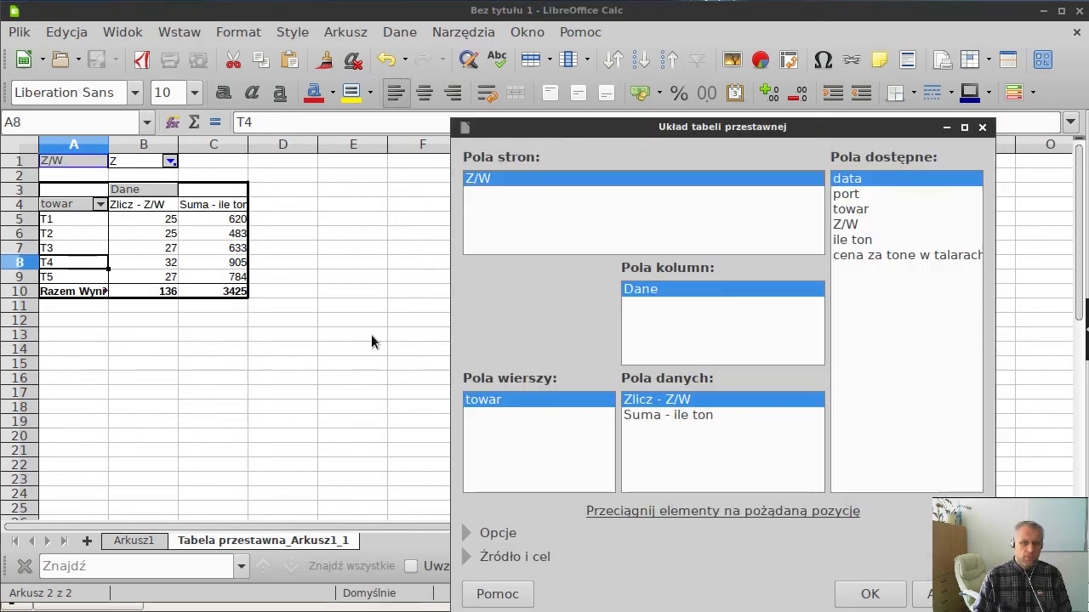
double_click(489, 399)
left_click(607, 511)
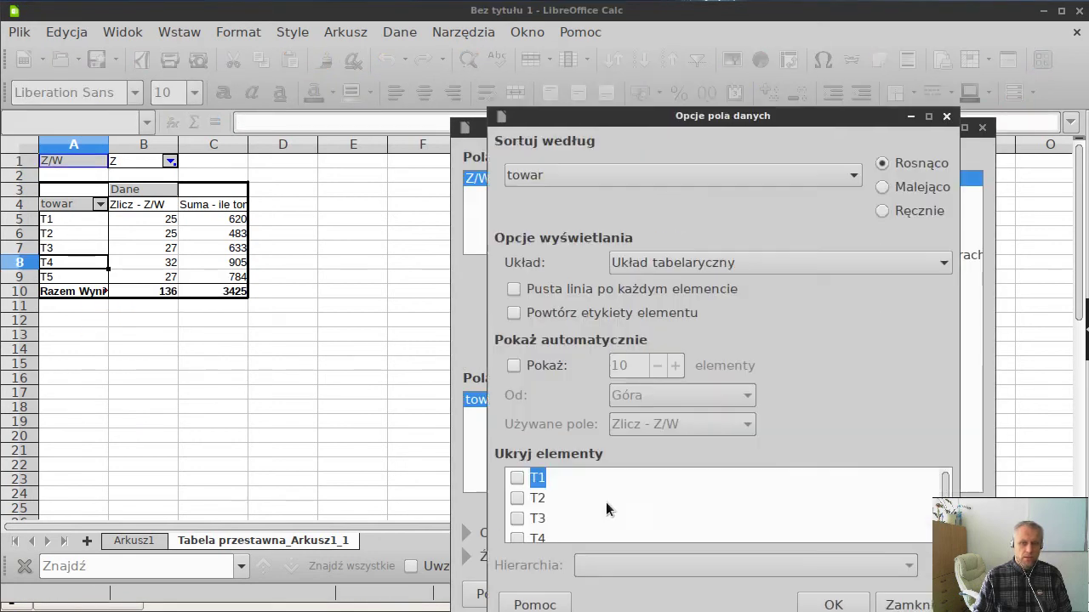
left_click(584, 176)
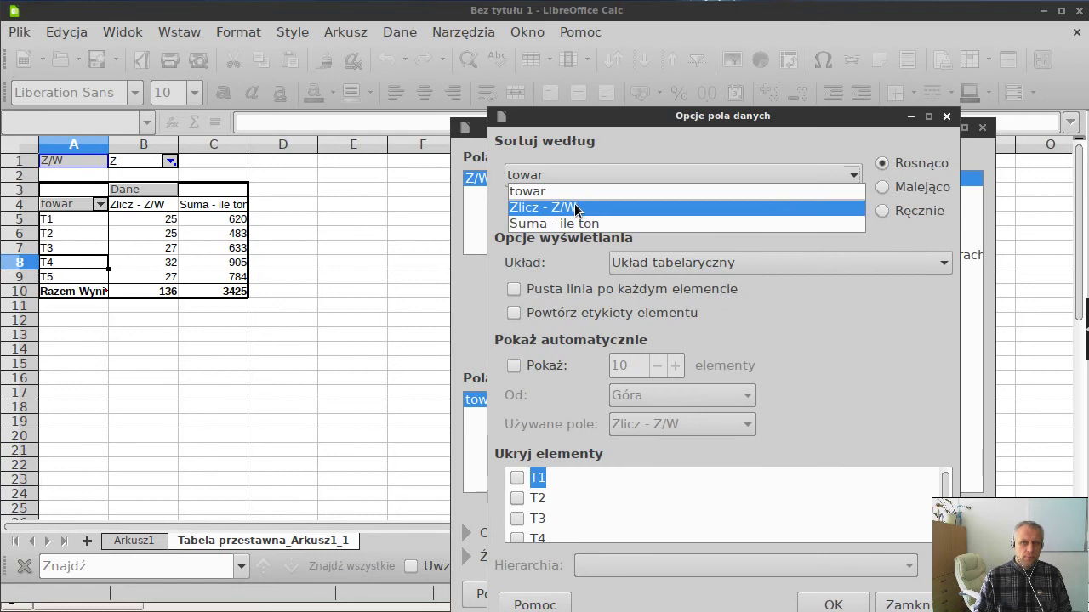
left_click(605, 209)
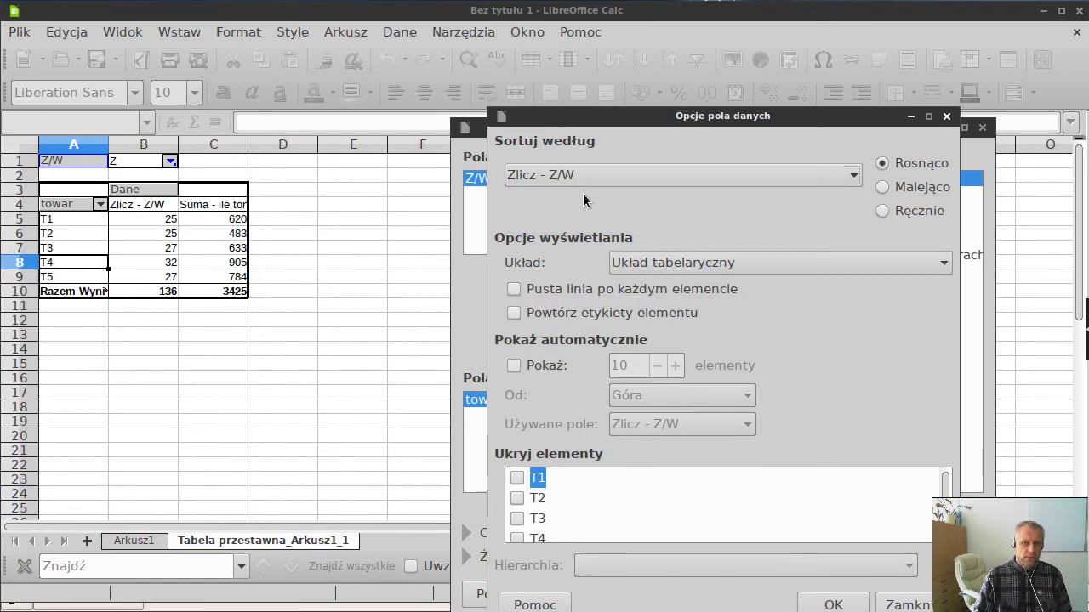
left_click(854, 605)
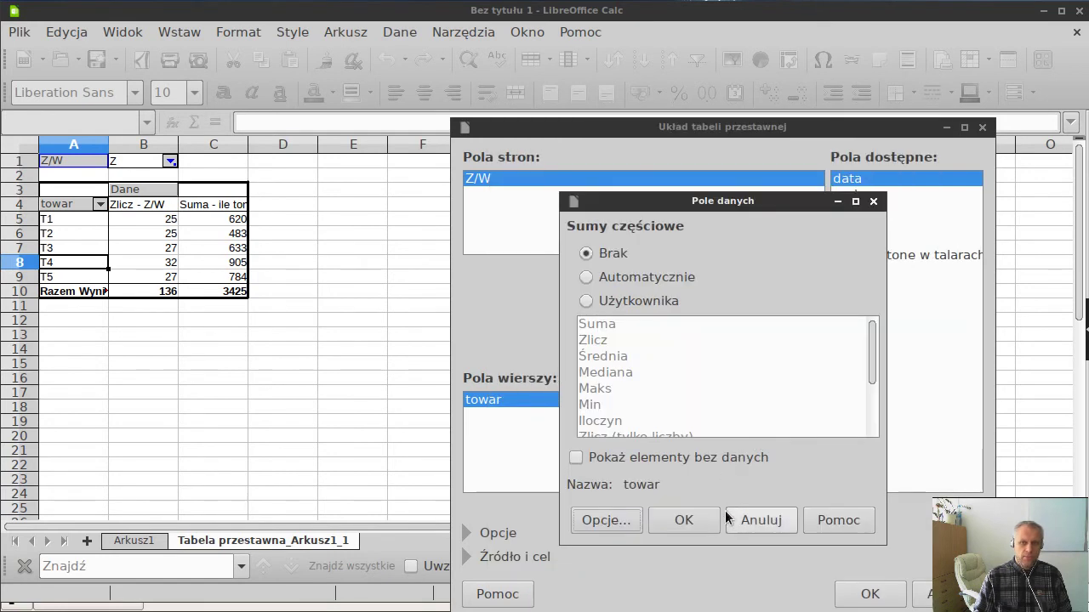
left_click(695, 520)
left_click(861, 596)
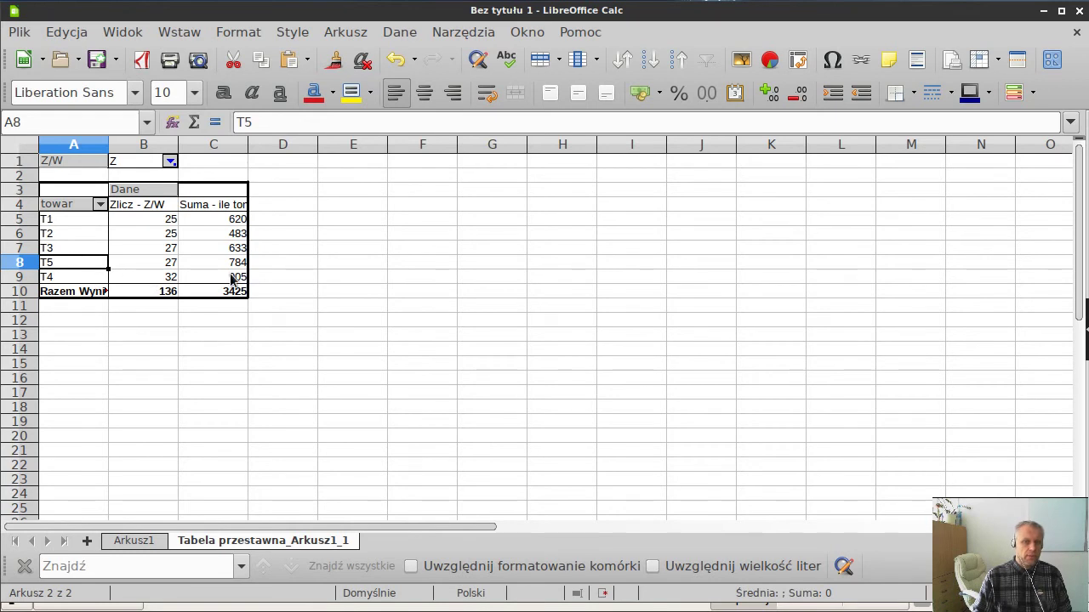
key("alt+Tab")
key("alt+Tab")
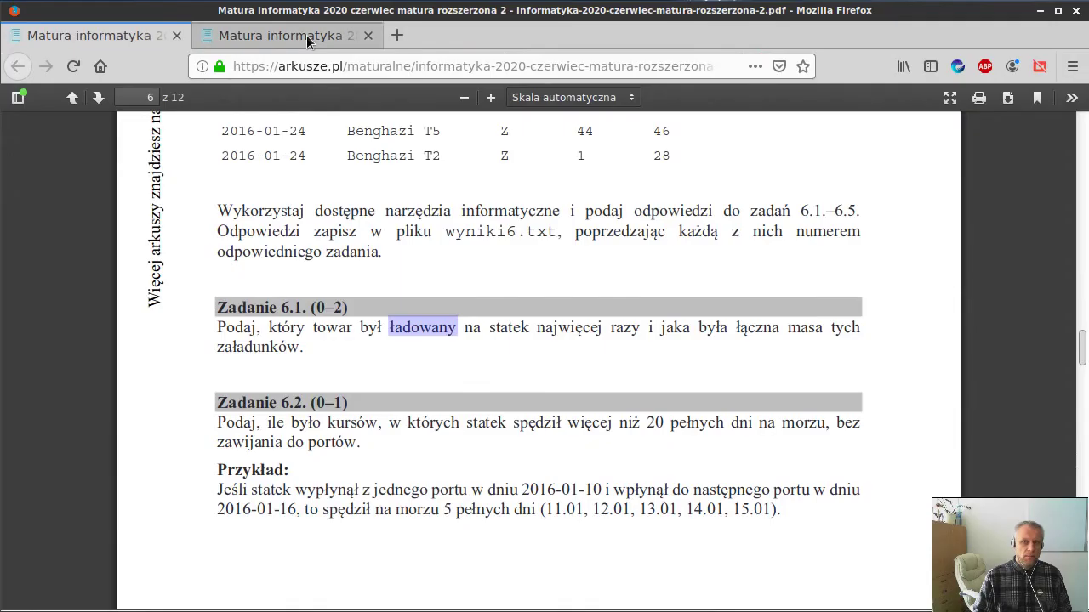
left_click(308, 43)
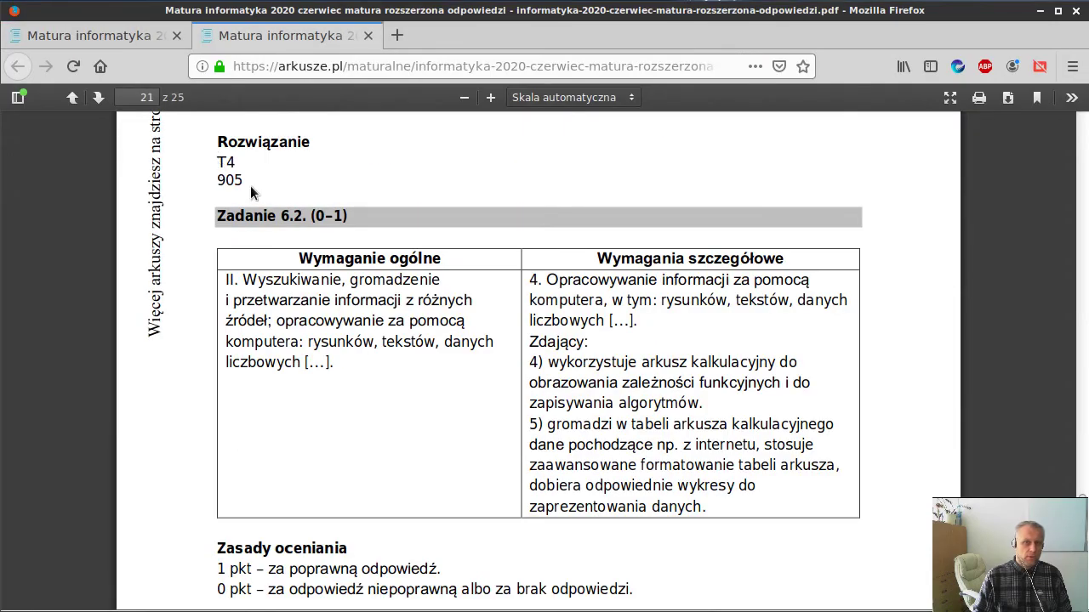
key("ctrl+Tab")
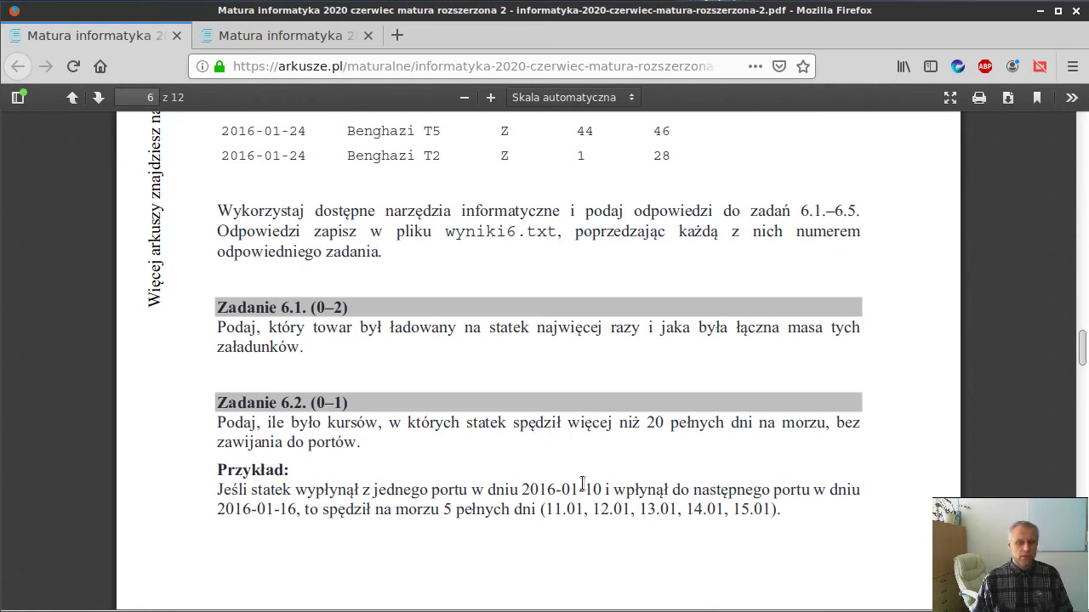
left_click_drag(585, 489, 603, 487)
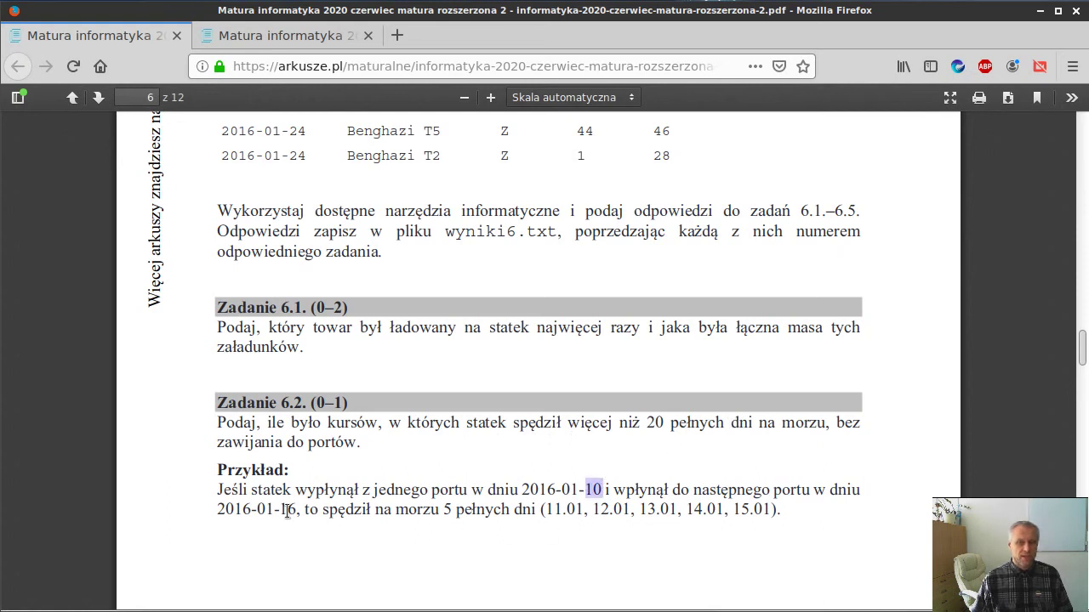
left_click_drag(279, 509, 295, 509)
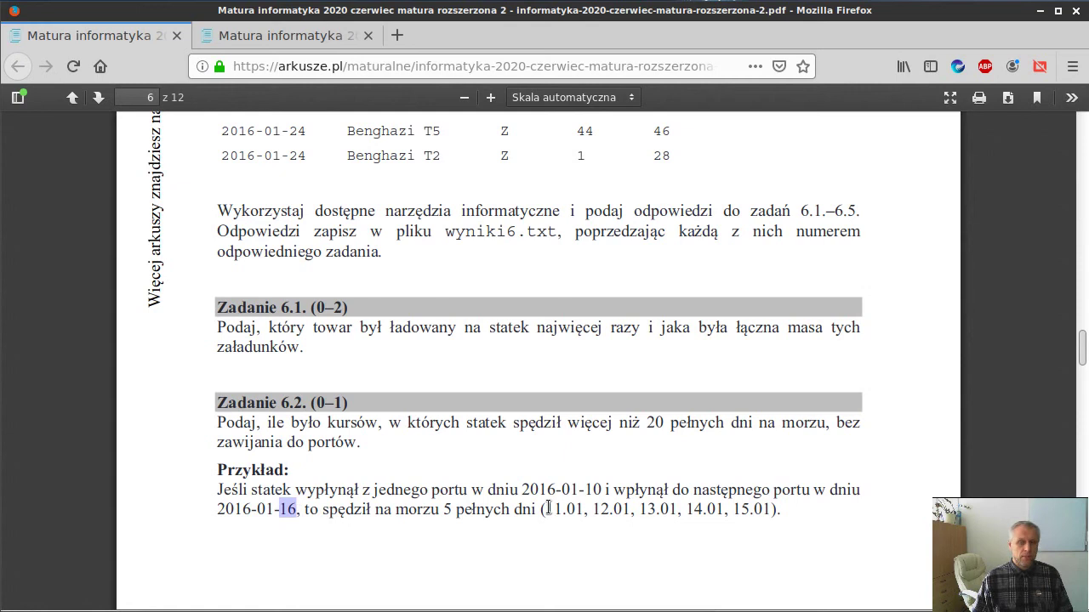
left_click(756, 507)
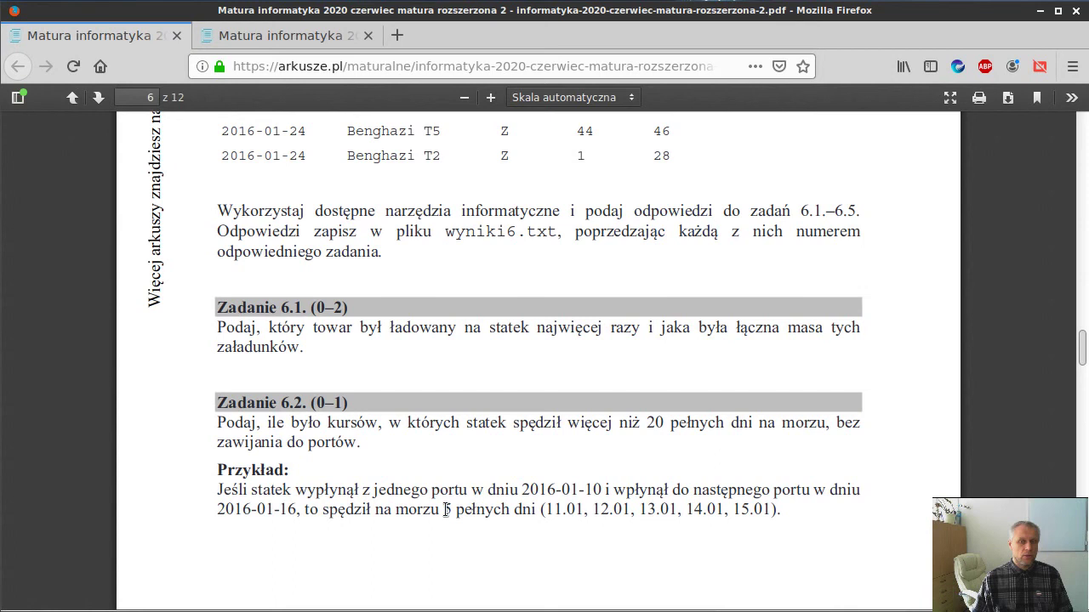
left_click_drag(444, 510, 530, 510)
Back in Calc, head column G with 'dni'
key("alt+Tab")
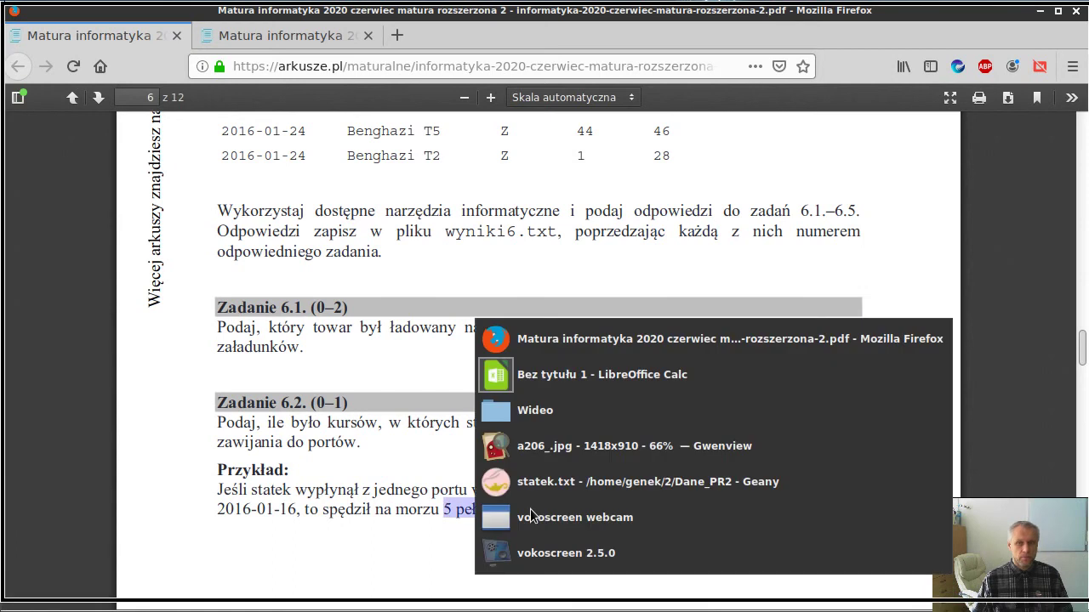
type("dni")
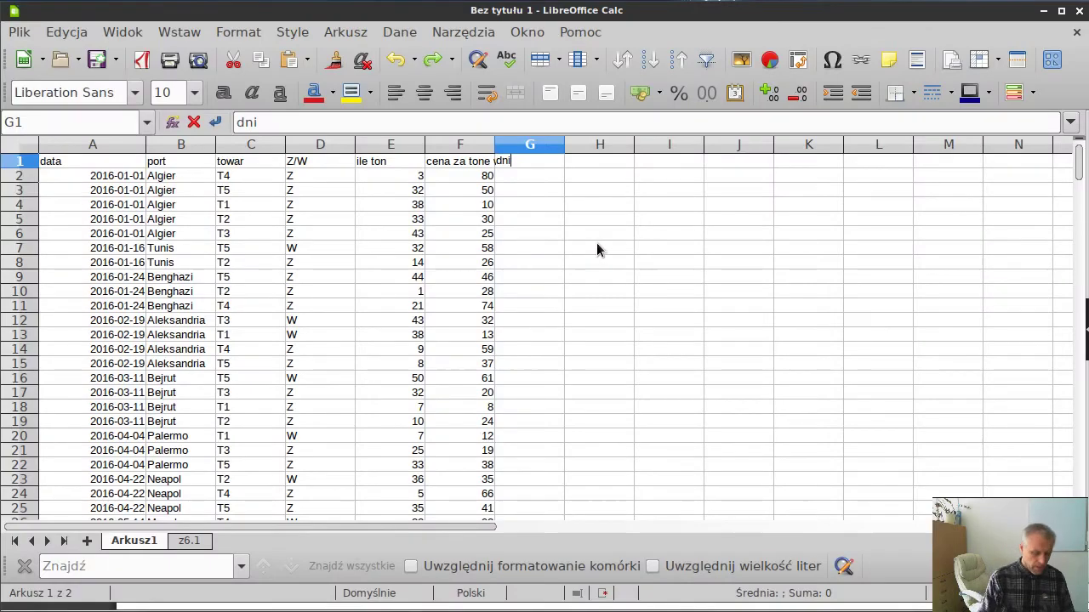
key("Return")
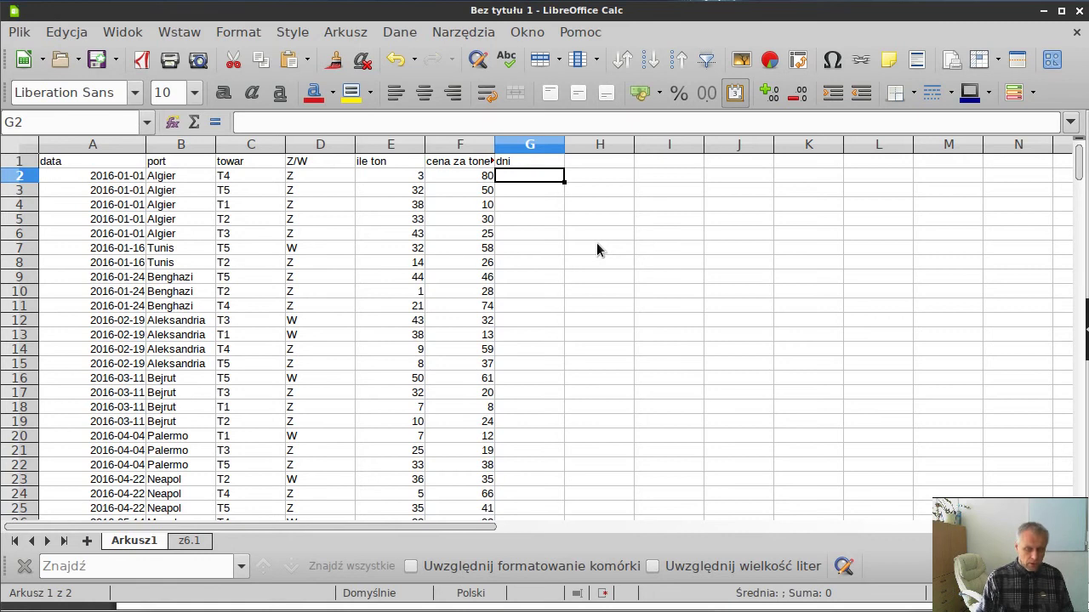
Enter the day-gap formula =A2-A1-1 in G2 and fill it down to G203
type("=")
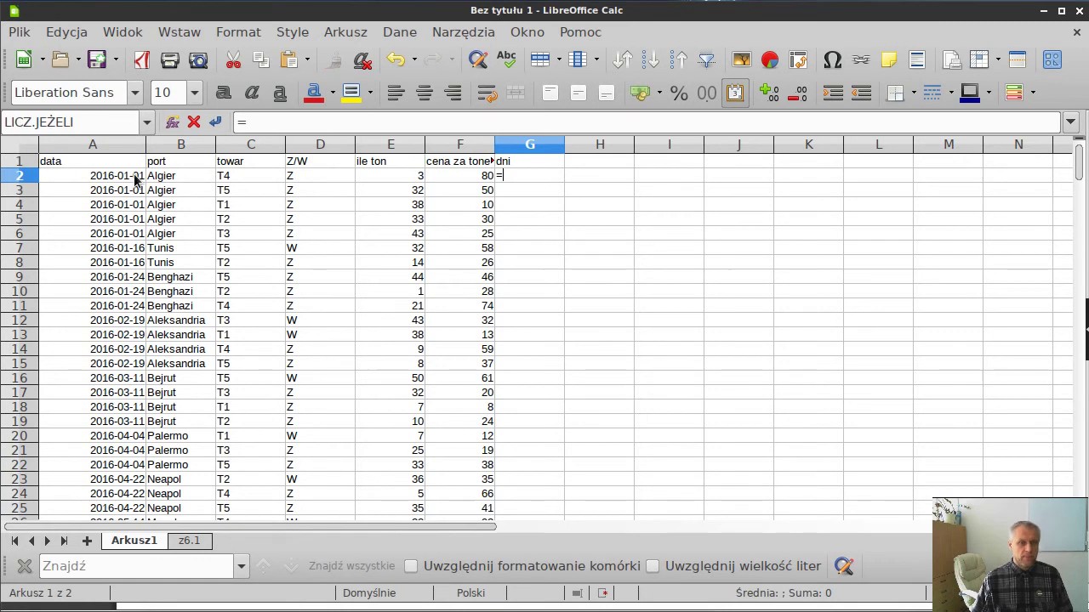
left_click(132, 182)
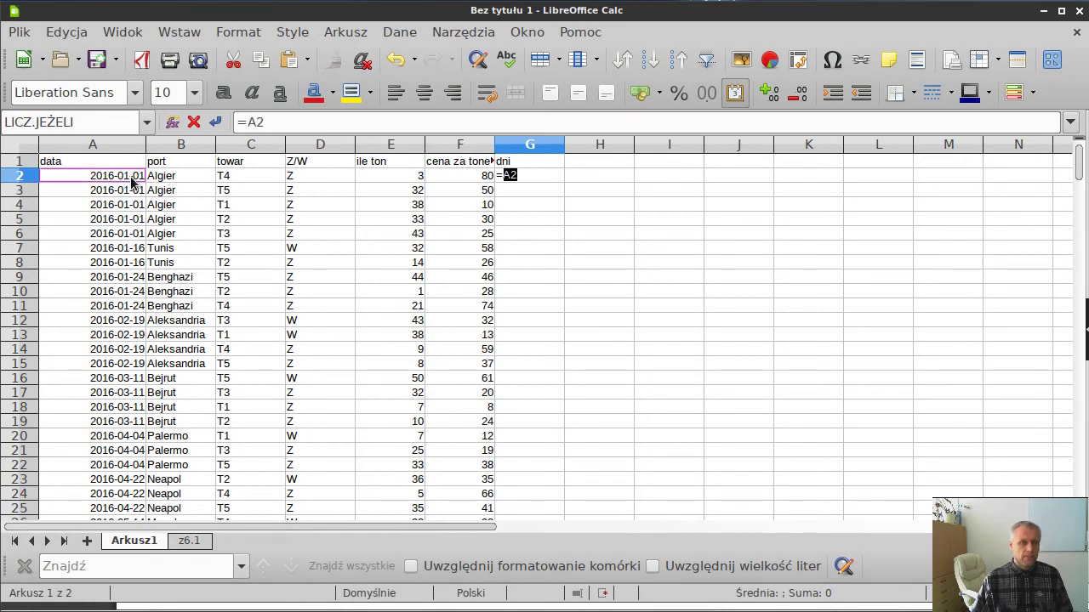
type("-")
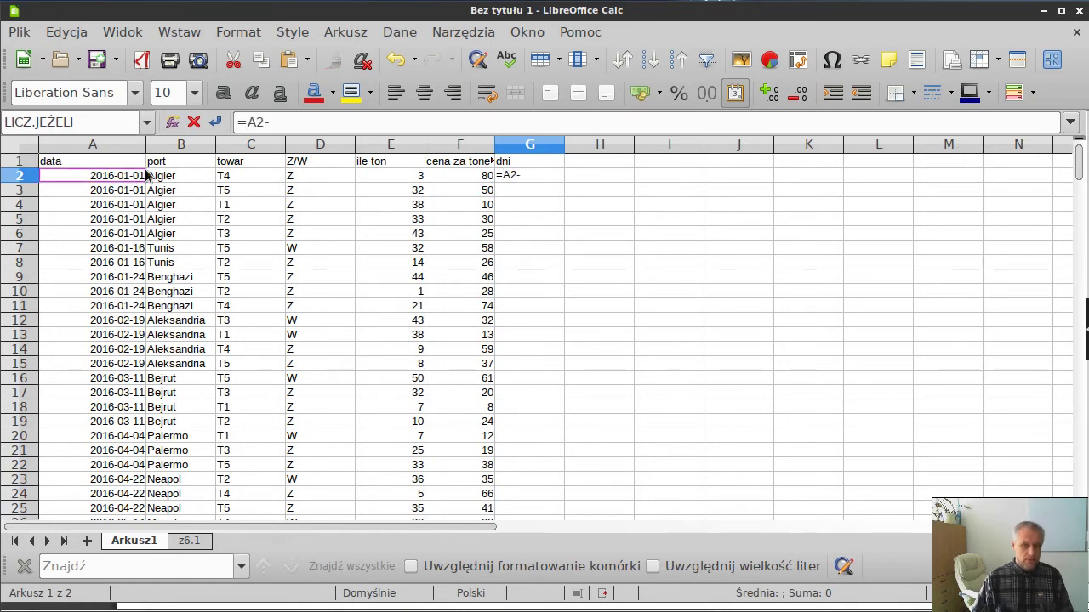
left_click(105, 163)
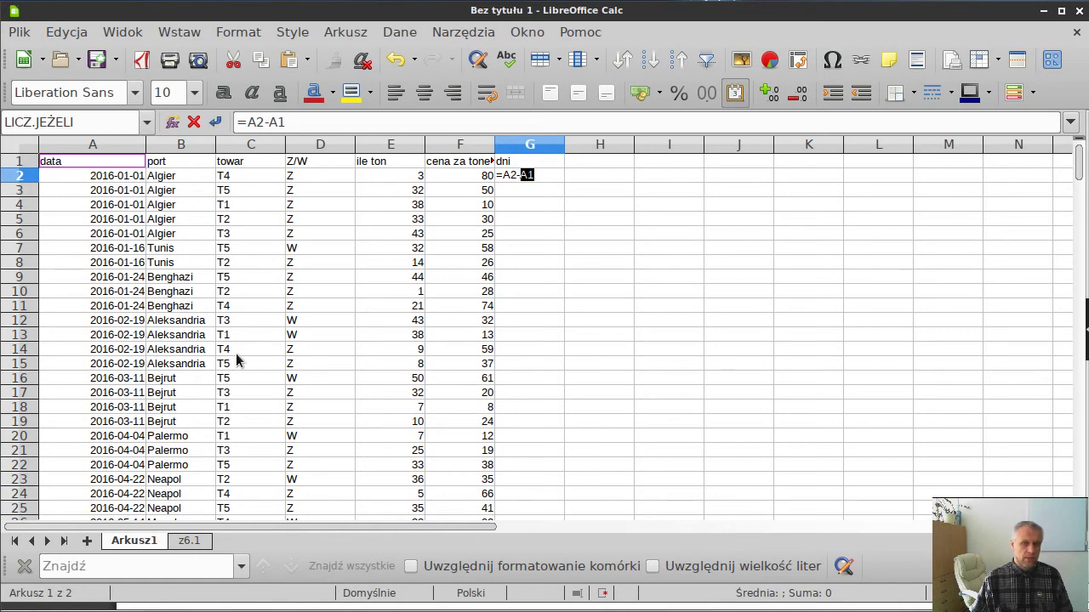
type("-1")
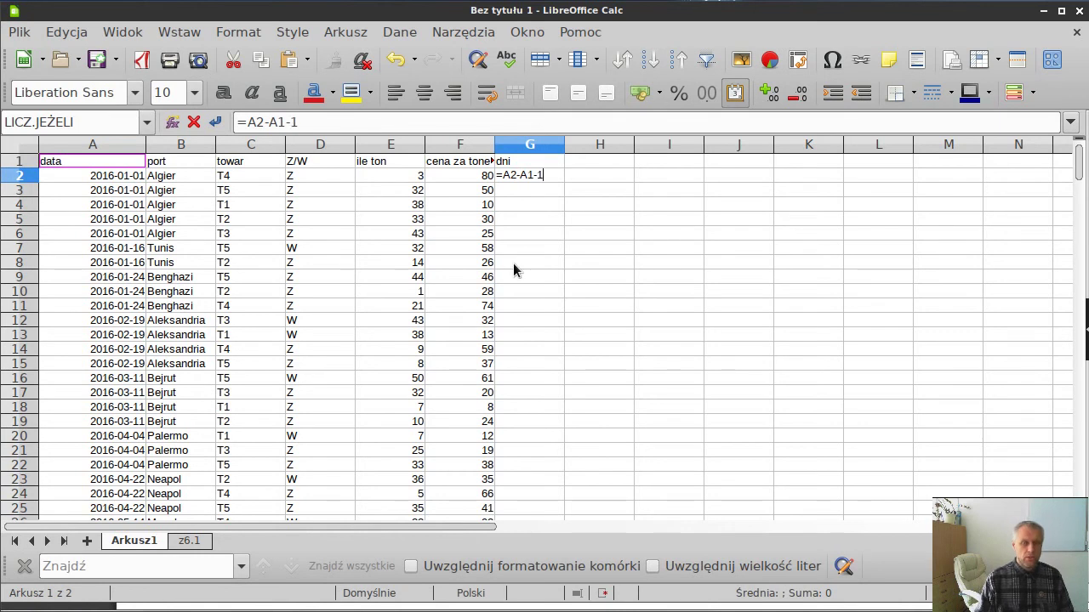
key("Return")
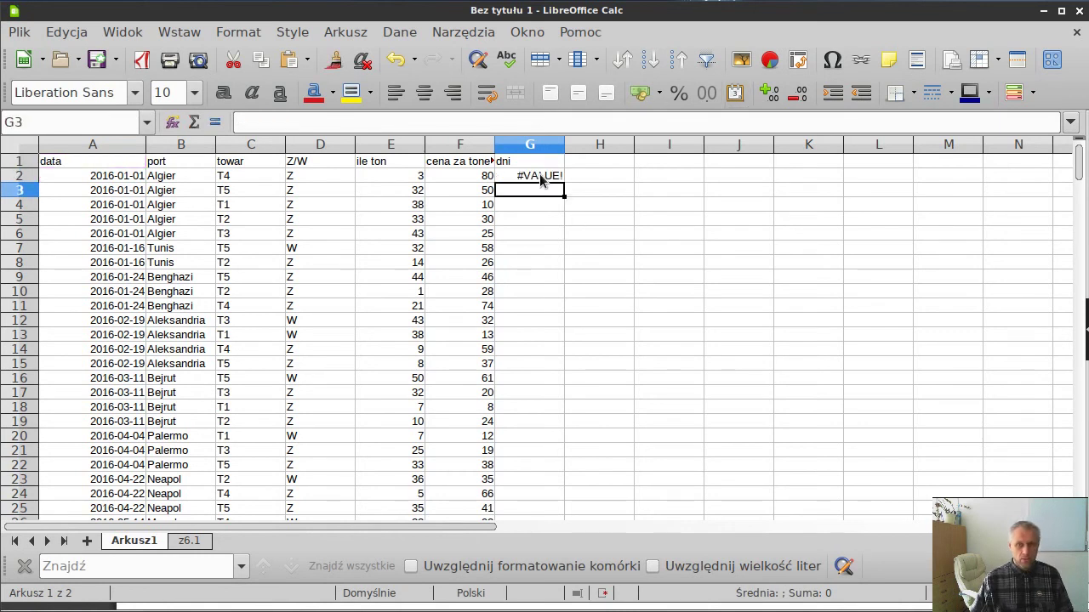
left_click(539, 175)
double_click(563, 182)
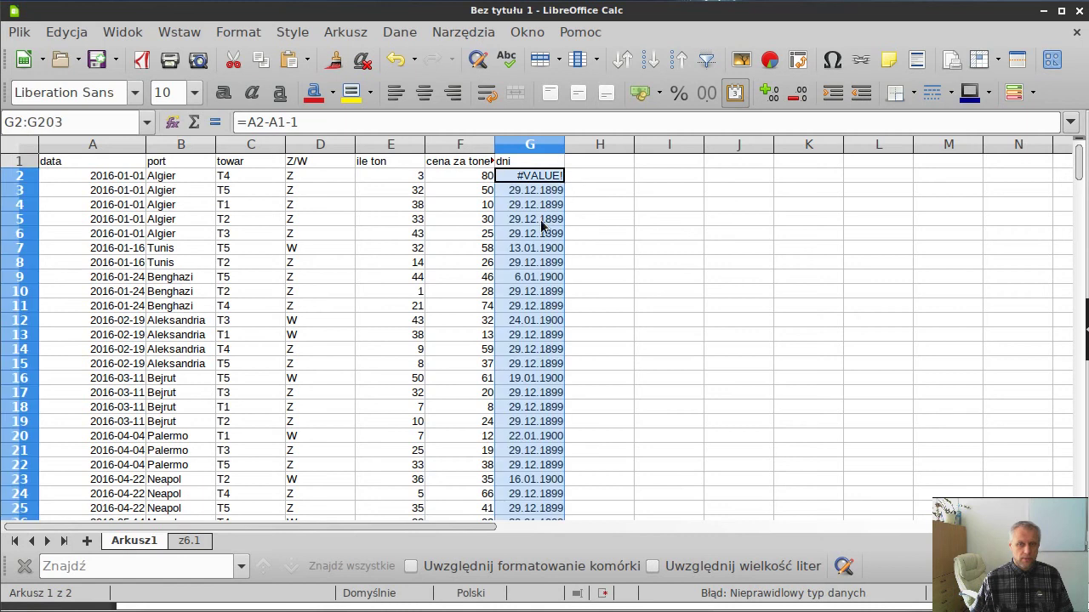
left_click(545, 190)
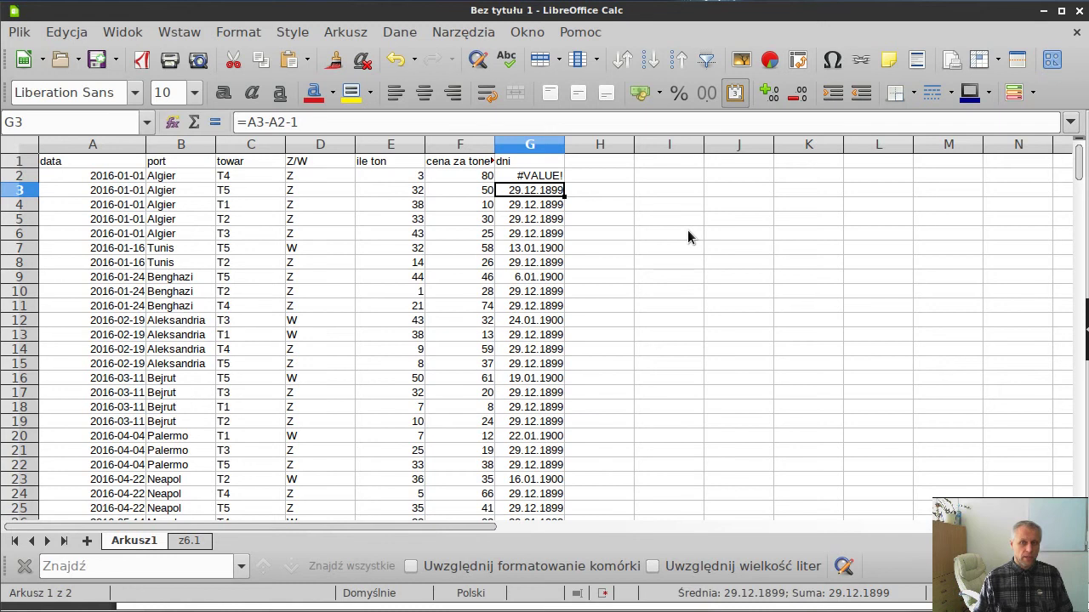
Format G3:G203 with the Standard number format from the Liczba category
key("ctrl+shift+Down")
key("ctrl+1")
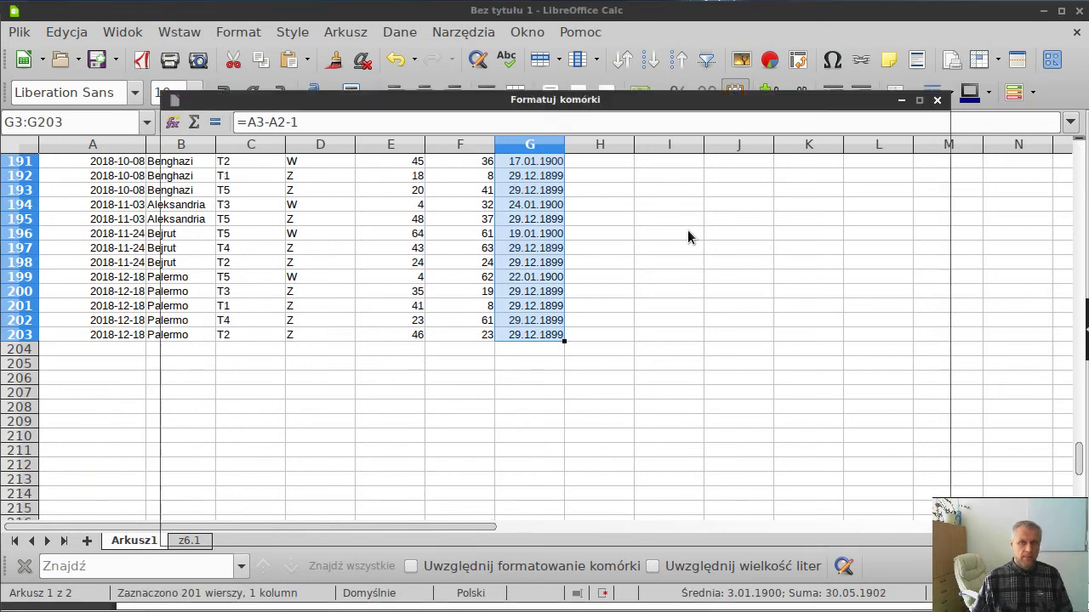
left_click(208, 184)
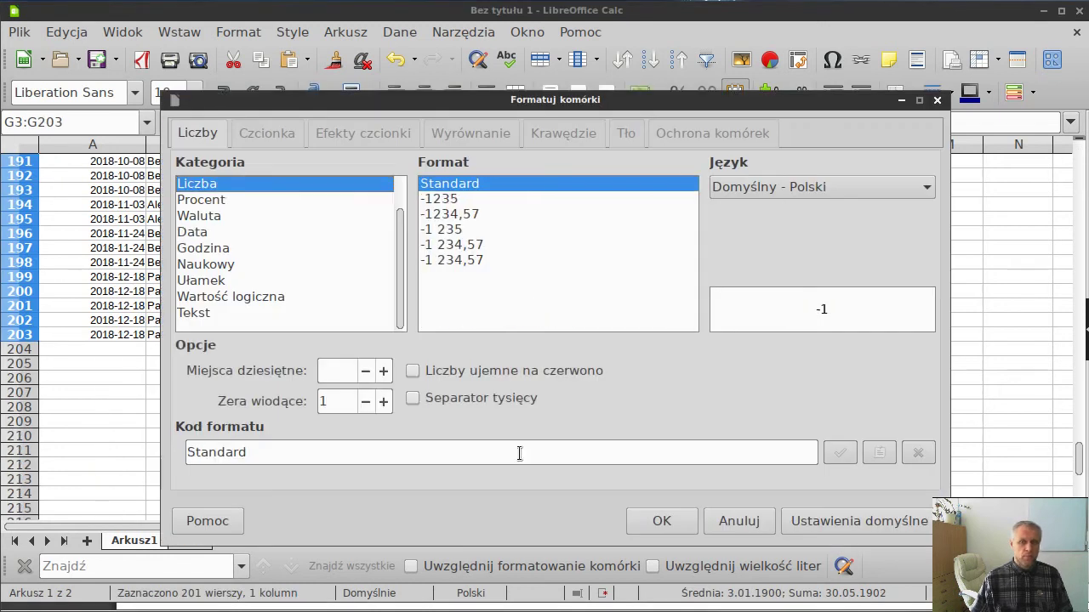
left_click(659, 520)
Check the day-gap formulas in column G, including gaps of 14, 25, 20 and 23 days
left_click(541, 311)
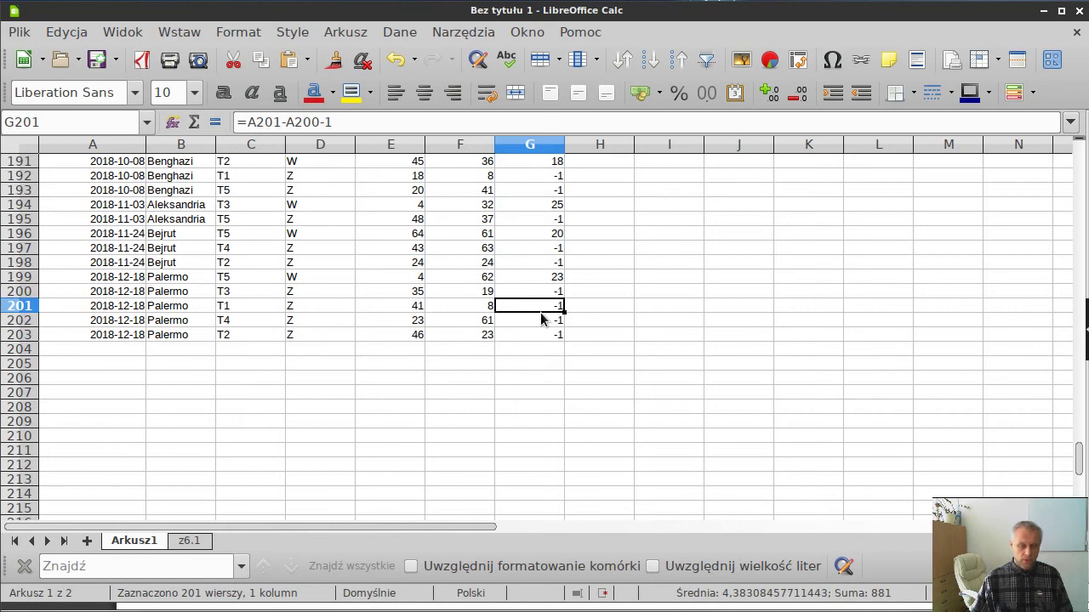
key("ctrl+Up")
key("Down")
key("Down")
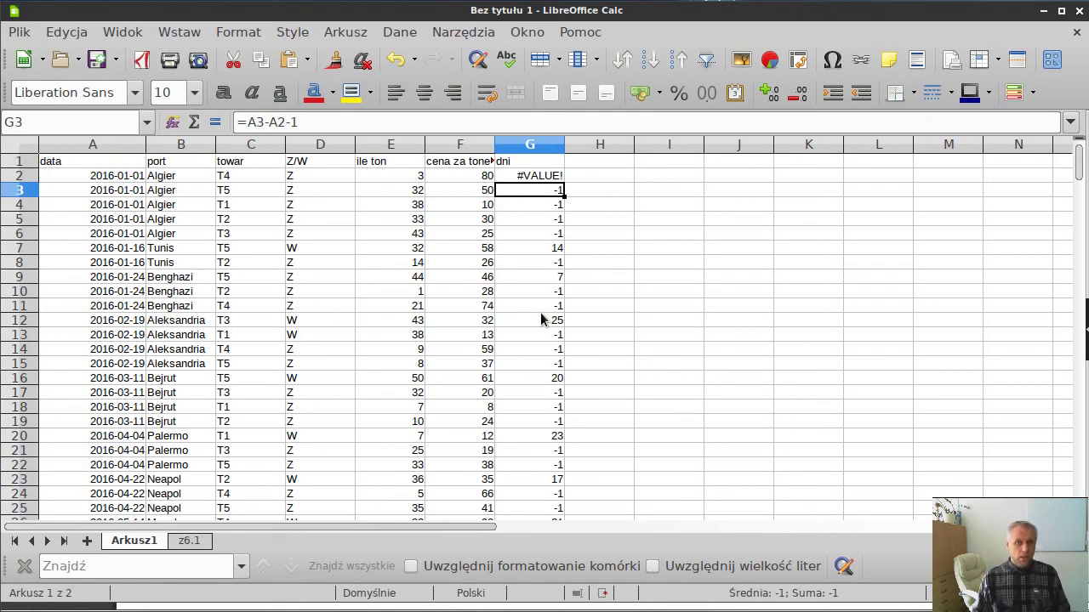
left_click(128, 190)
left_click(121, 200)
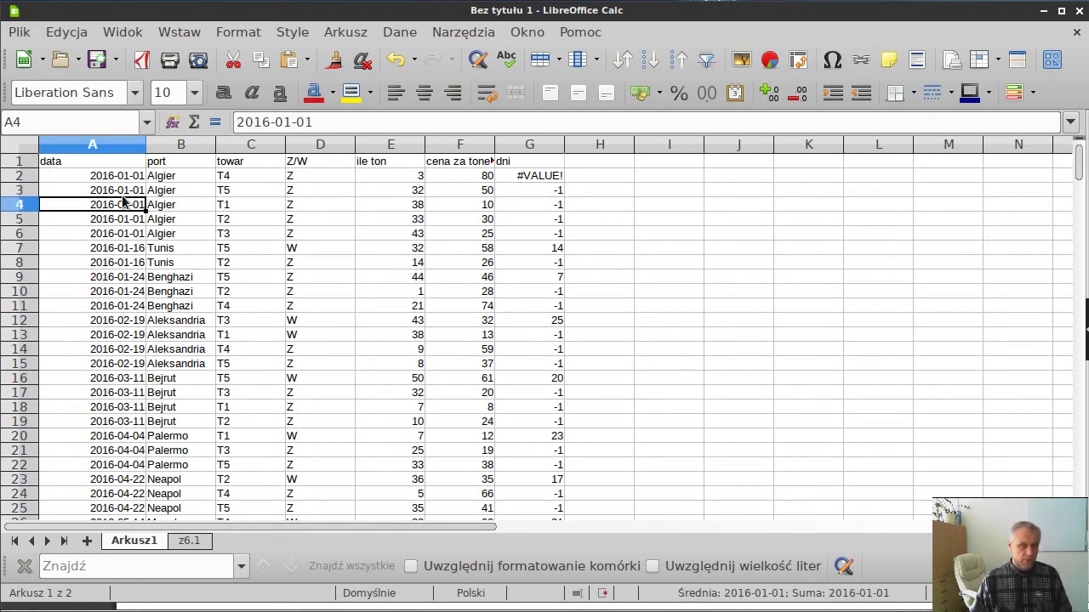
left_click(536, 188)
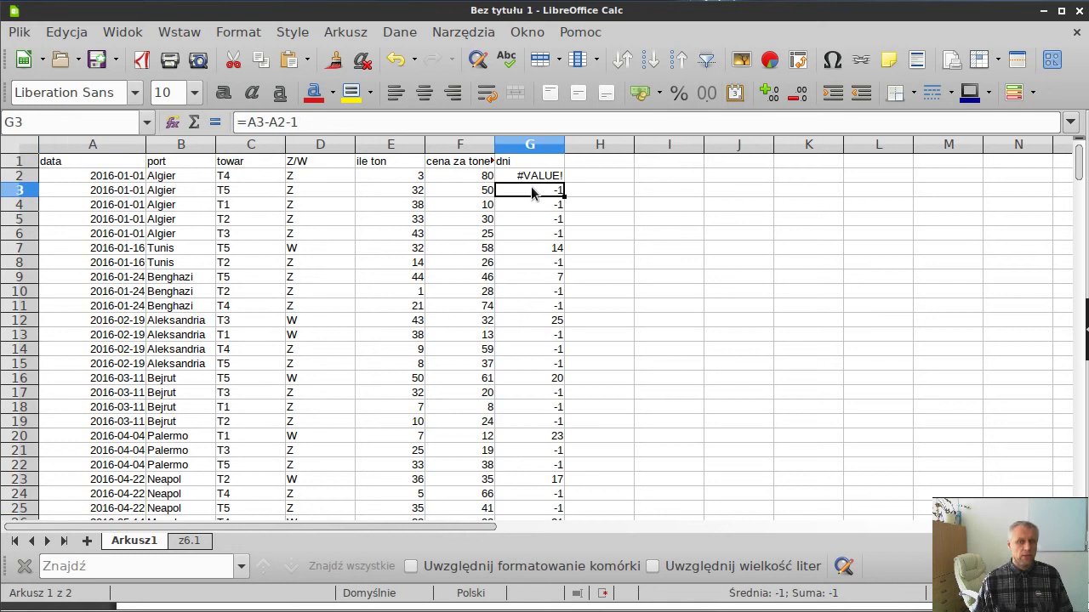
left_click(517, 246)
left_click(528, 320)
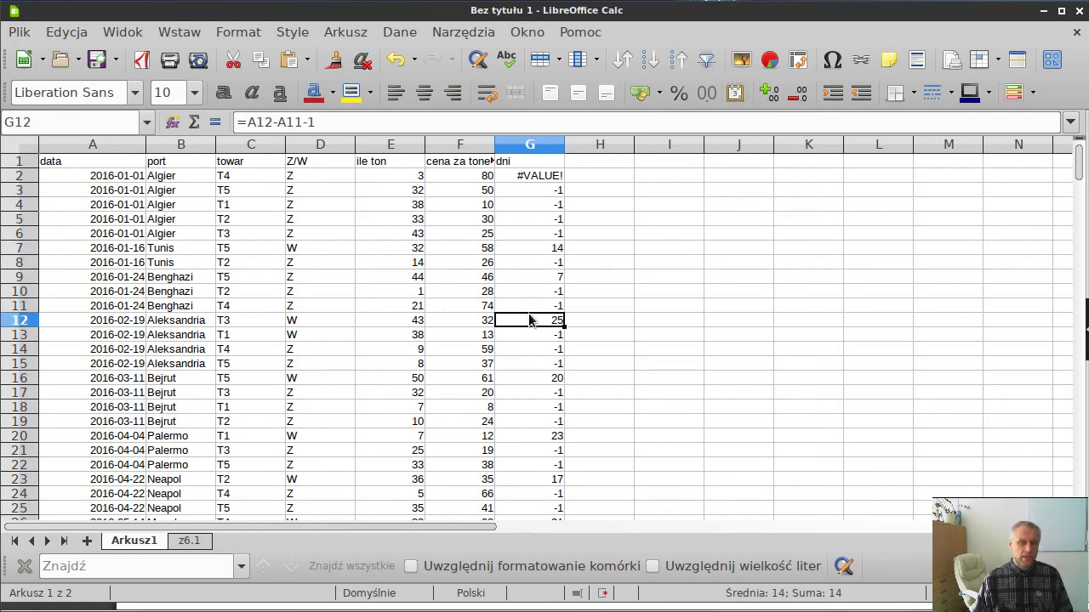
left_click(533, 378)
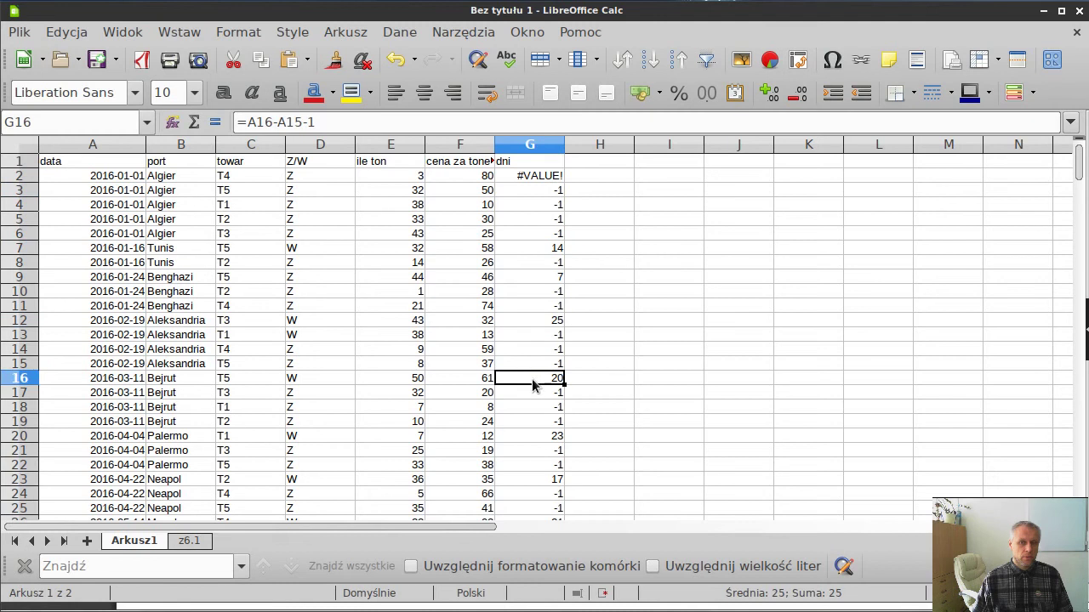
left_click(536, 434)
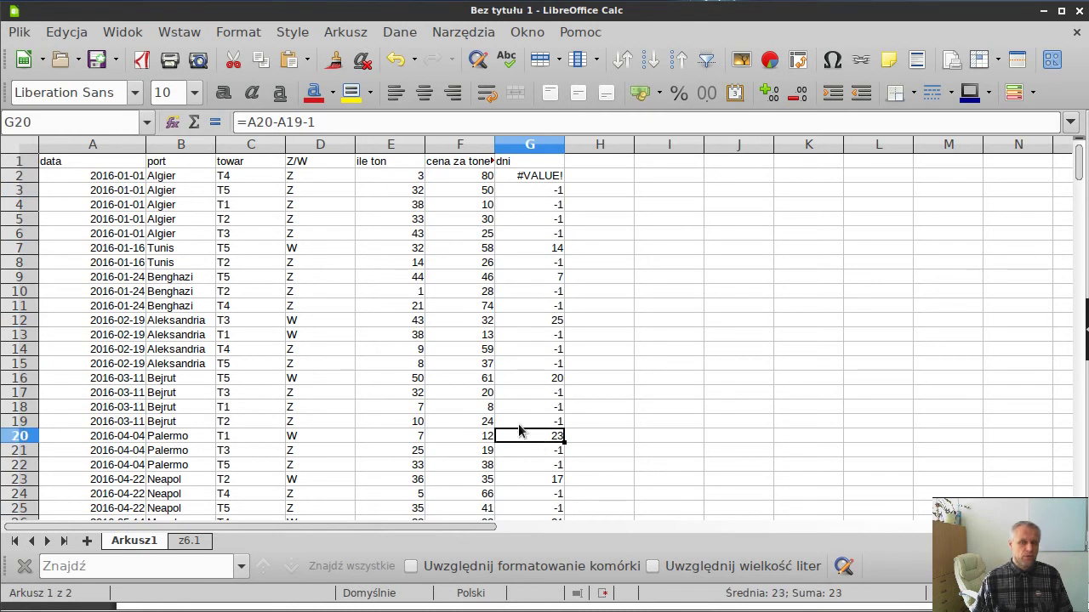
Enter =LICZ.JEŻELI(G3:G203) in G205 below the day-gap column
key("ctrl+Down")
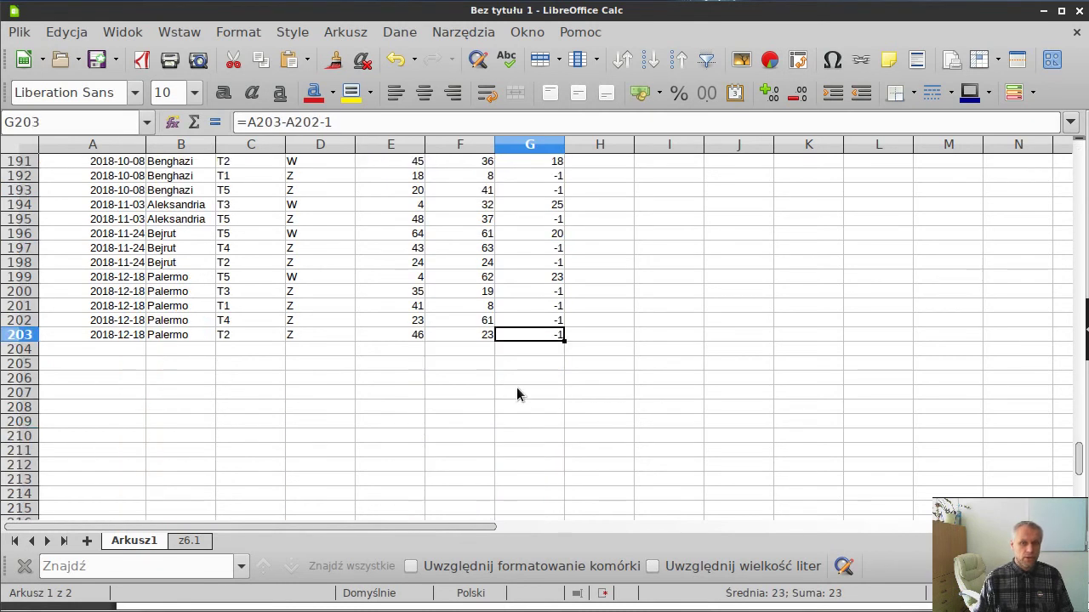
key("Down")
key("Down")
type("=")
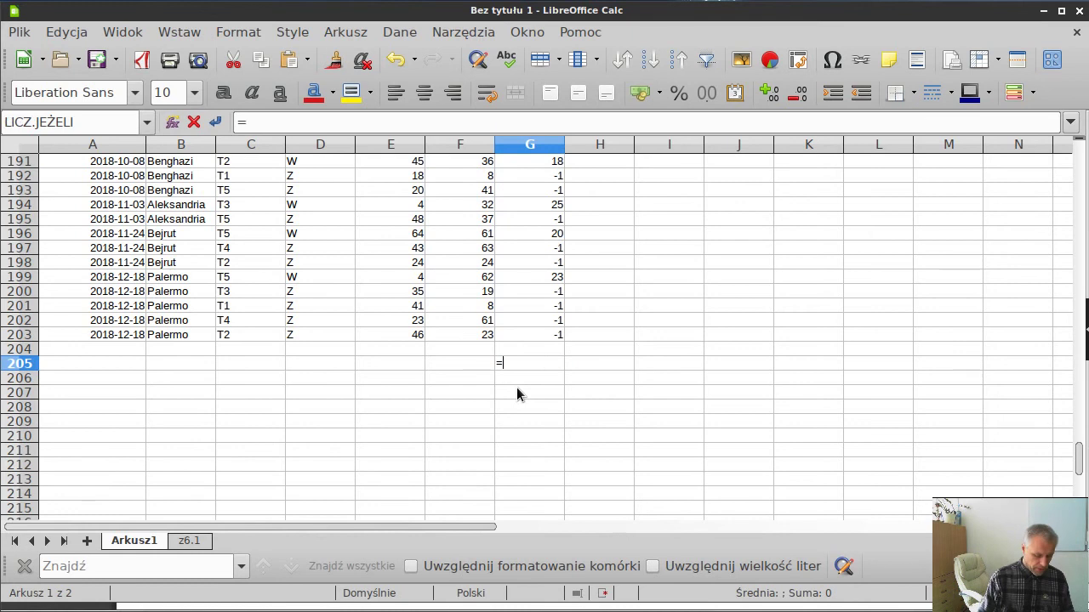
type("licz.jeż")
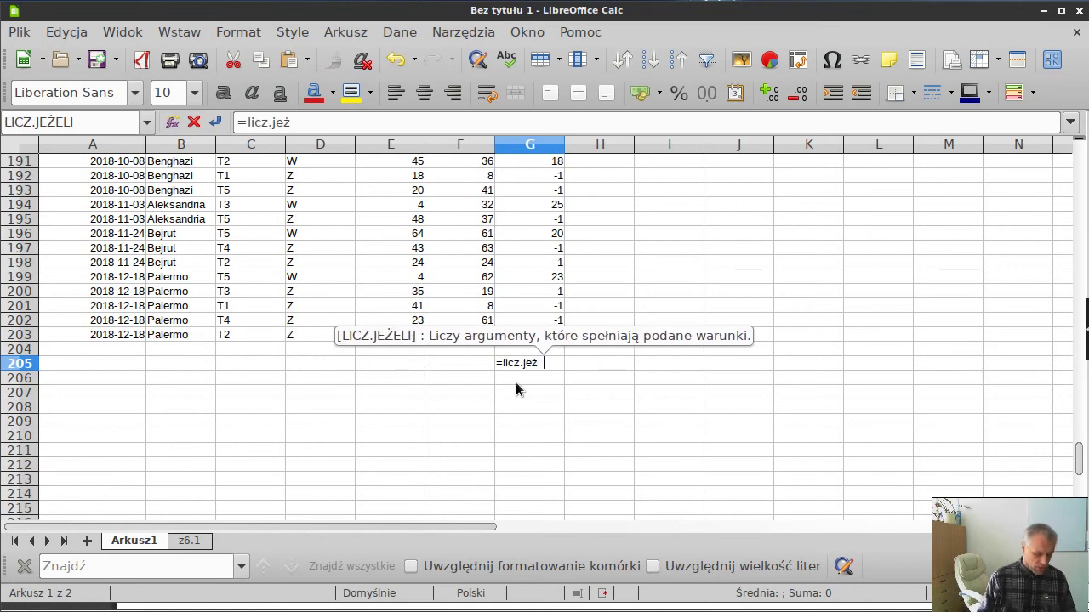
type("eli(")
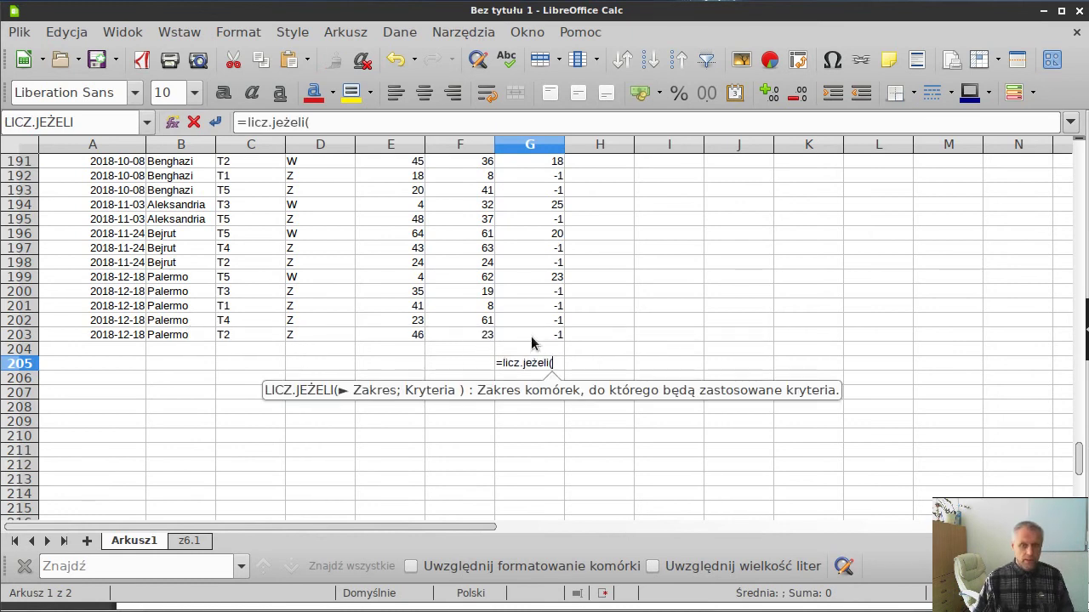
left_click(527, 337)
key("ctrl+shift+Up")
key("shift+Down")
key("shift+Down")
key("shift+Down")
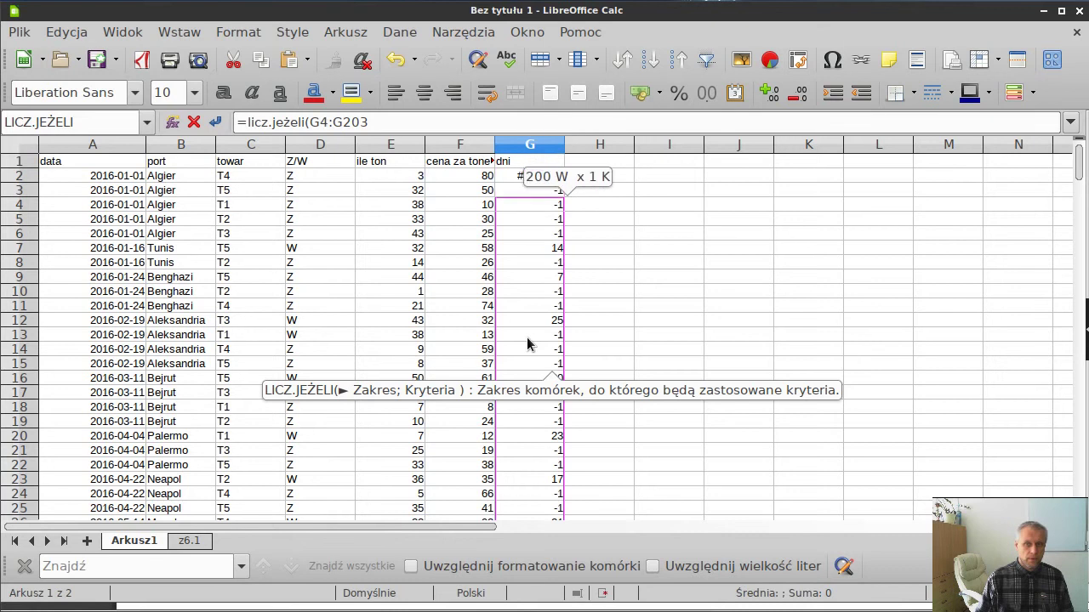
key("shift+Up")
key("Return")
key("Up")
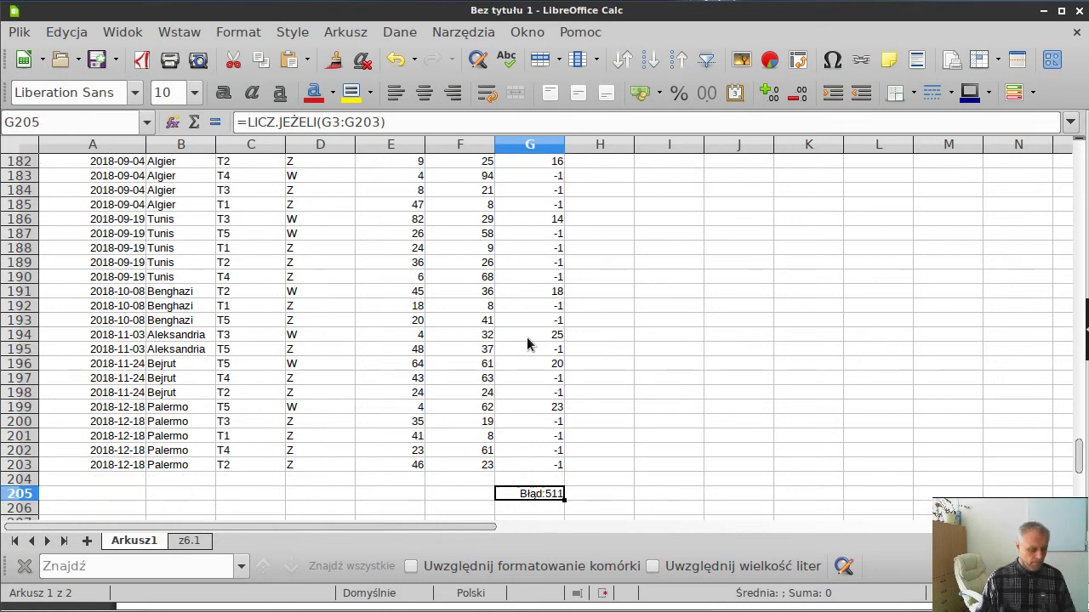
Add the ">20" criterion to the G205 formula, giving 22
key("F2")
key("Left")
type(";")
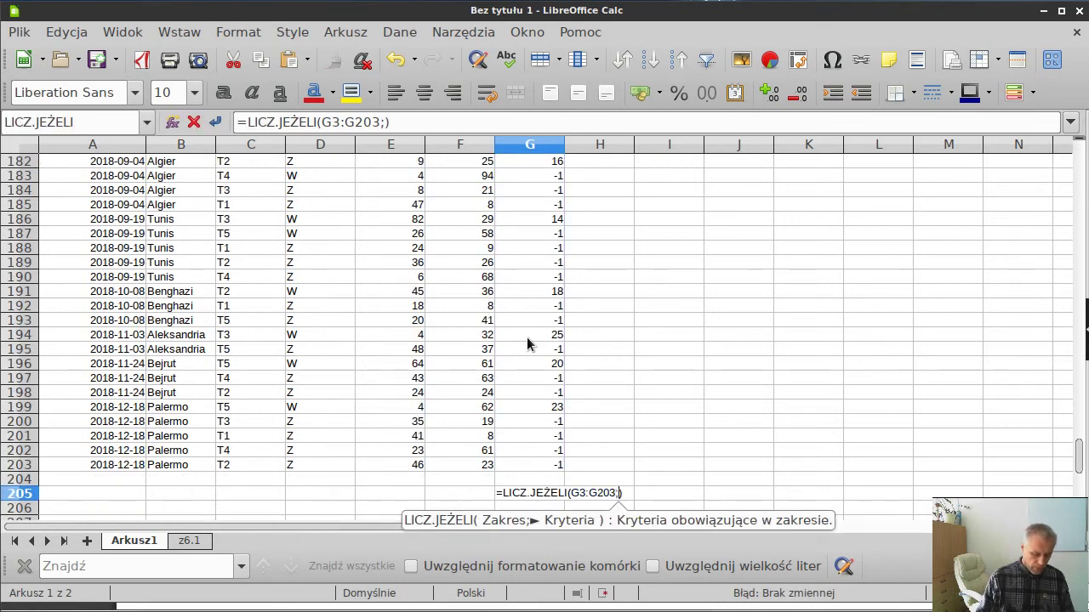
type("\">20")
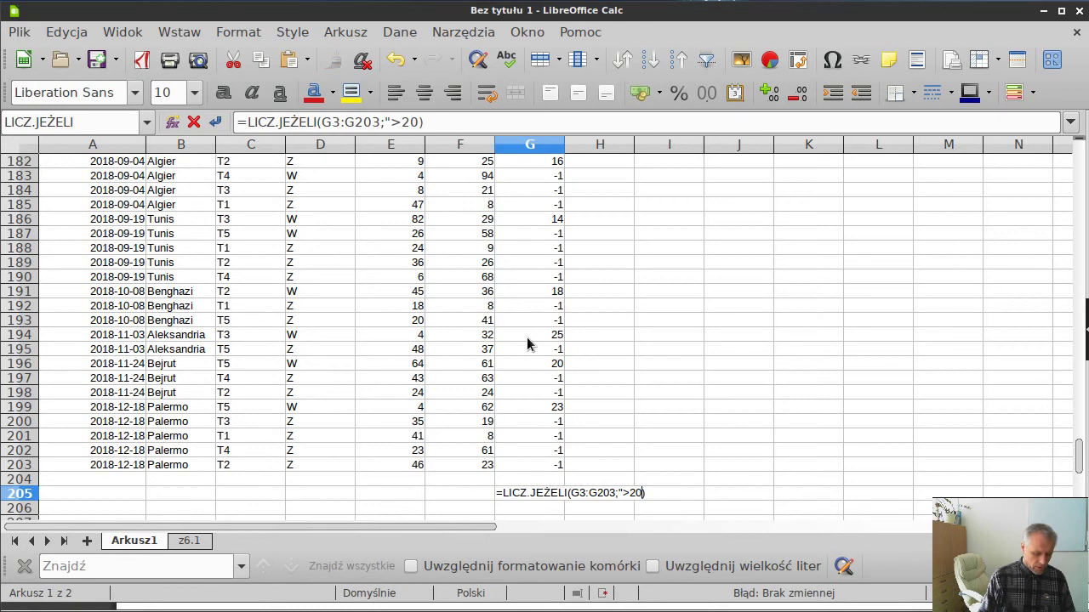
type("\"")
key("Return")
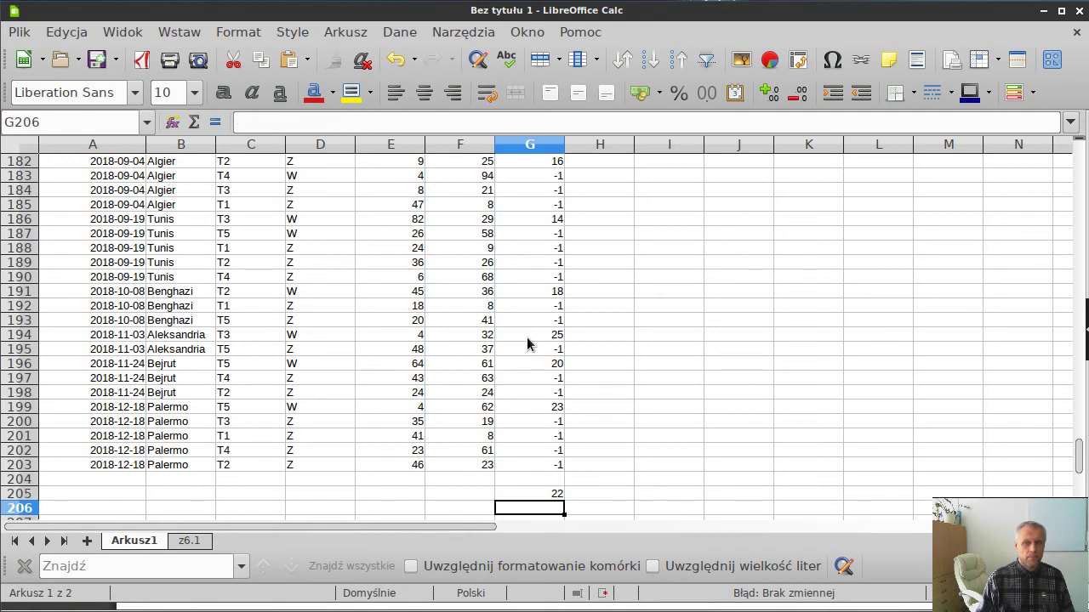
Highlight the result 22 in G205 in yellow
key("Up")
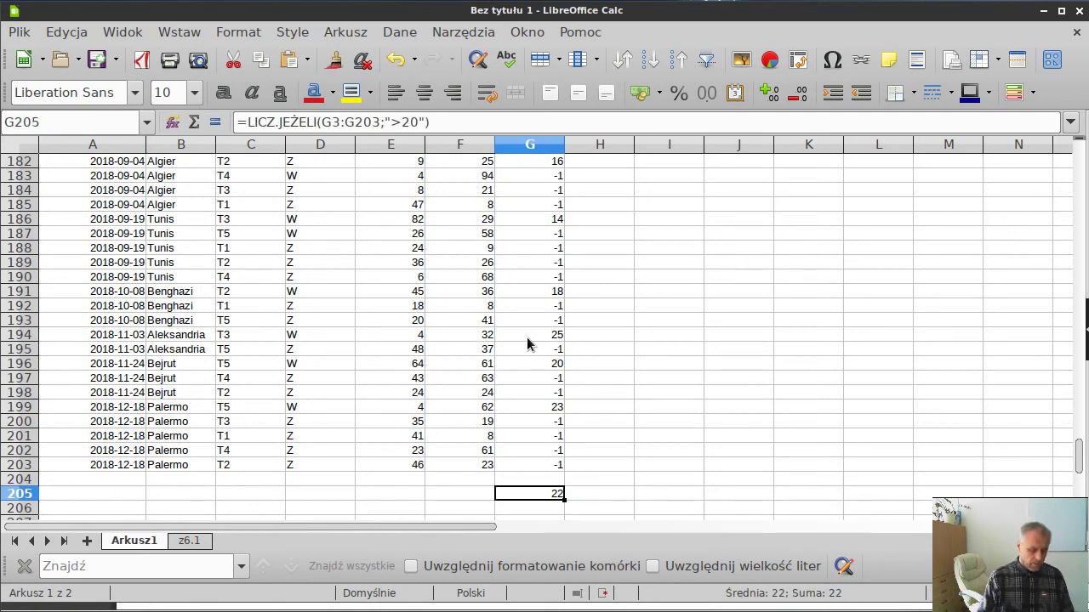
left_click(348, 100)
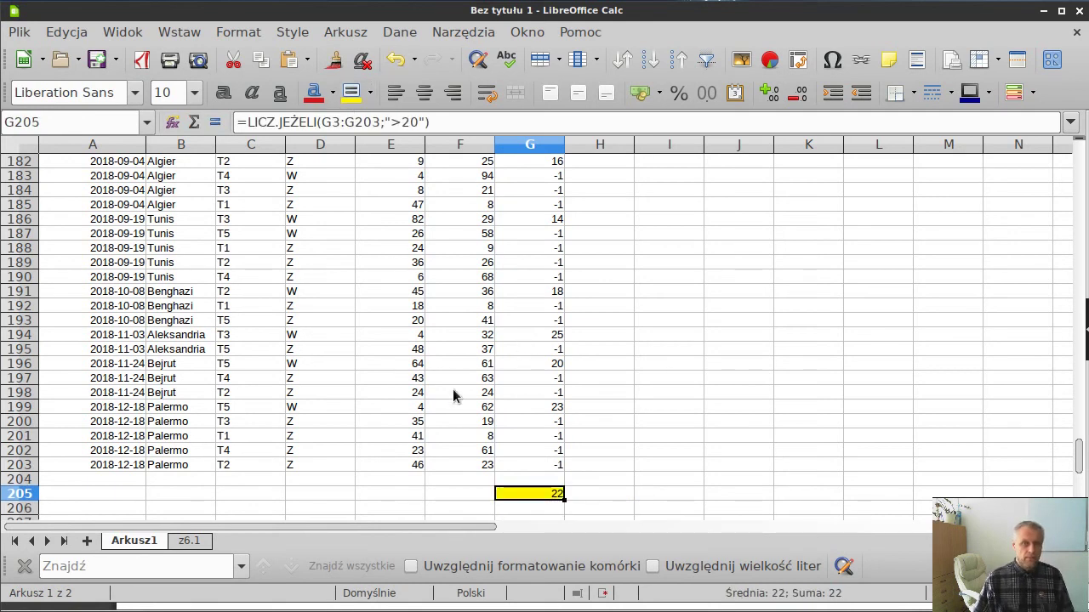
left_click(594, 435)
In Firefox, confirm the answer 22 in the answers PDF, then return to the exam PDF's task 6.3
key("alt+Tab")
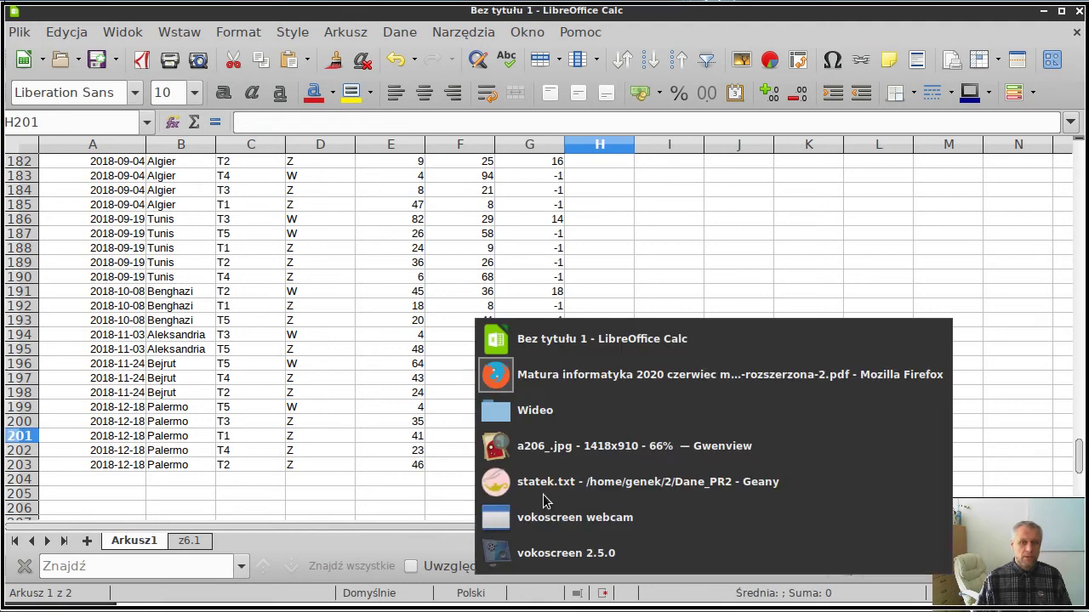
left_click(262, 32)
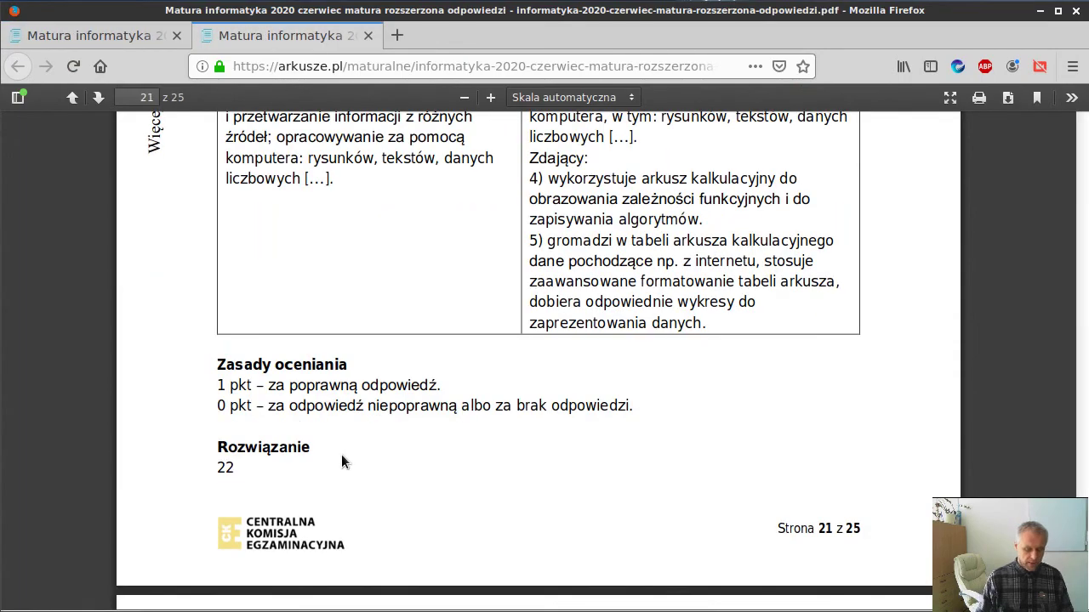
key("ctrl+Tab")
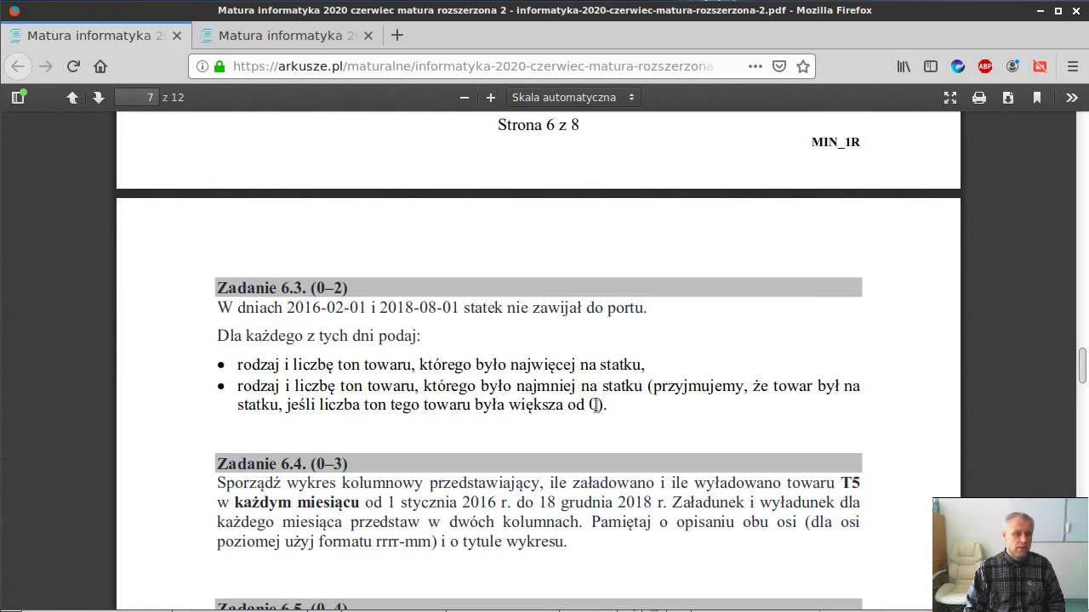
left_click_drag(597, 404, 497, 398)
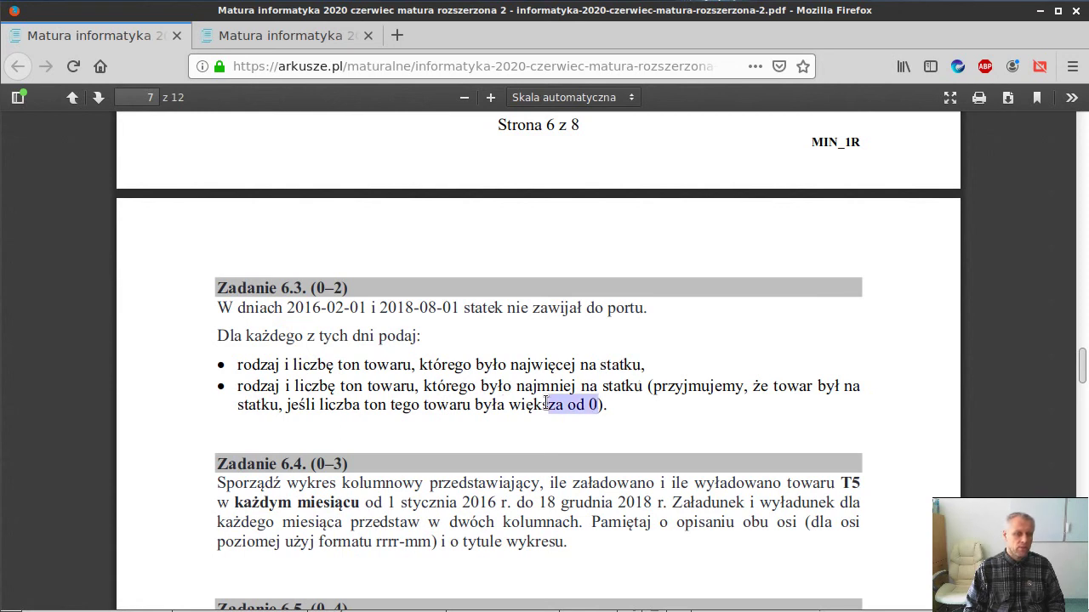
left_click(496, 399)
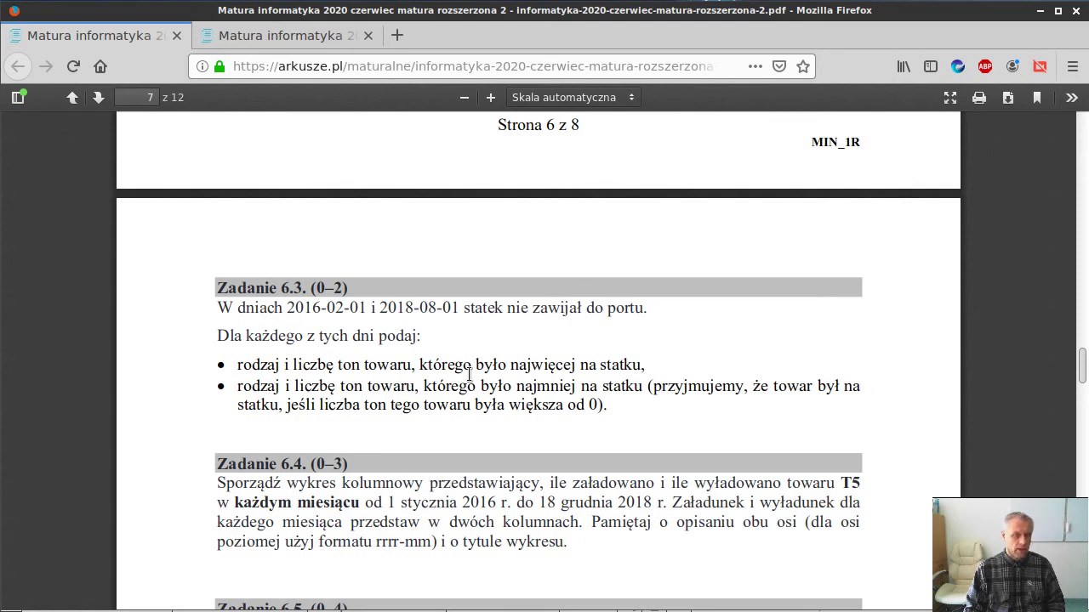
key("alt+Tab")
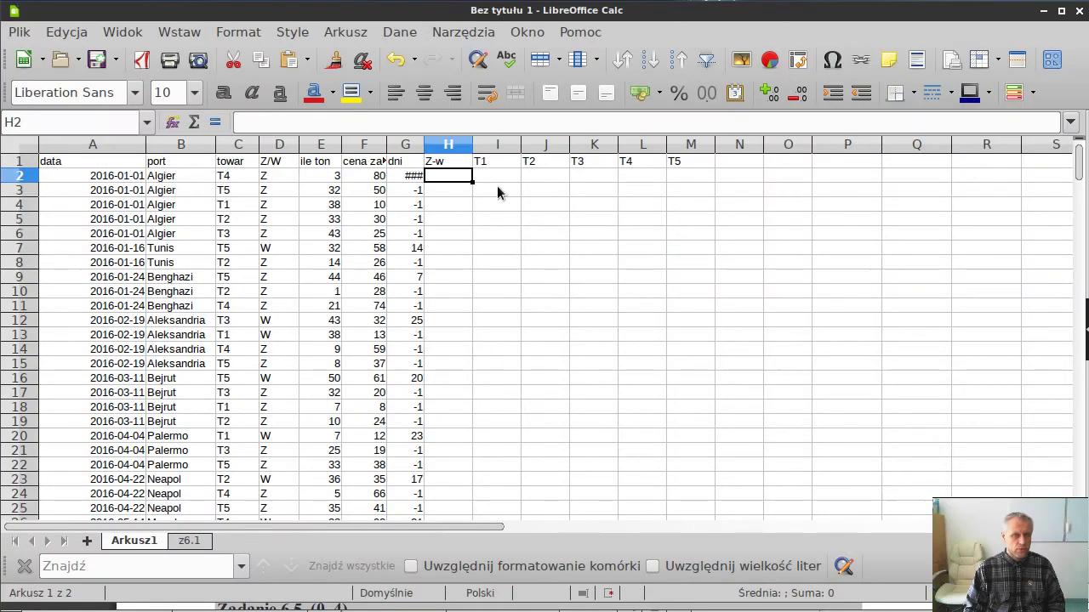
Back in Calc, review the Z-w and T1–T5 headers in H1:M1, then select H2
left_click(503, 161)
left_click_drag(503, 160, 676, 169)
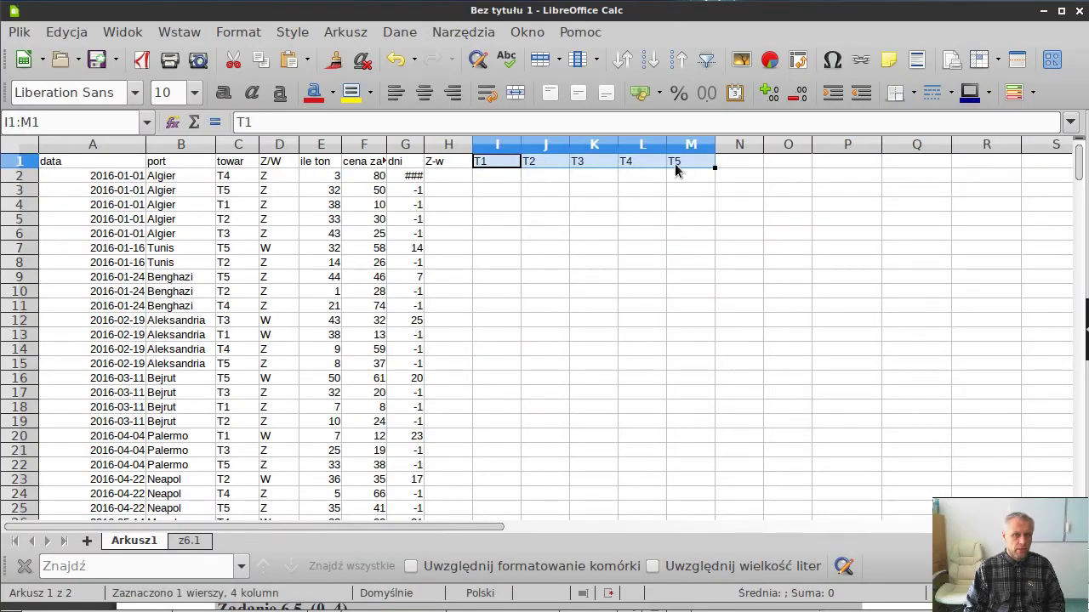
left_click(454, 165)
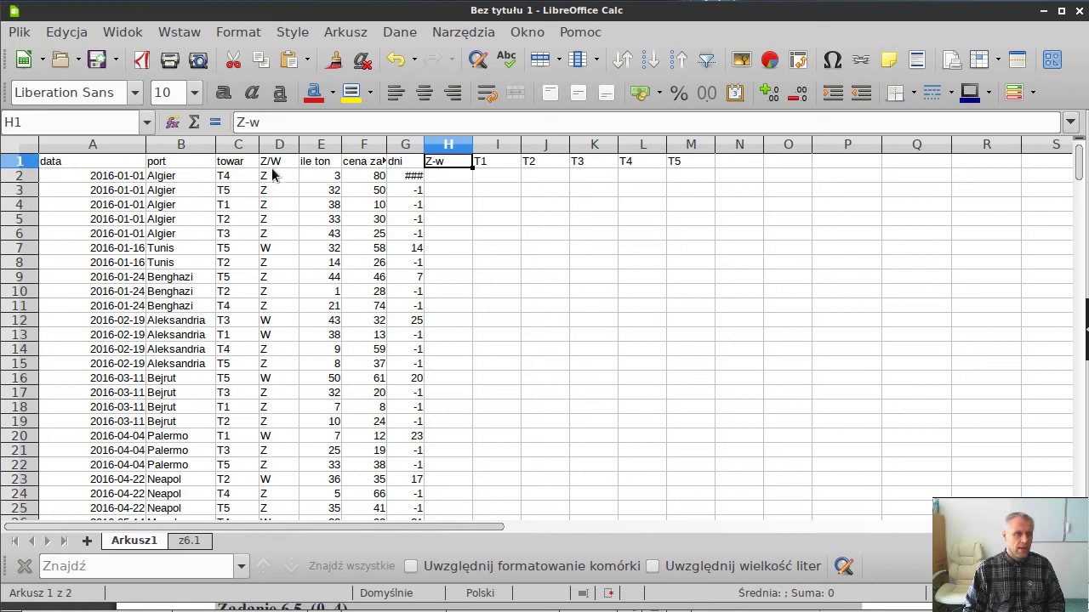
left_click(451, 175)
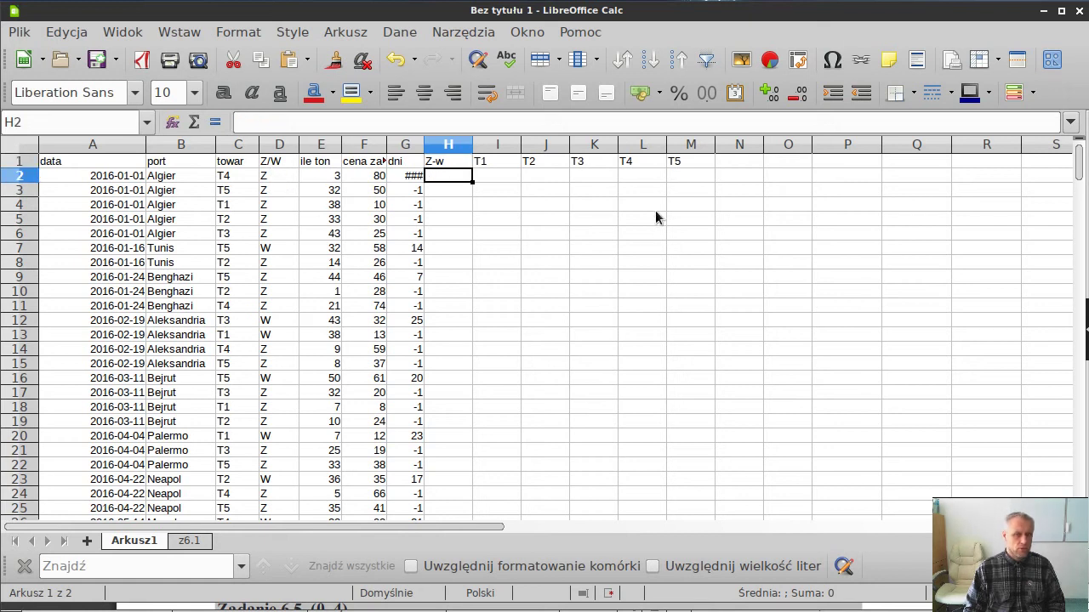
Enter =JEŻELI(D2="Z";1;-1) in H2 and fill it down the Z-w column
type("=je")
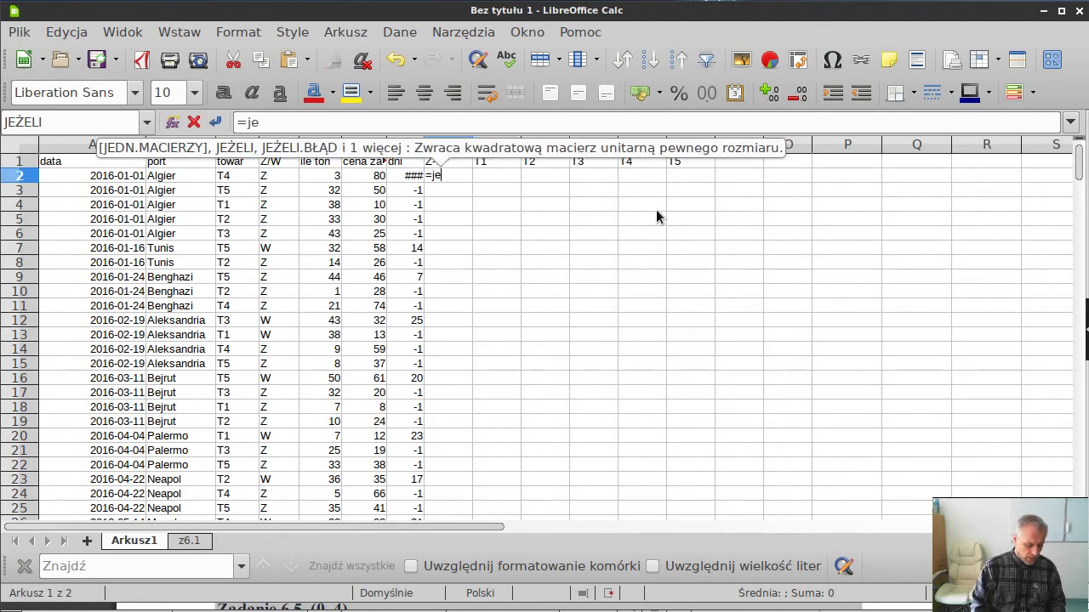
type("żeli(")
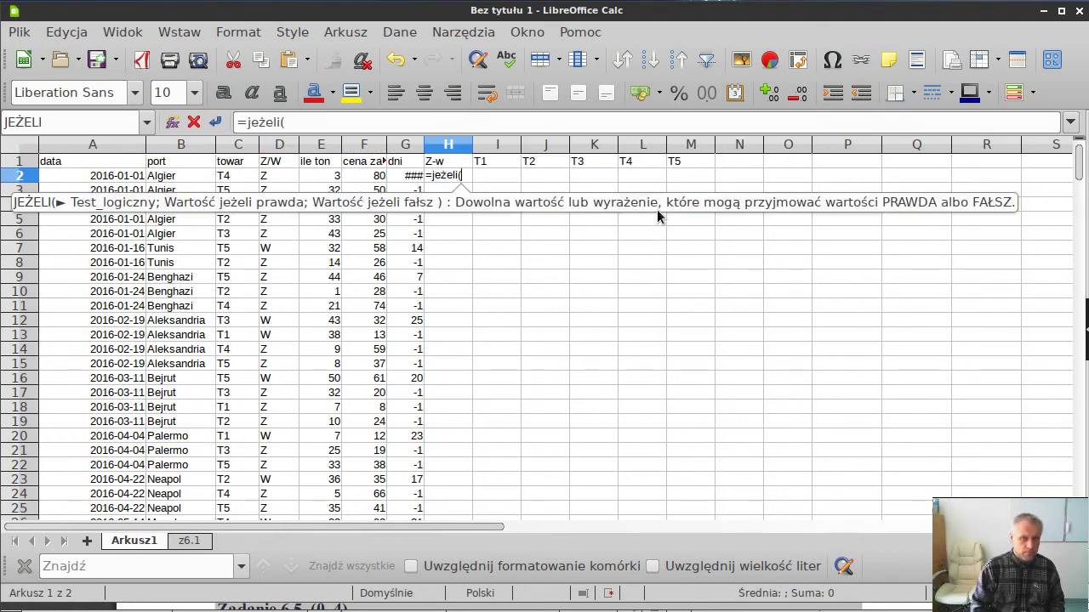
left_click(266, 179)
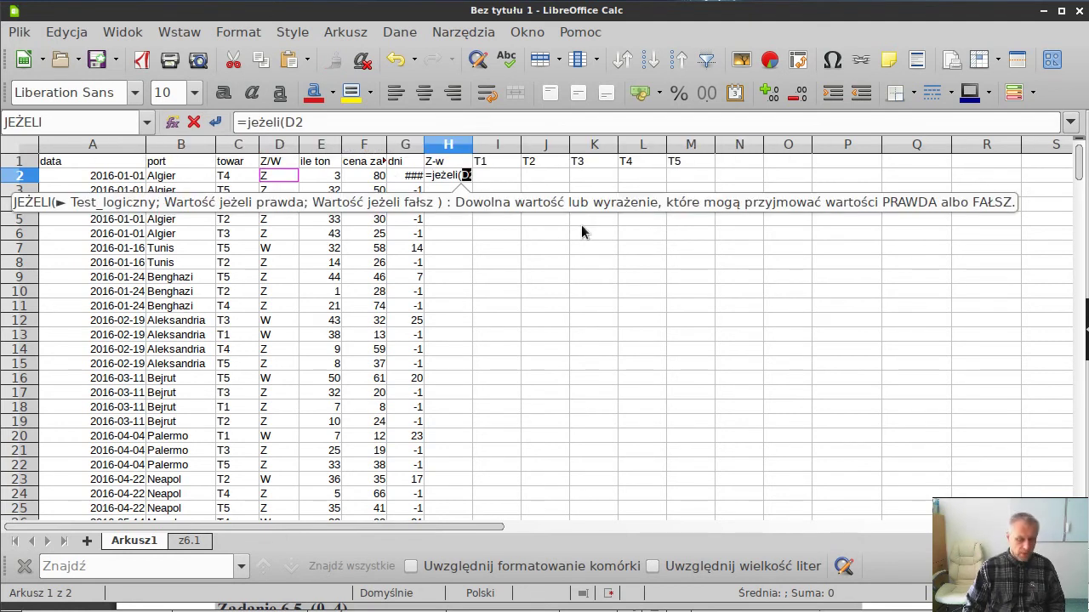
type("=\"")
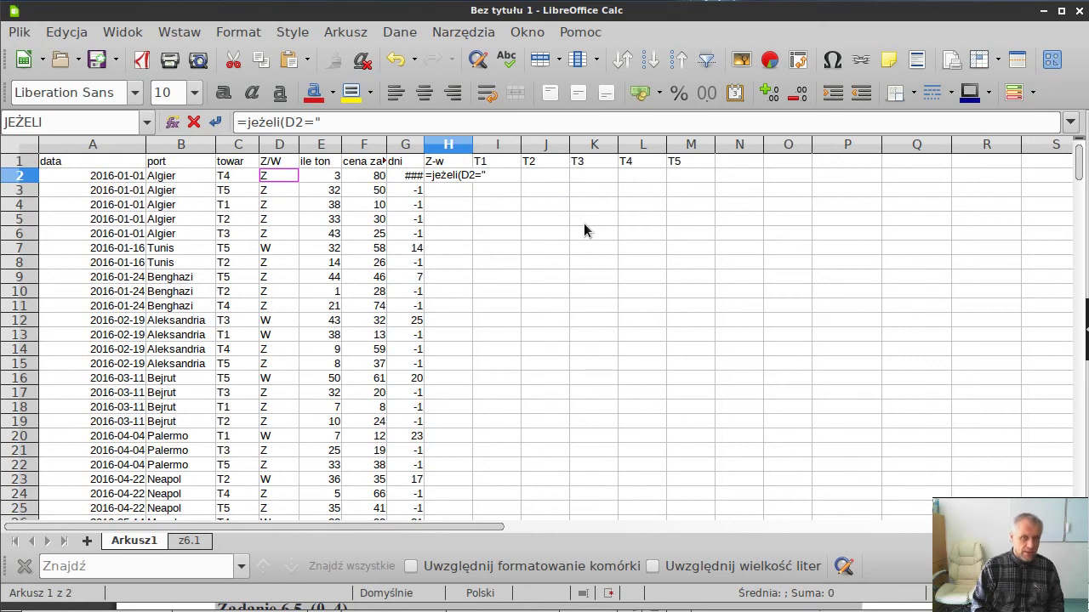
type("Z\"")
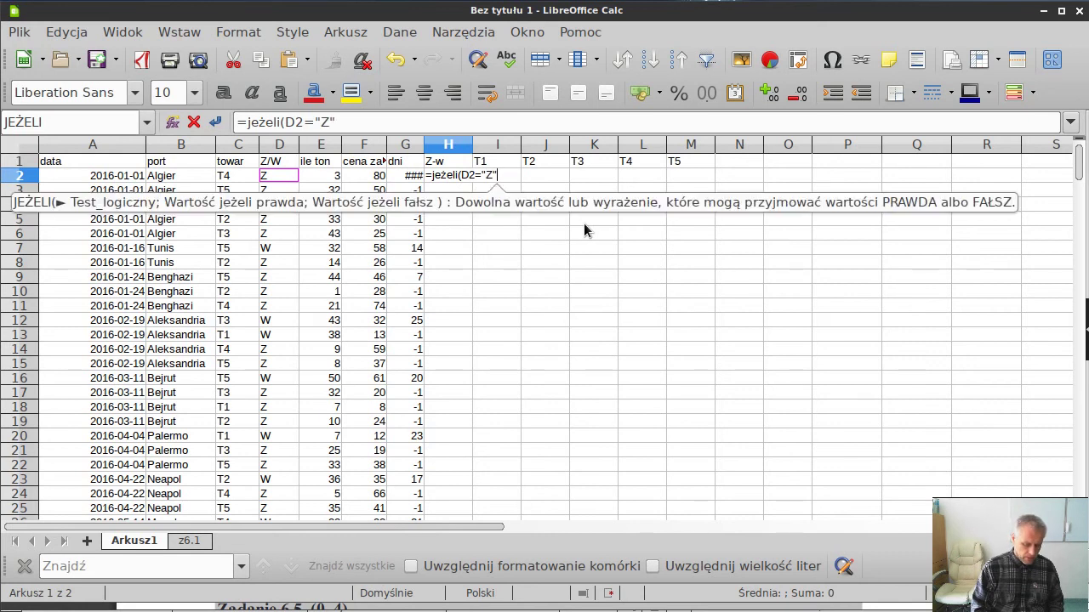
type(";1;-")
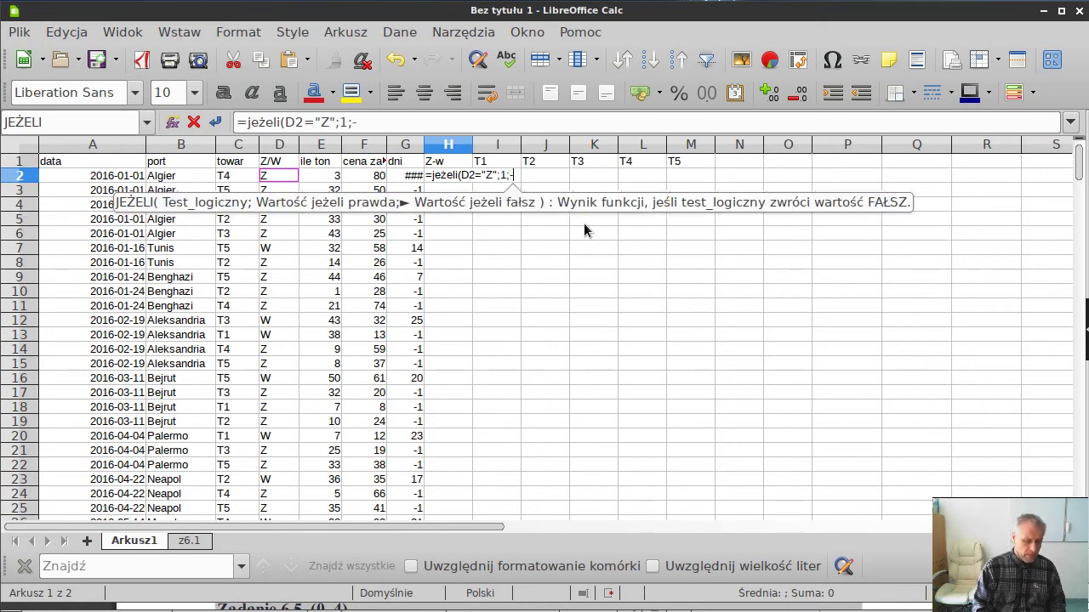
type("1)")
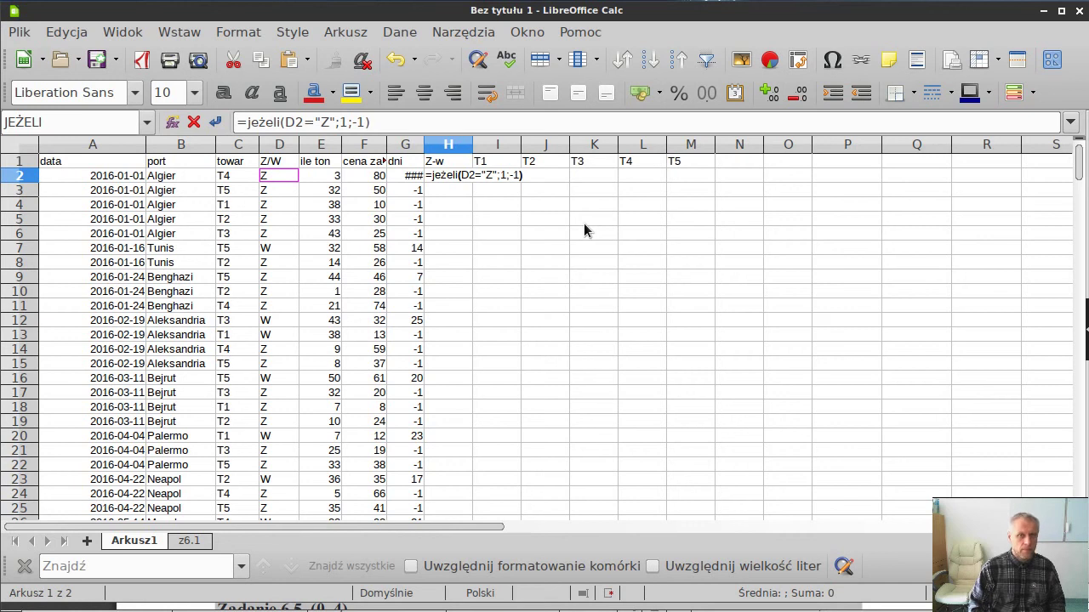
key("Return")
key("Up")
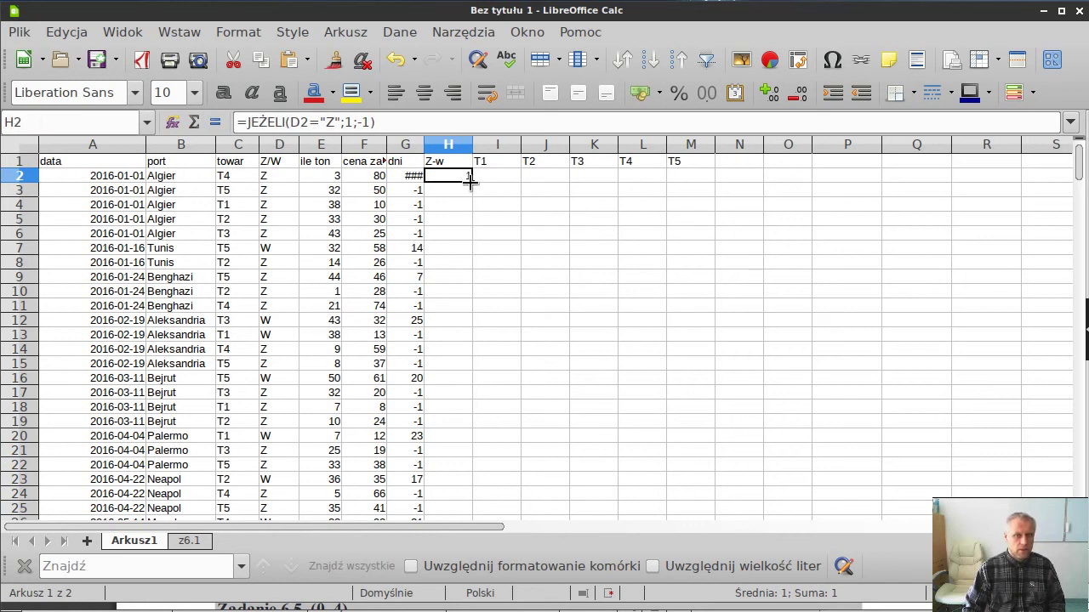
double_click(471, 182)
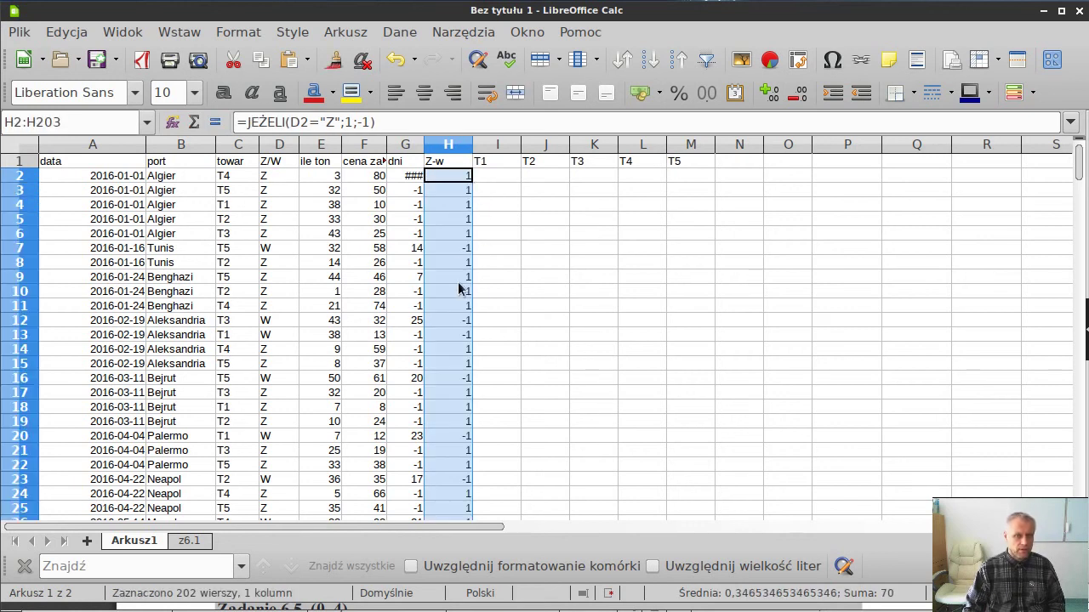
left_click(456, 248)
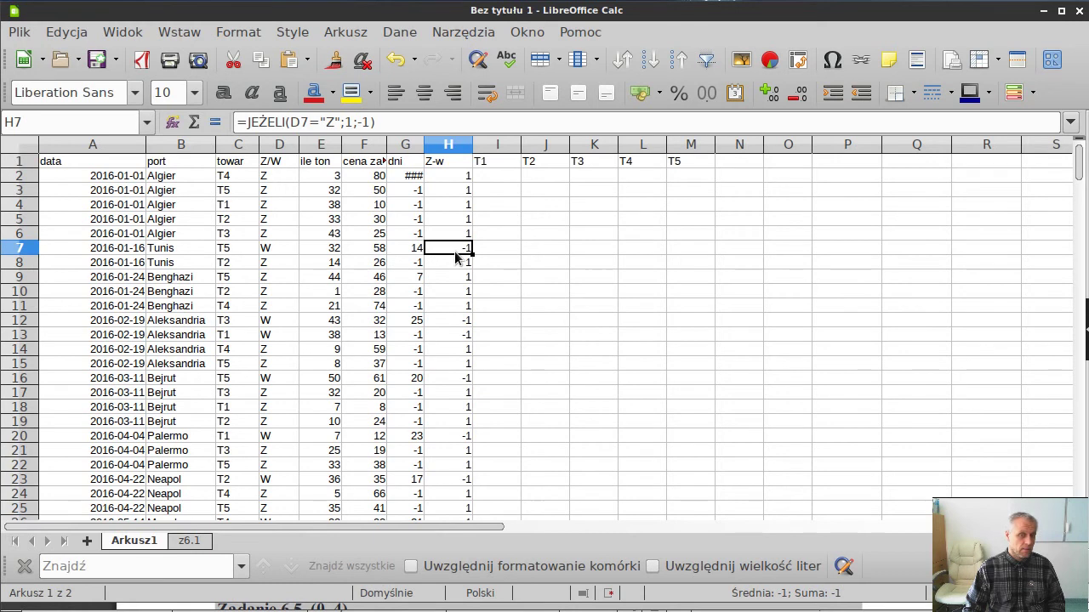
left_click(498, 178)
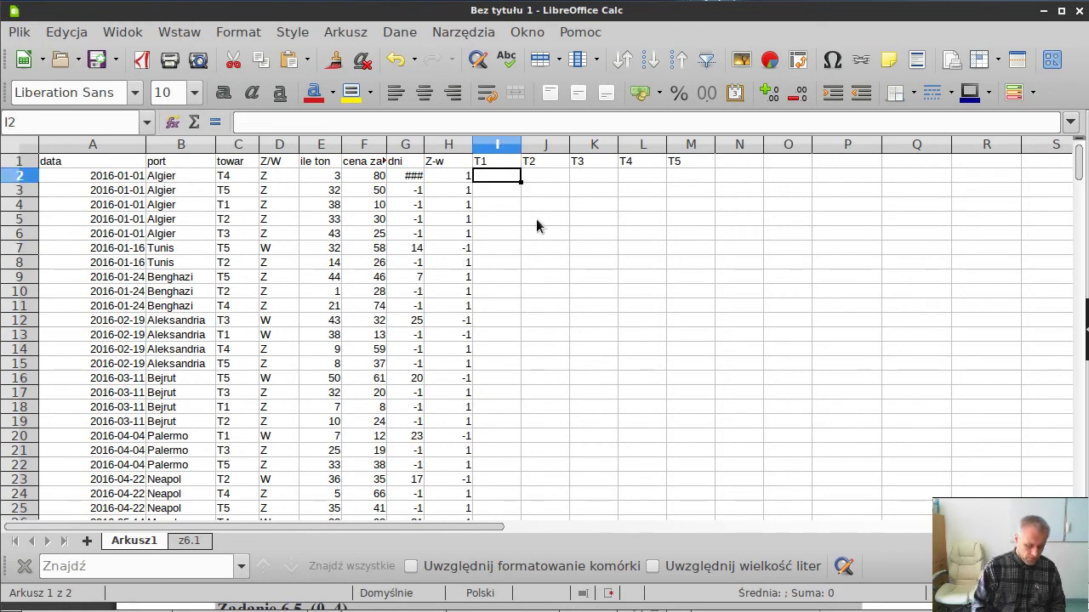
Begin the I2 formula =jeżeli(C2<>I1;I1; comparing the commodity in C2 with the T1 header
type("=")
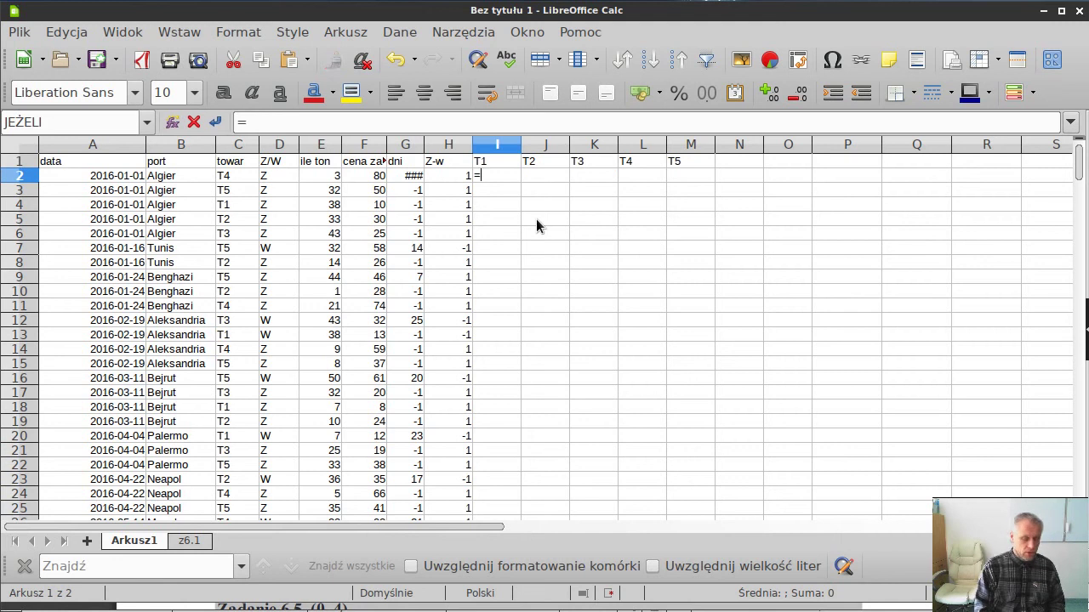
type("je")
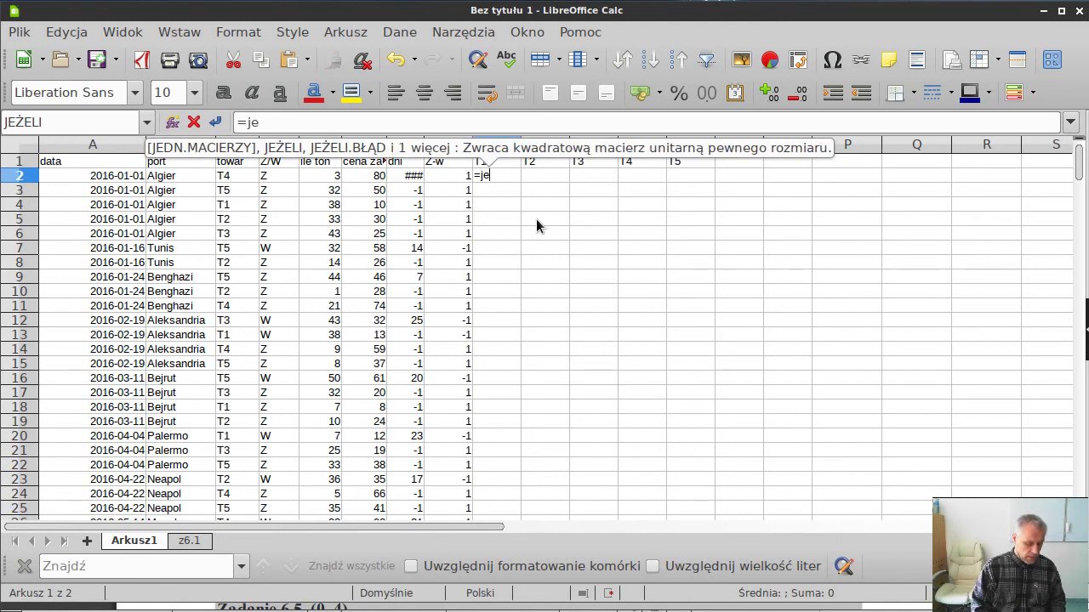
type("żeli")
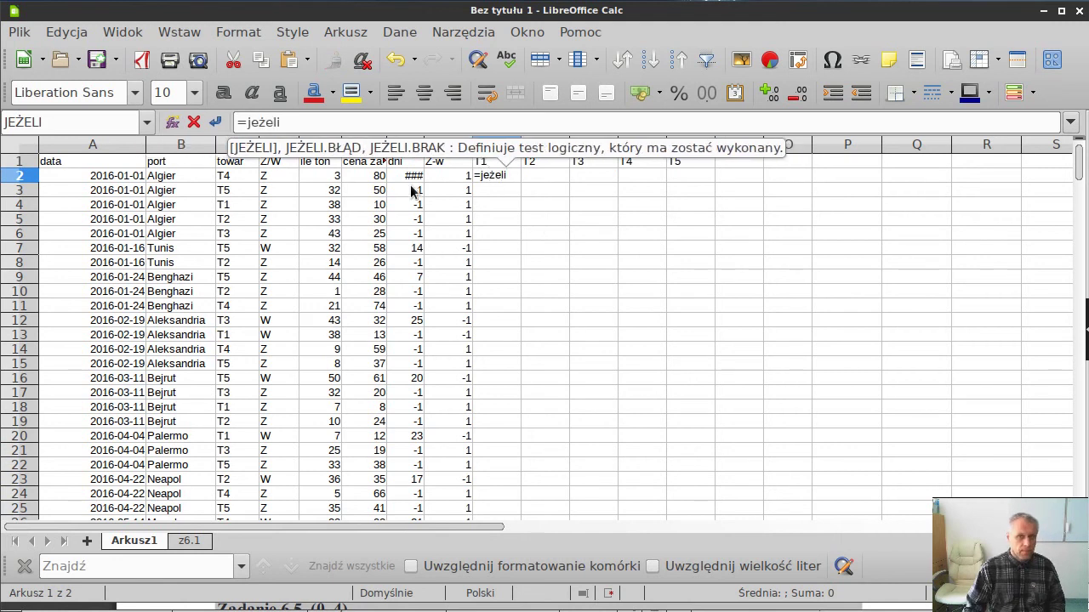
left_click(229, 174)
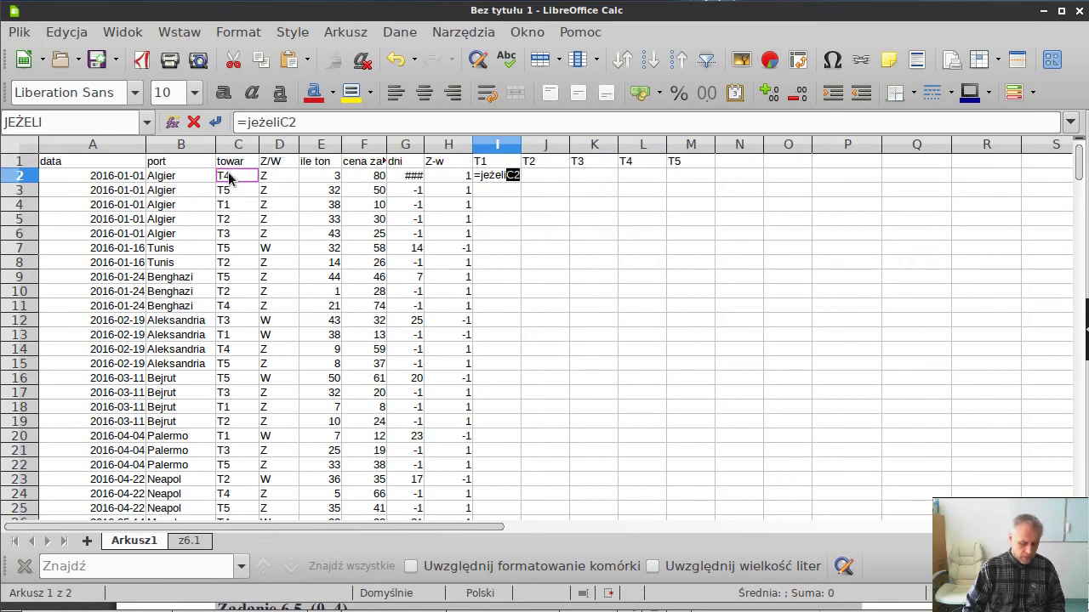
key("BackSpace")
key("BackSpace")
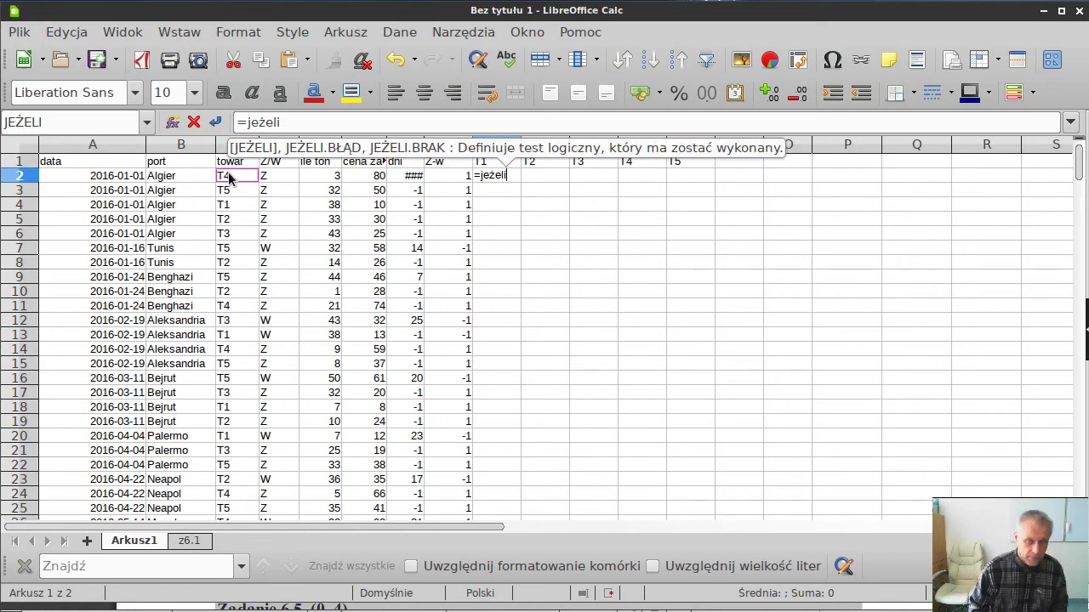
type("(")
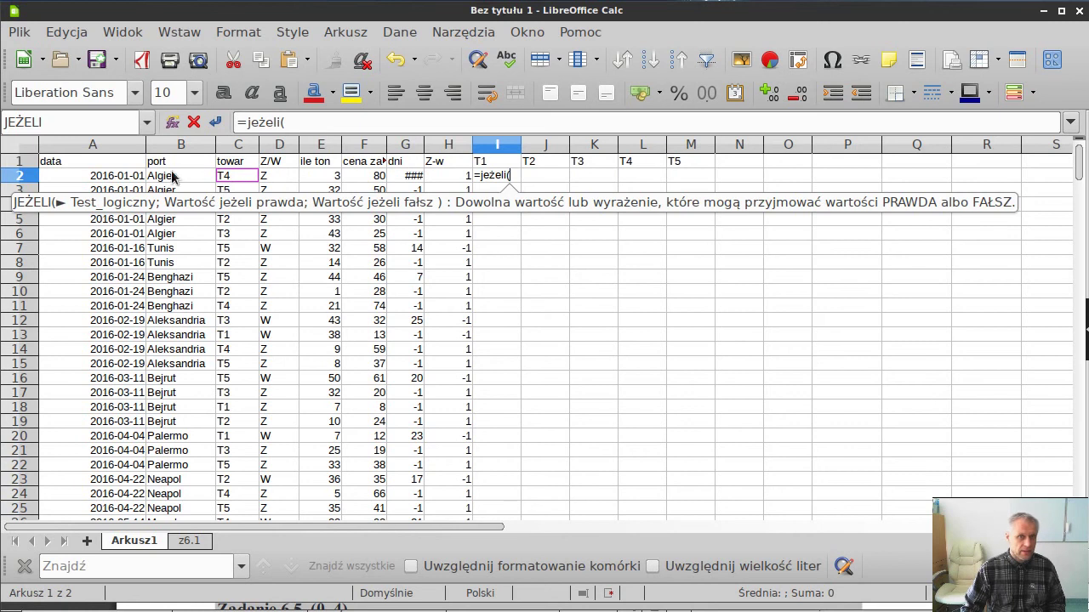
left_click(245, 176)
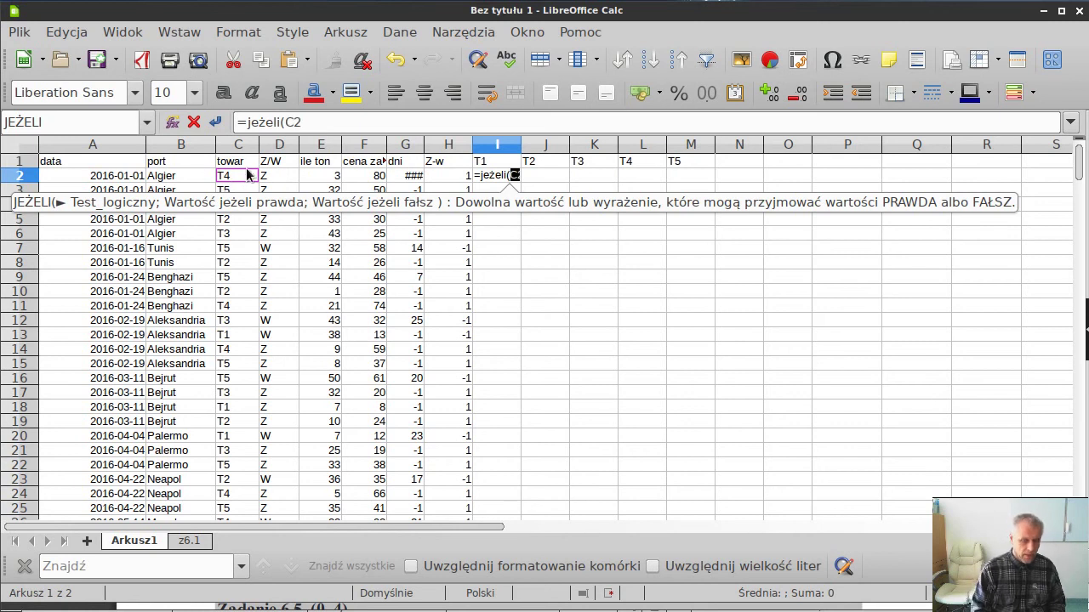
type("<")
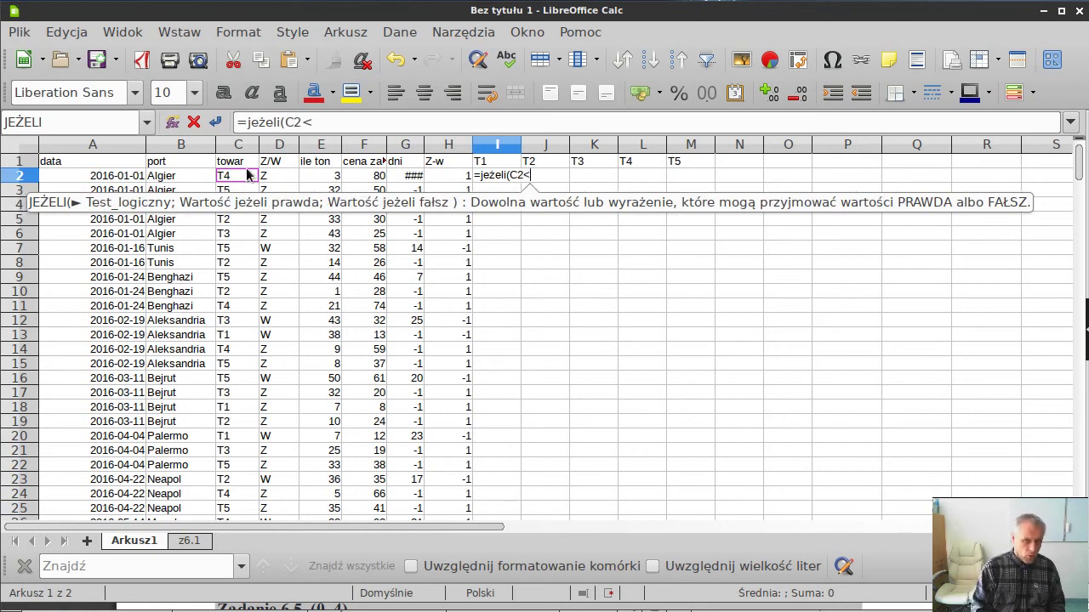
type(">")
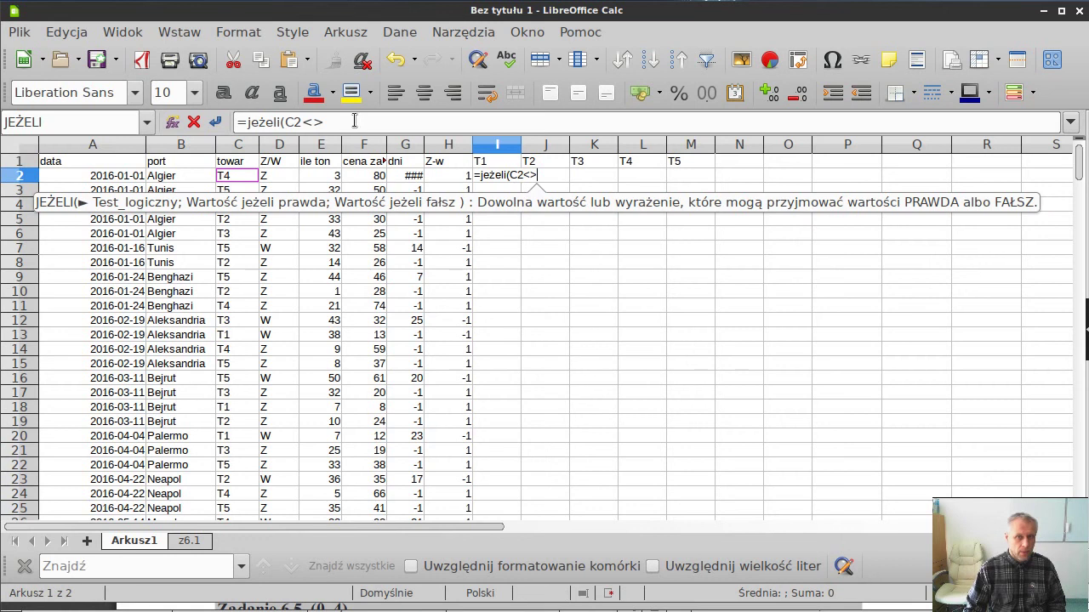
left_click(502, 160)
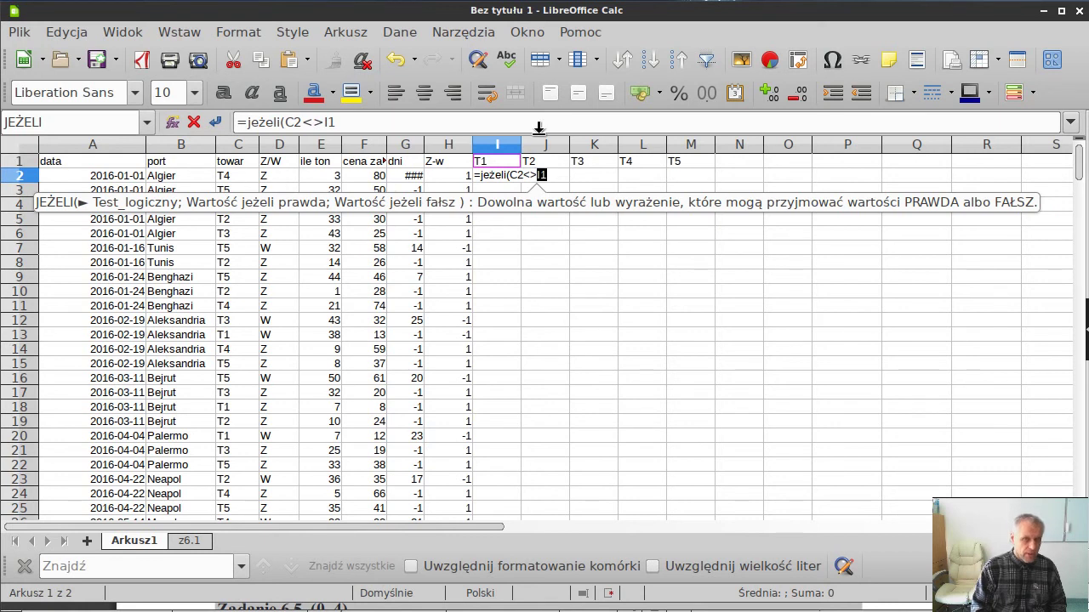
type(";")
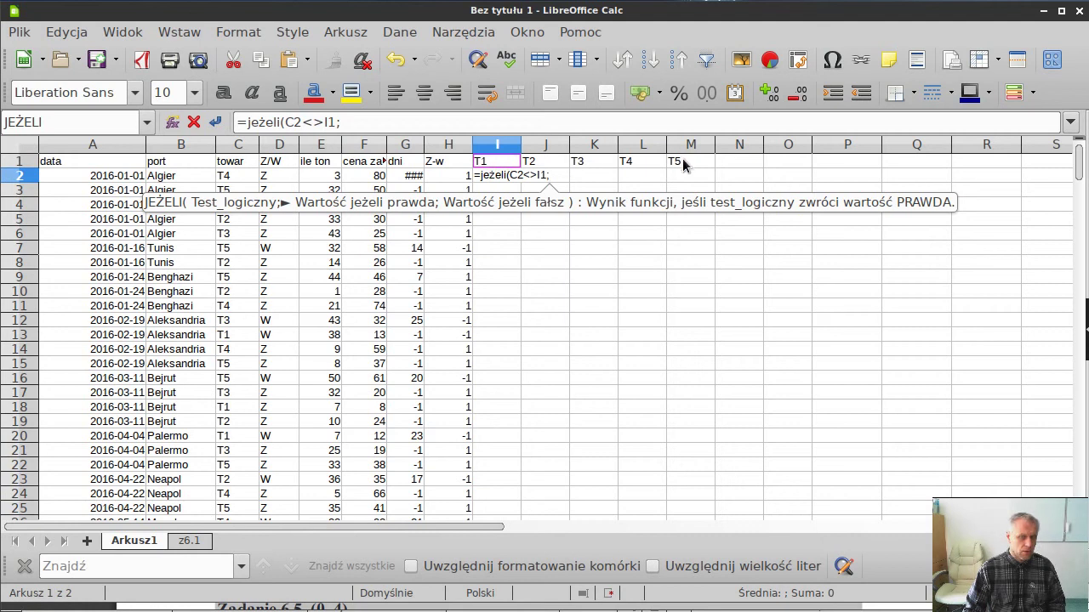
left_click(494, 163)
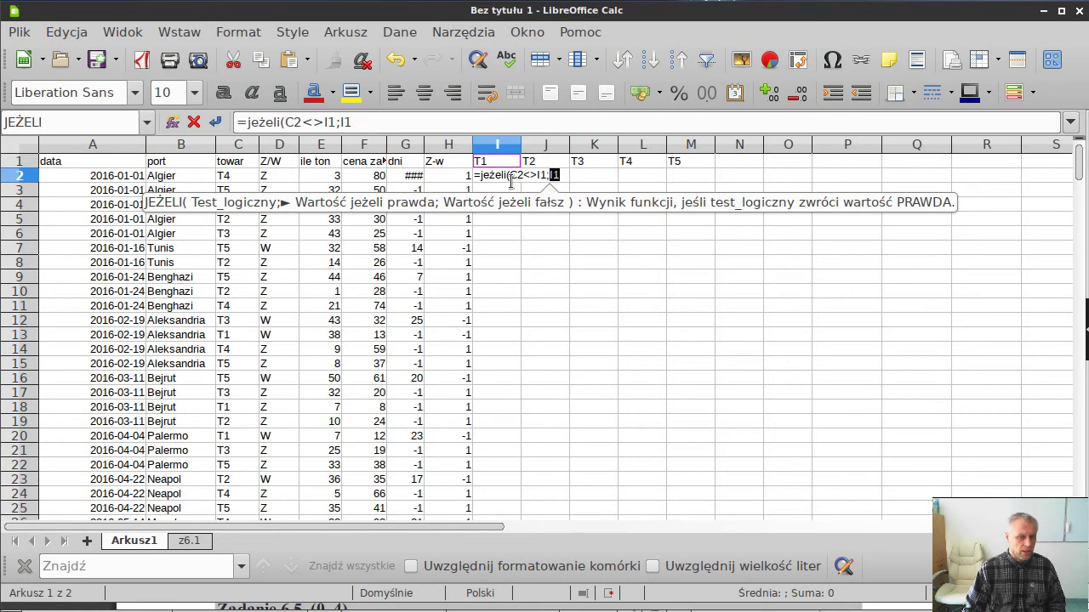
type(";")
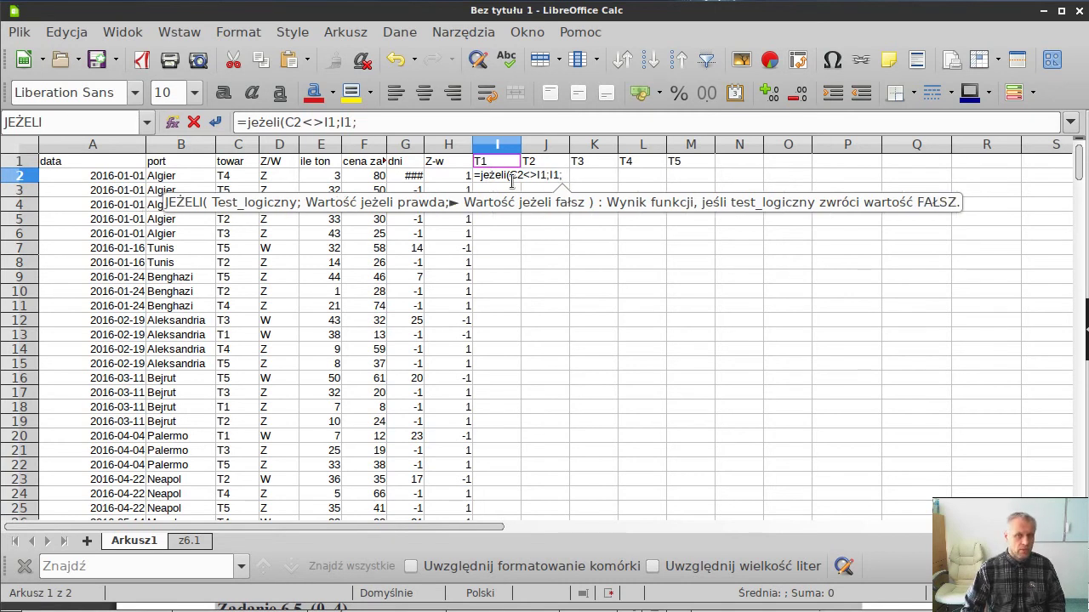
key("BackSpace")
key("BackSpace")
key("BackSpace")
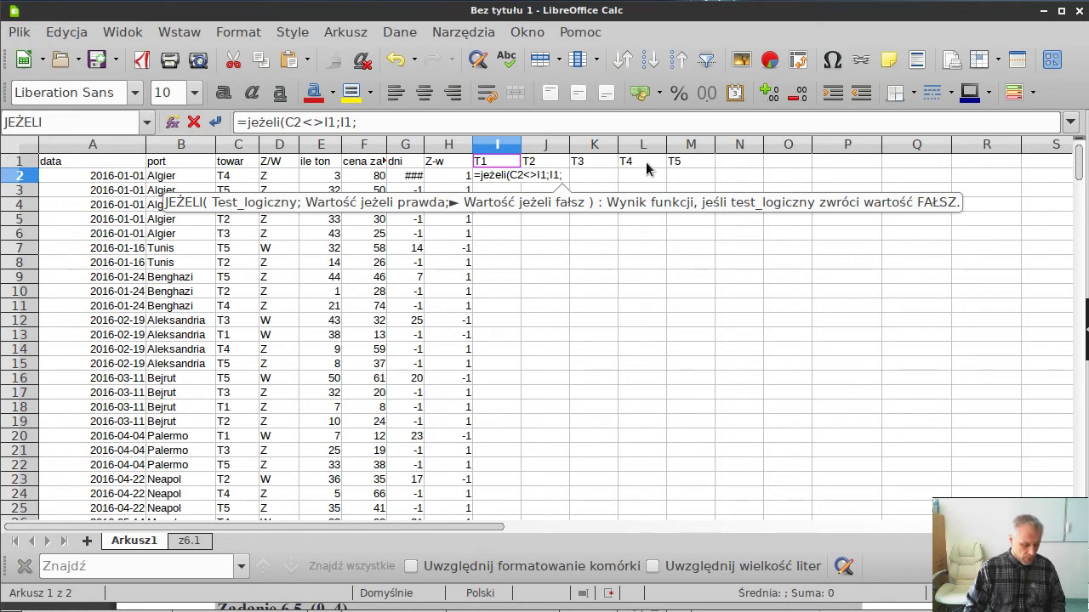
Complete the I2 formula with suma(I1;E2*H2) to add the signed tonnage
type("suma")
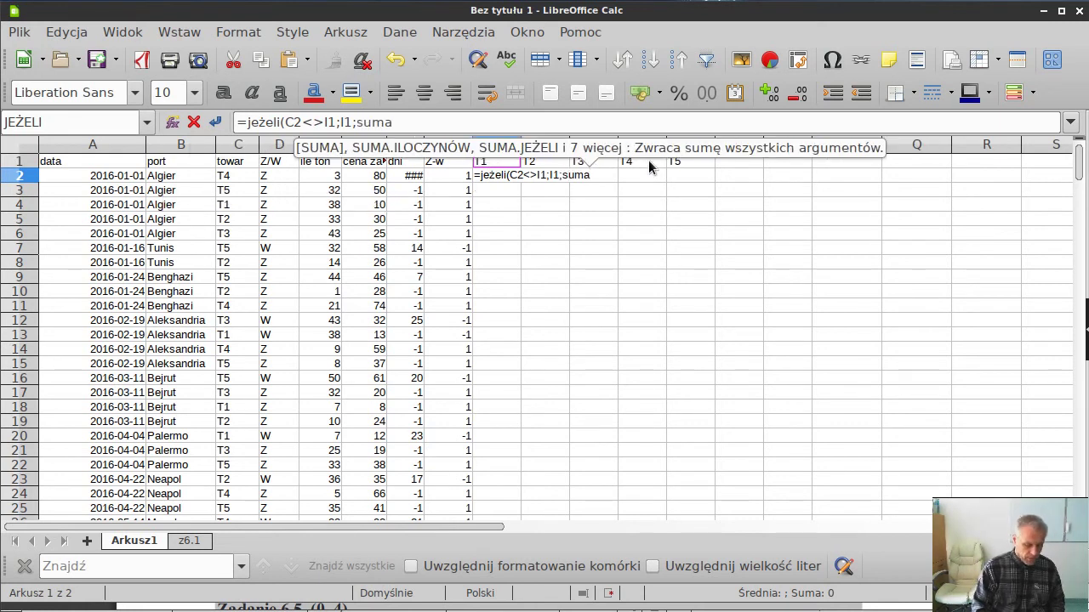
type("(")
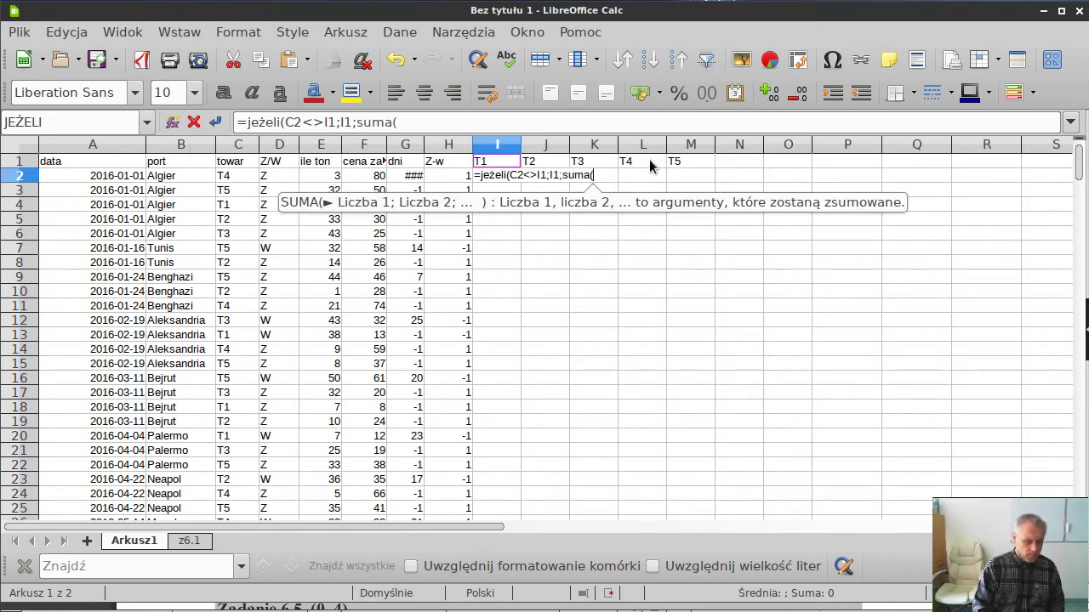
type("i1")
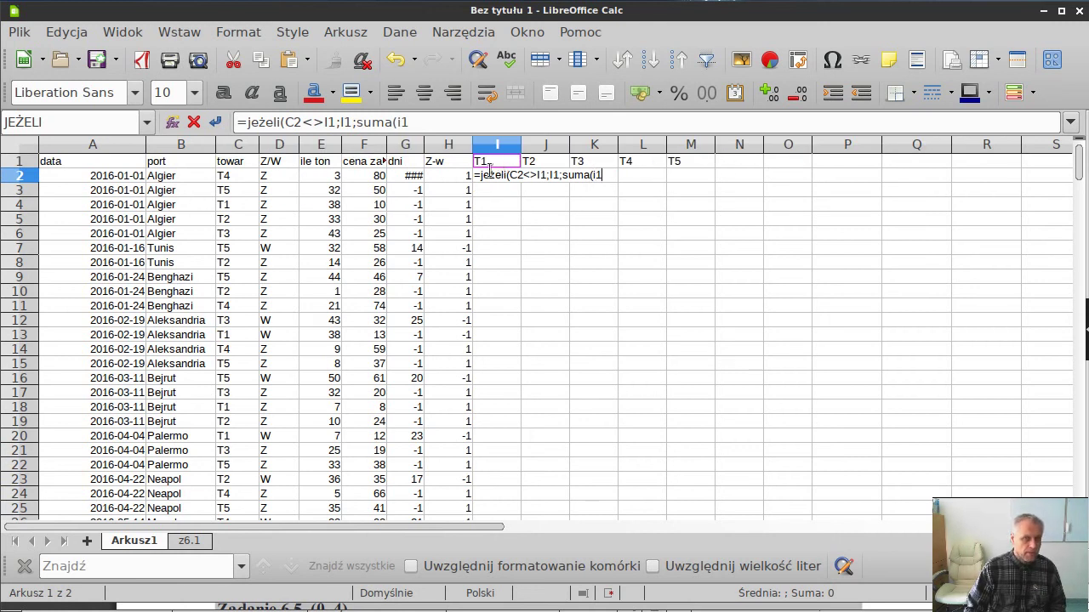
type(";")
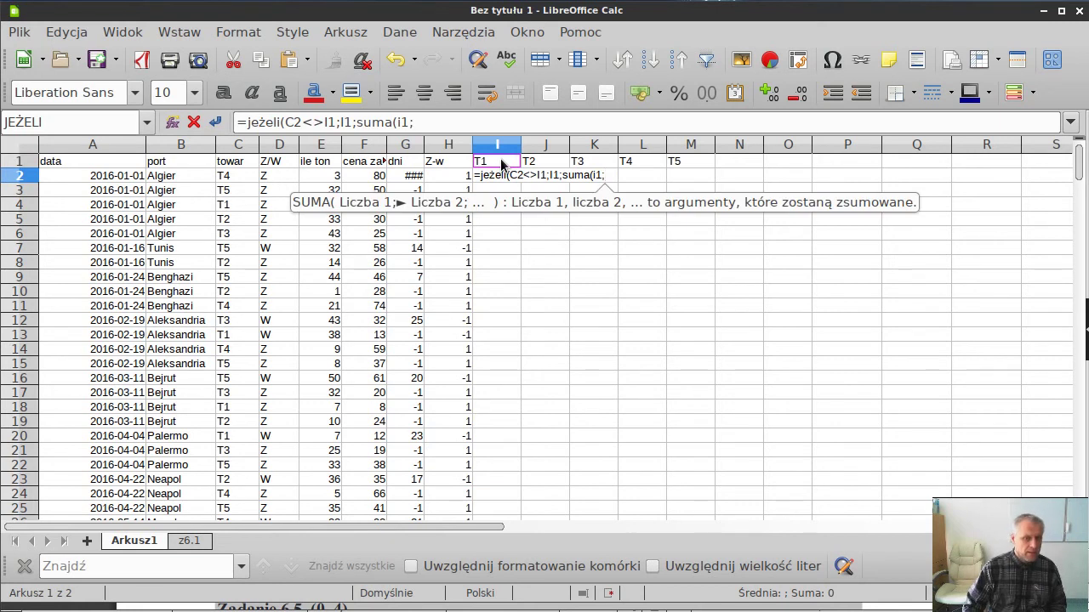
left_click(332, 177)
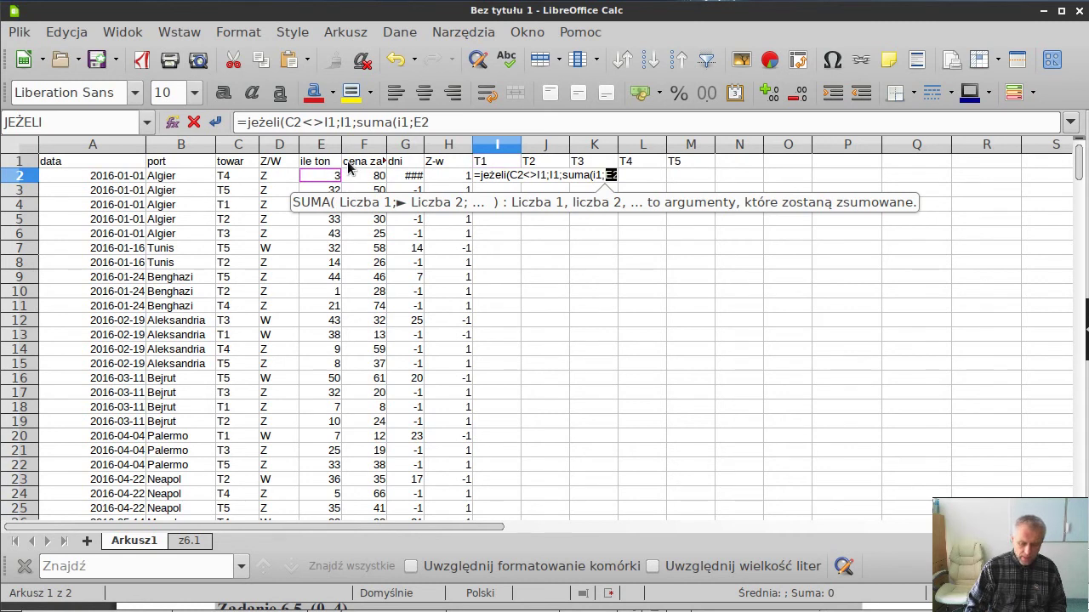
type("*")
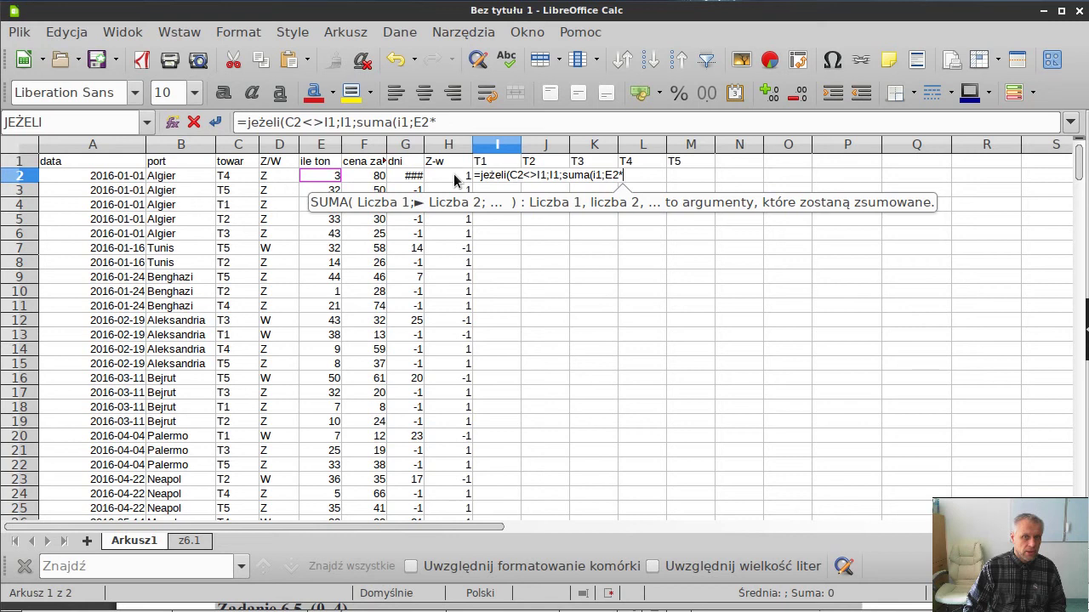
left_click(454, 175)
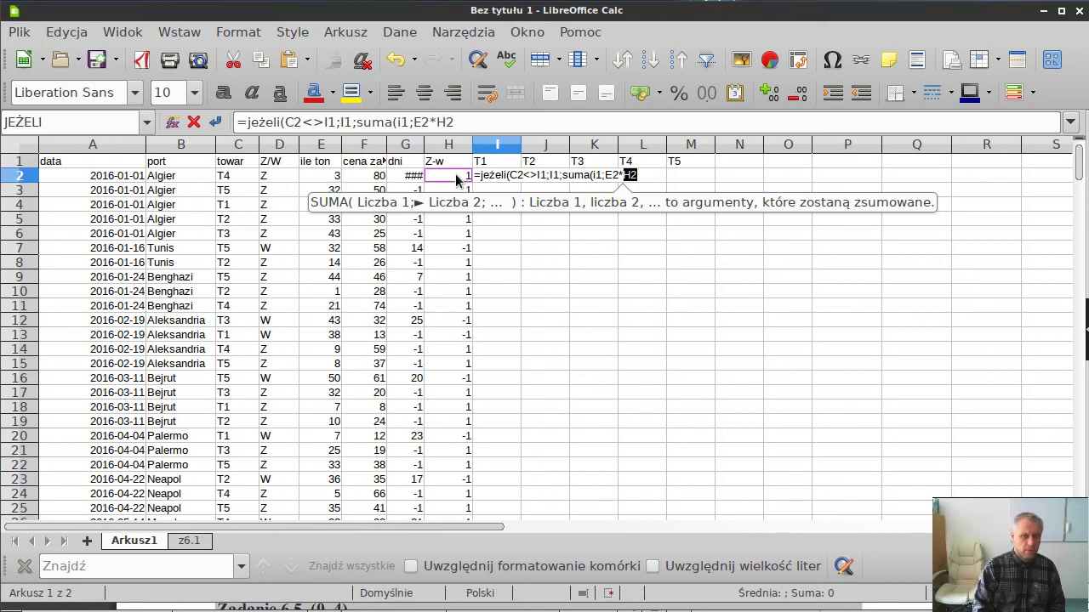
type(")")
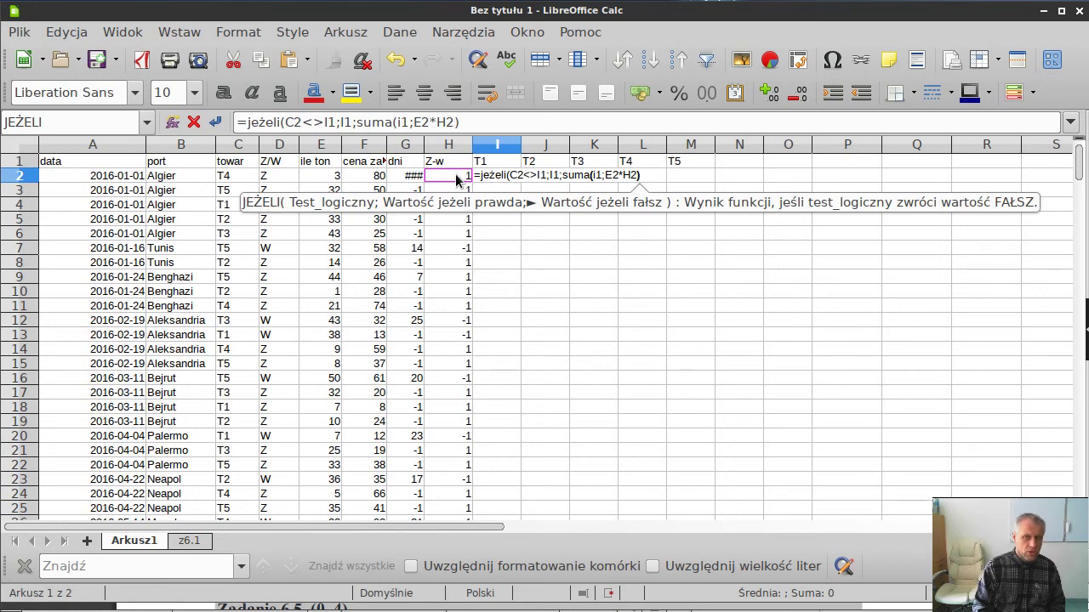
type(")")
key("Return")
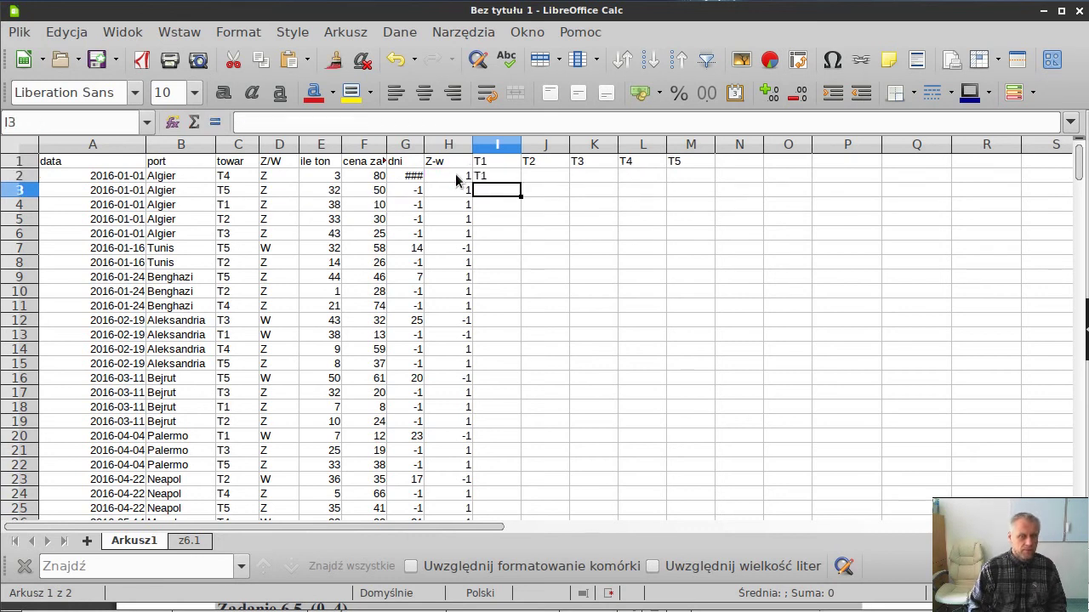
Reopen the formula in I2 for editing
key("Up")
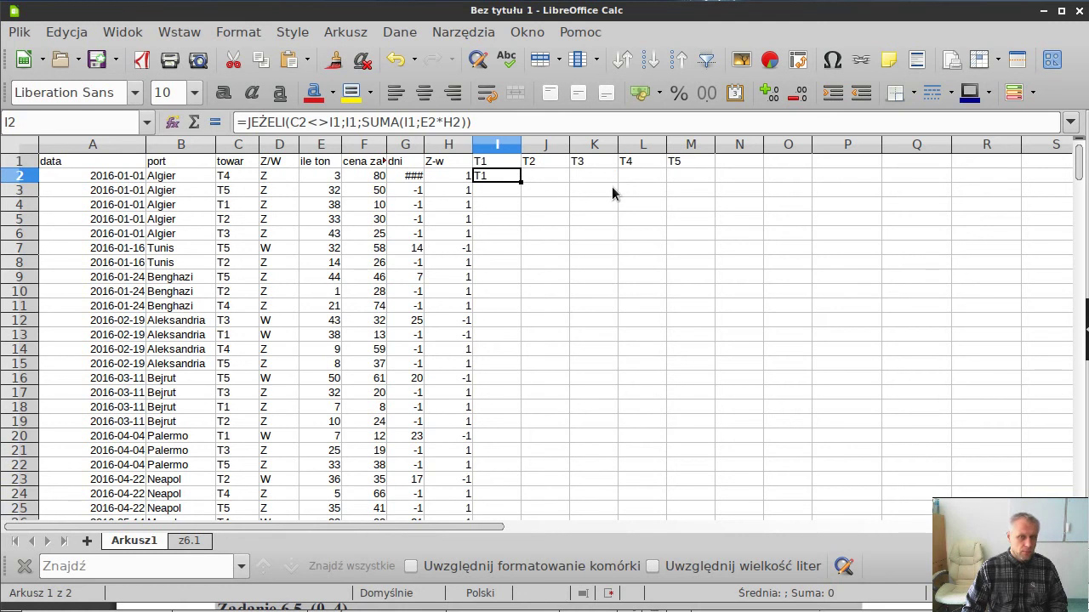
key("F2")
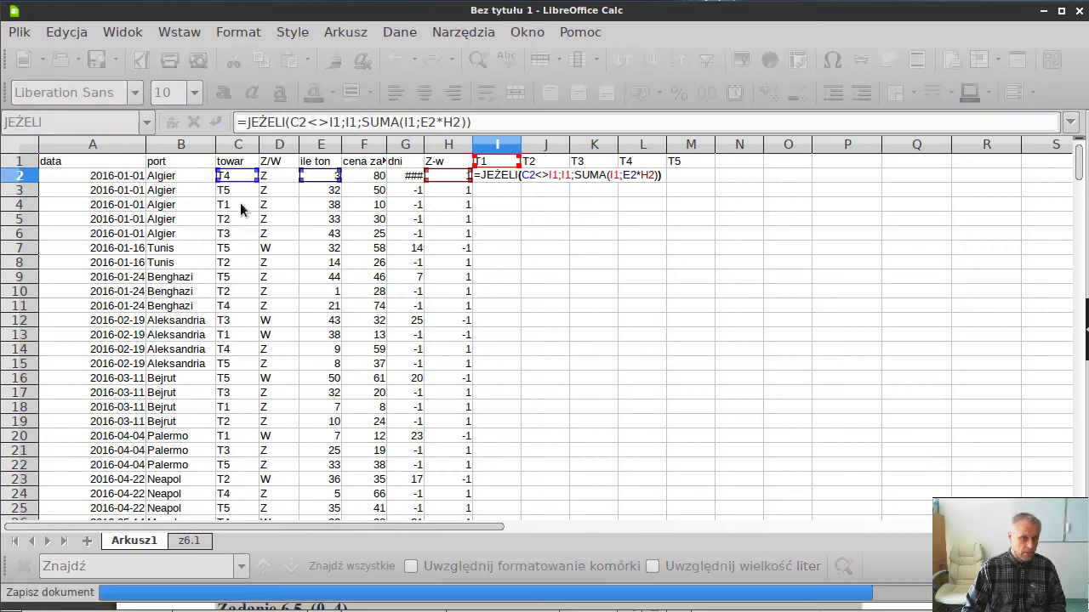
Anchor the comparison references in I2 as $C2 and I$1
left_click(524, 175)
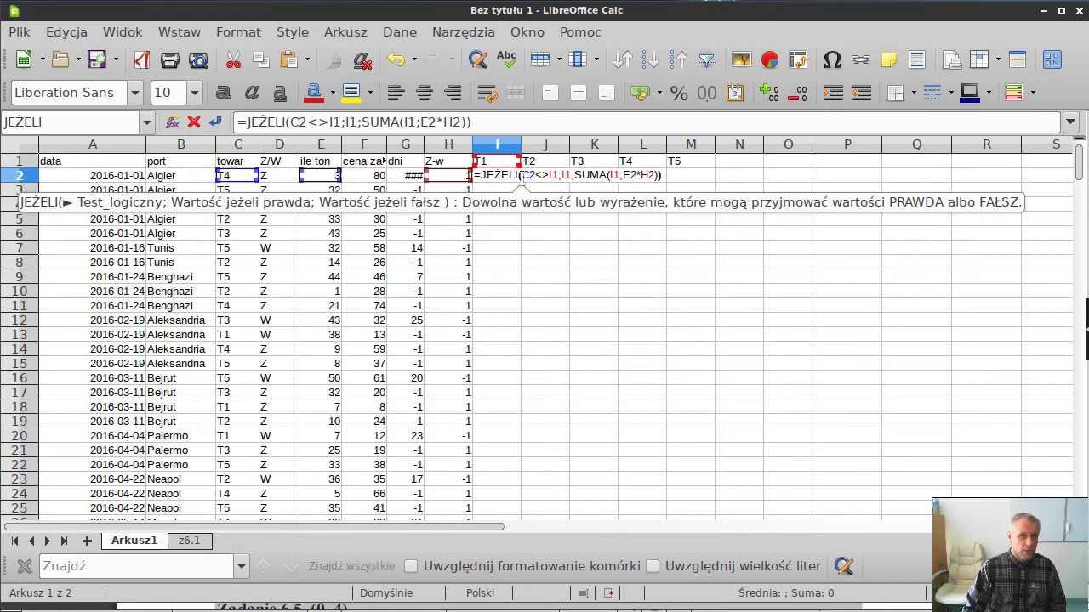
type("$")
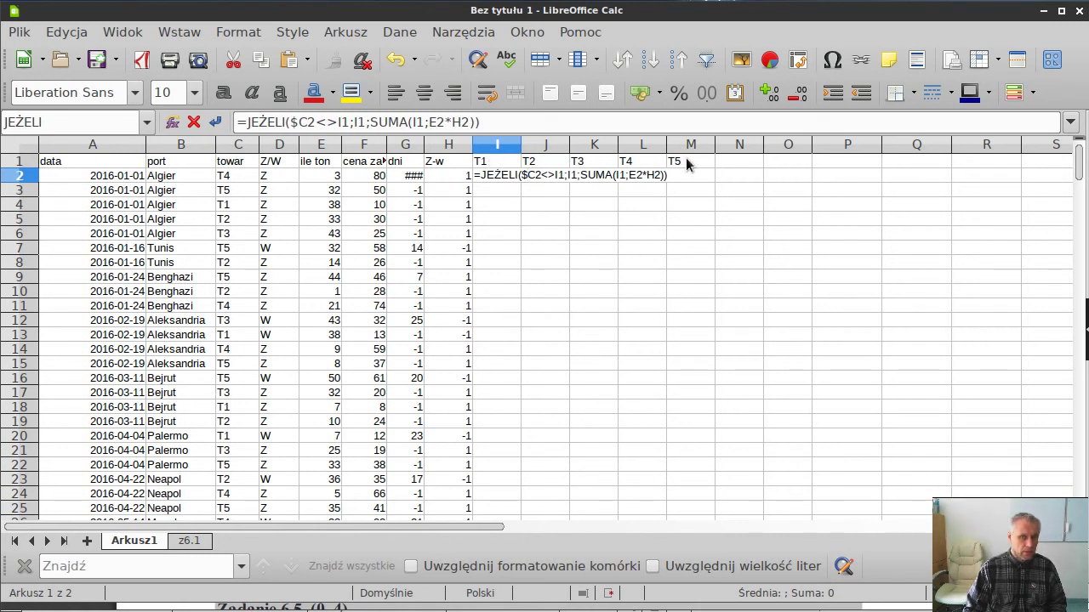
left_click(603, 182)
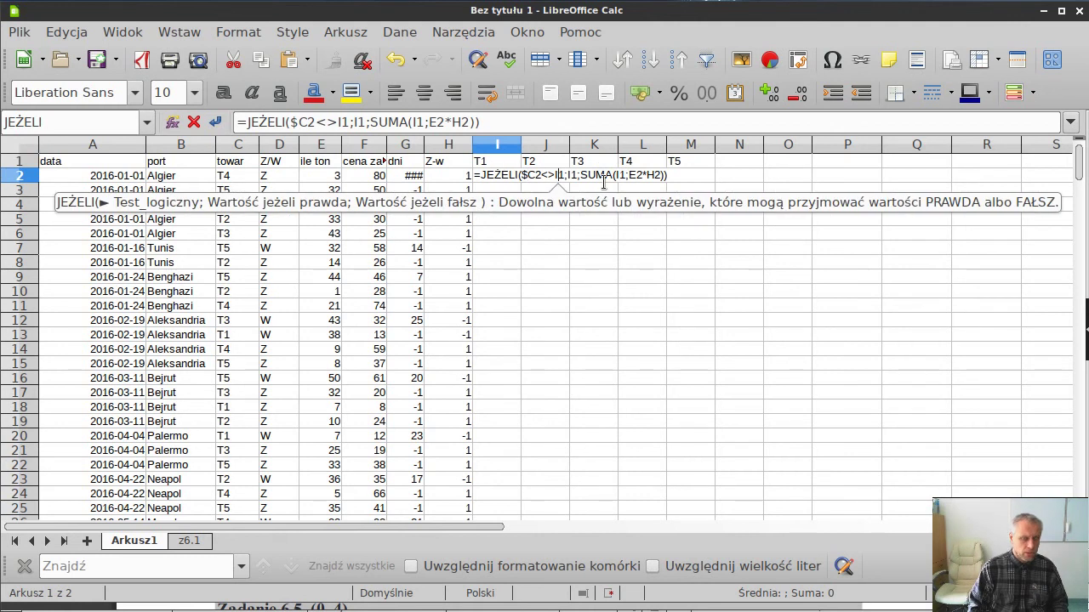
type("$")
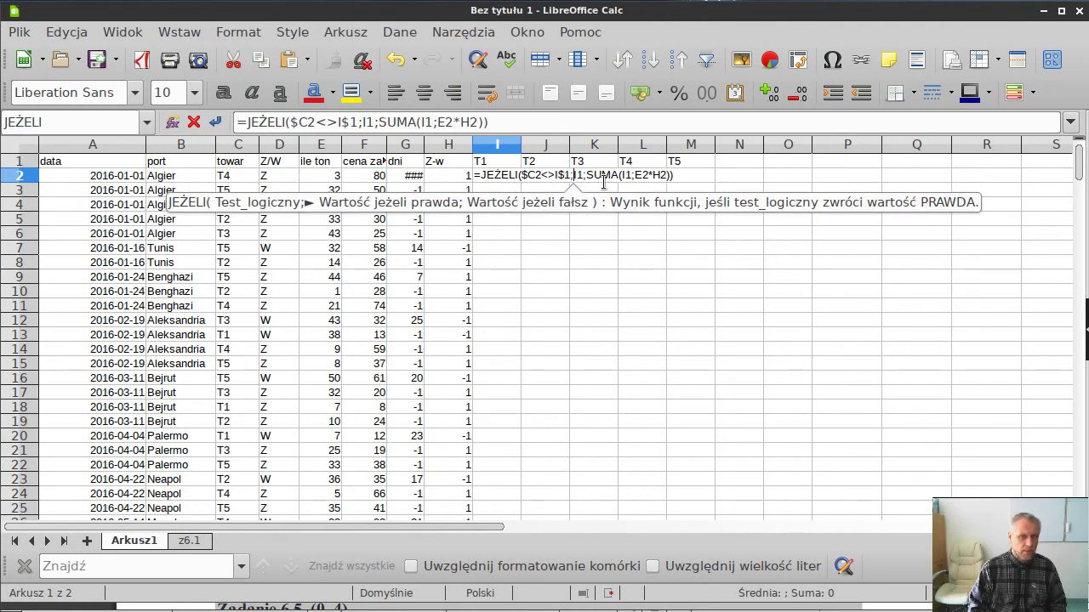
key("Right")
key("Right")
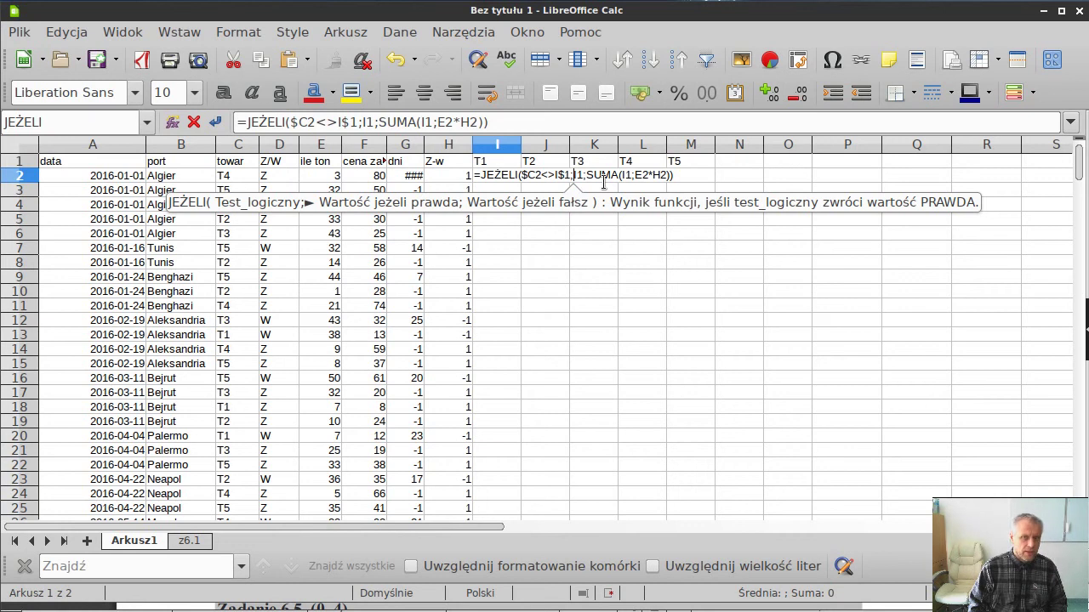
key("Right")
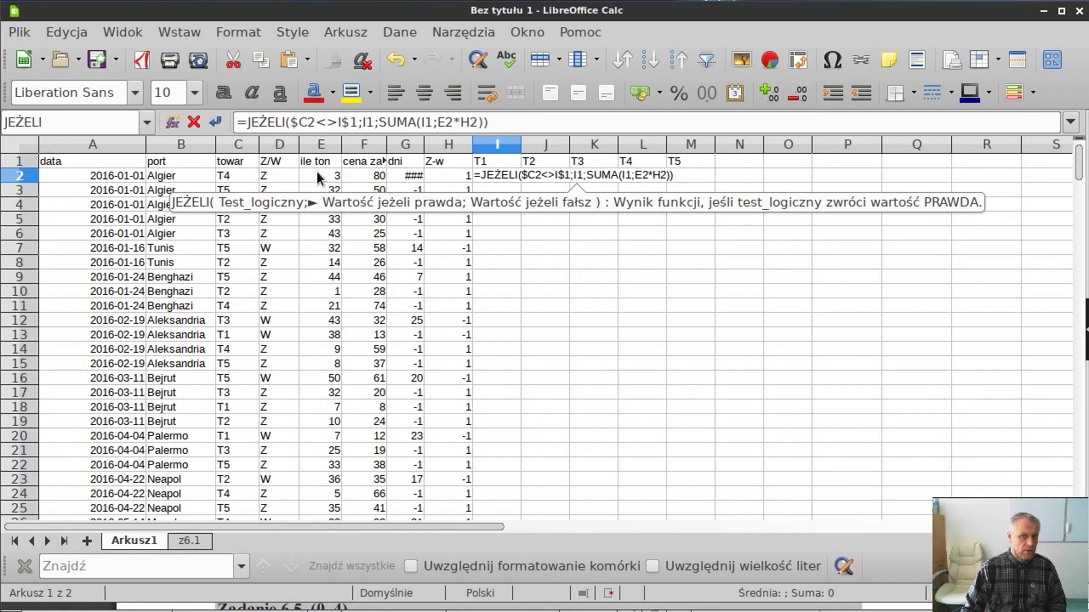
Anchor the SUMA references as $E2 and $H2 and confirm the I2 formula
left_click(664, 176)
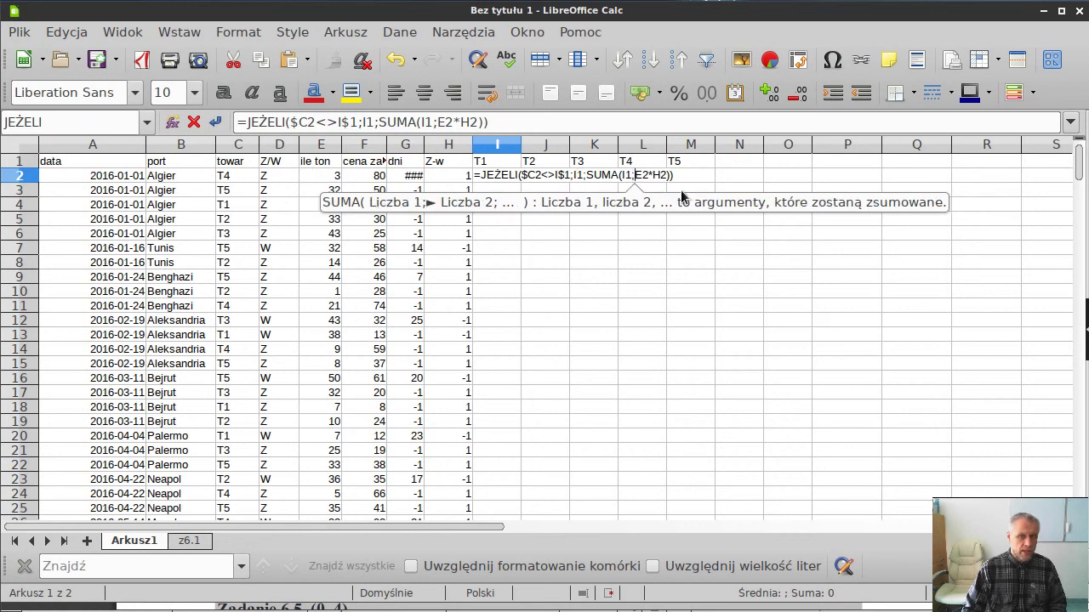
left_click(652, 175)
type("$")
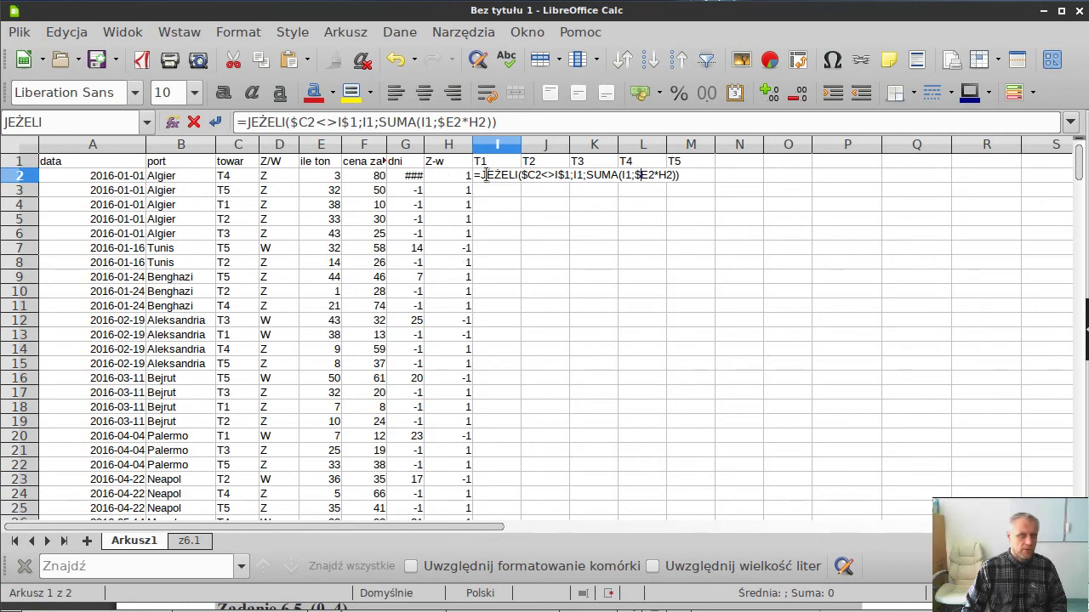
left_click(658, 175)
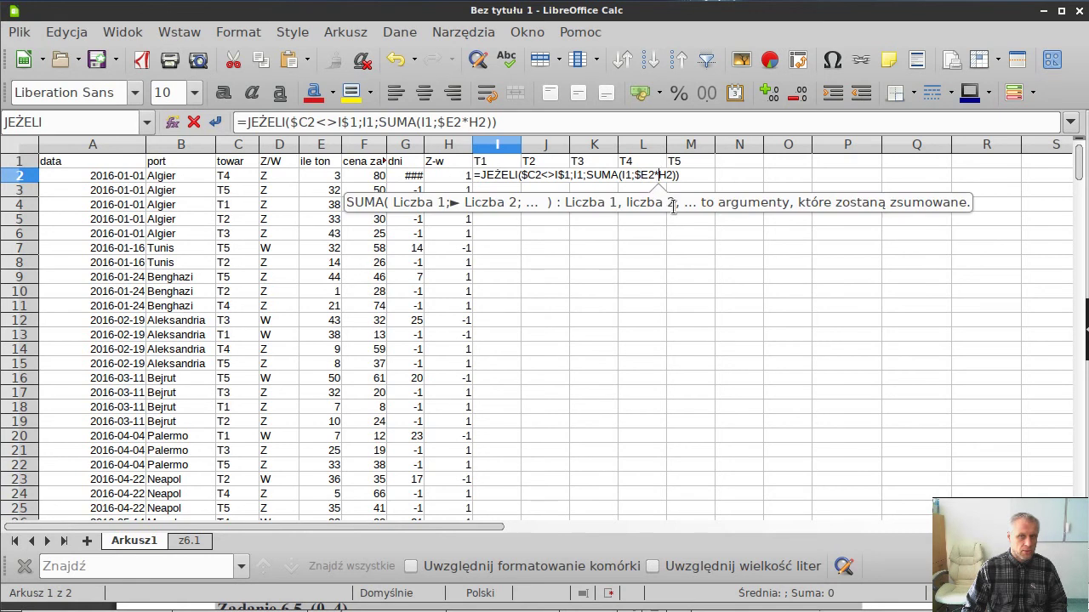
type("$")
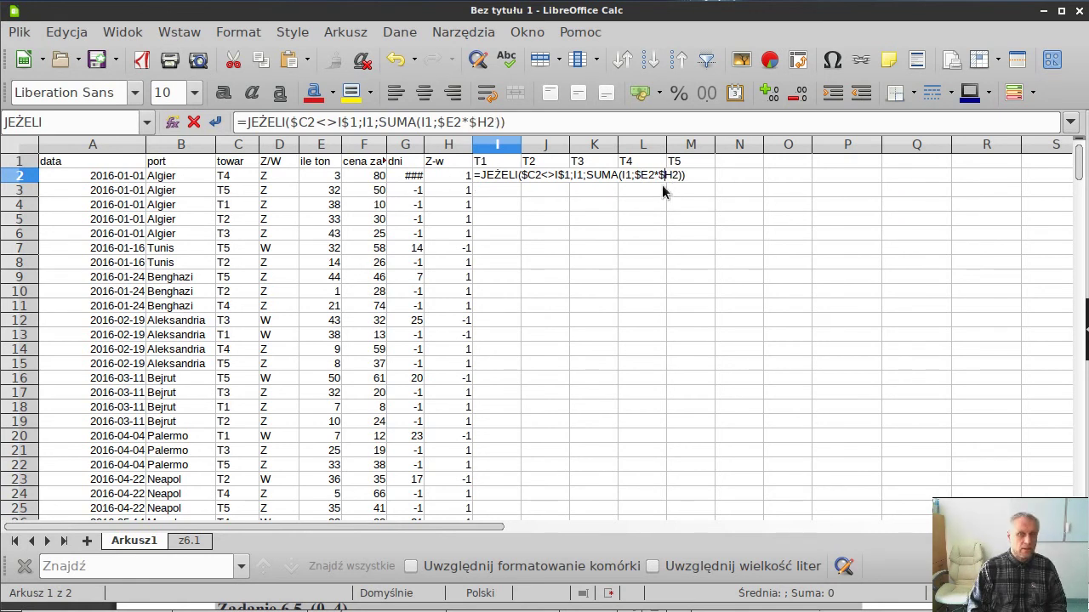
key("Return")
key("Up")
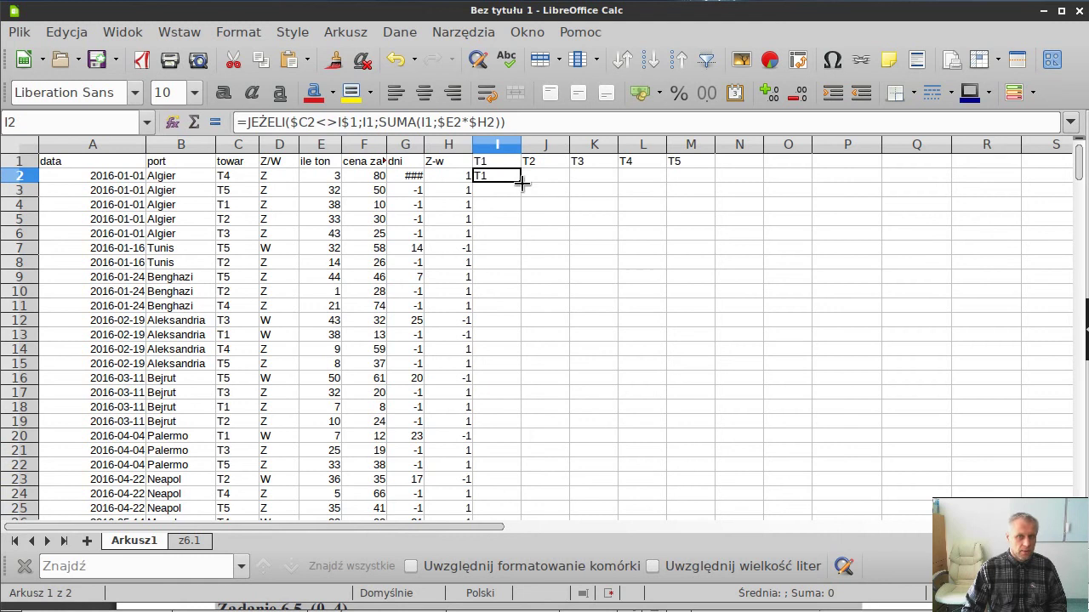
Copy the I2 formula across to M2, then down to row 203
left_click_drag(522, 182, 697, 191)
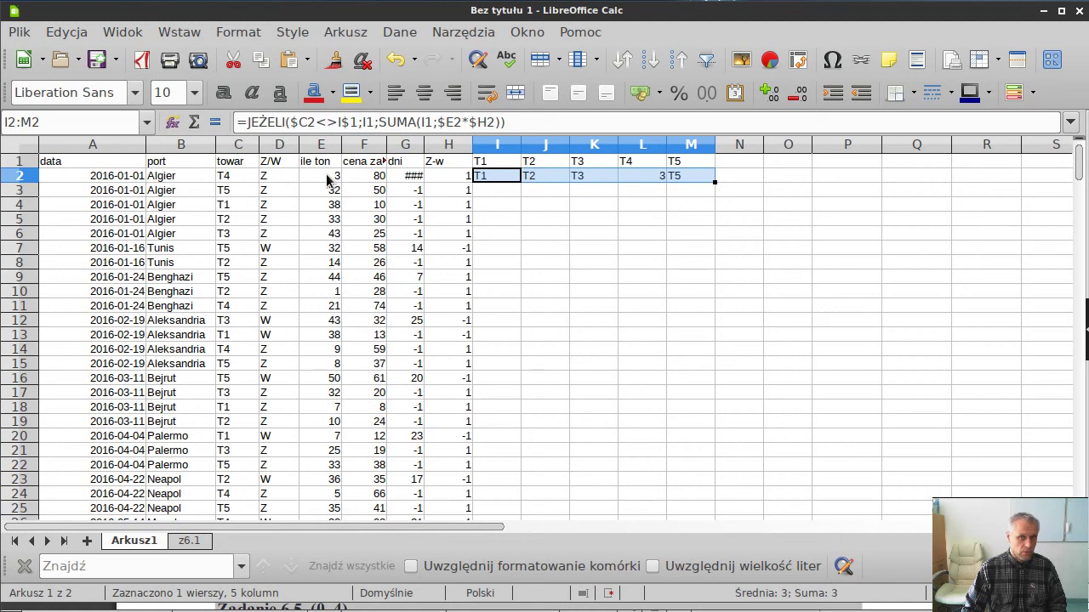
double_click(714, 179)
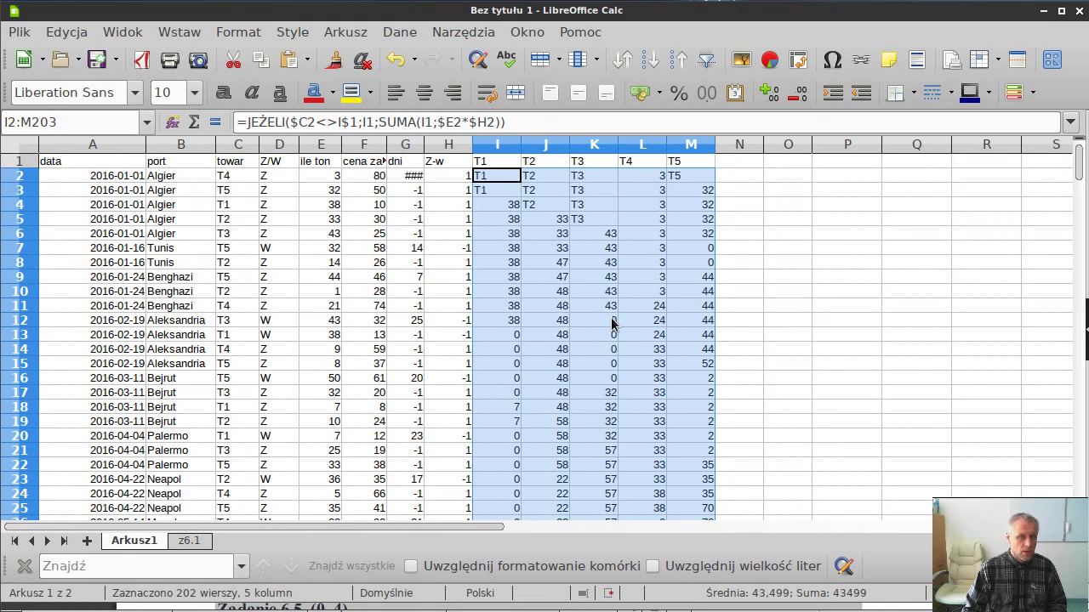
left_click(330, 320)
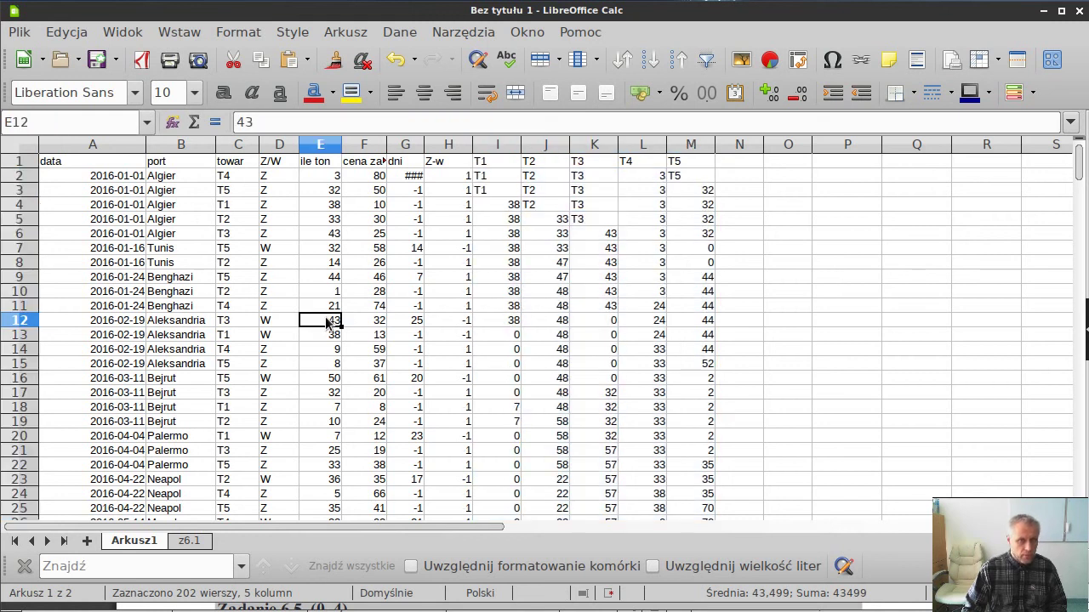
Check the cargo types in C17 and C21, D21's Z/W entry, and the K21 and K8 formulas, then view the PDF
left_click(237, 391)
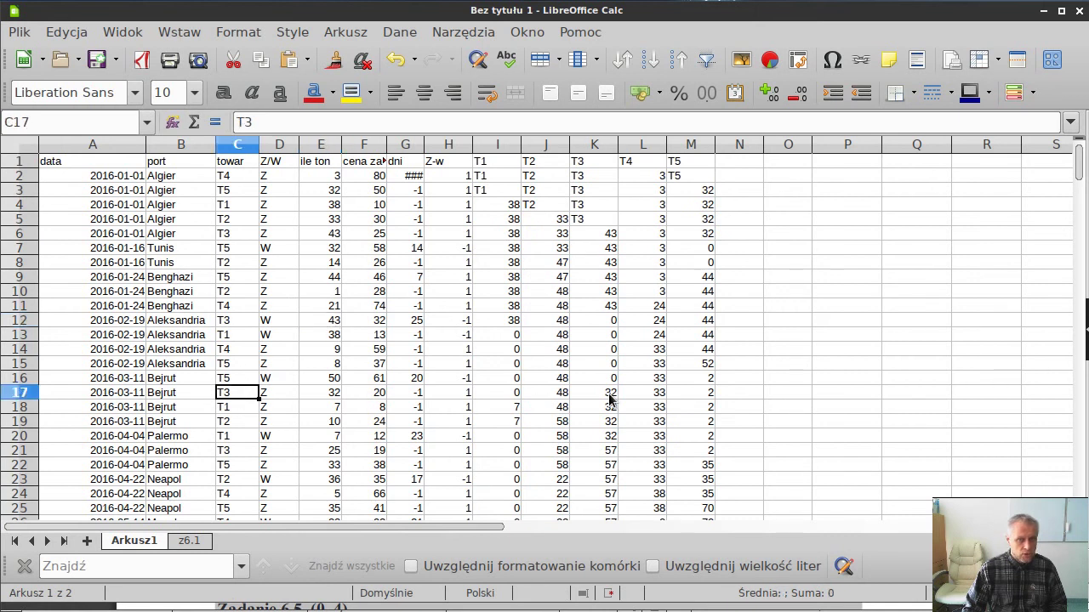
left_click(238, 453)
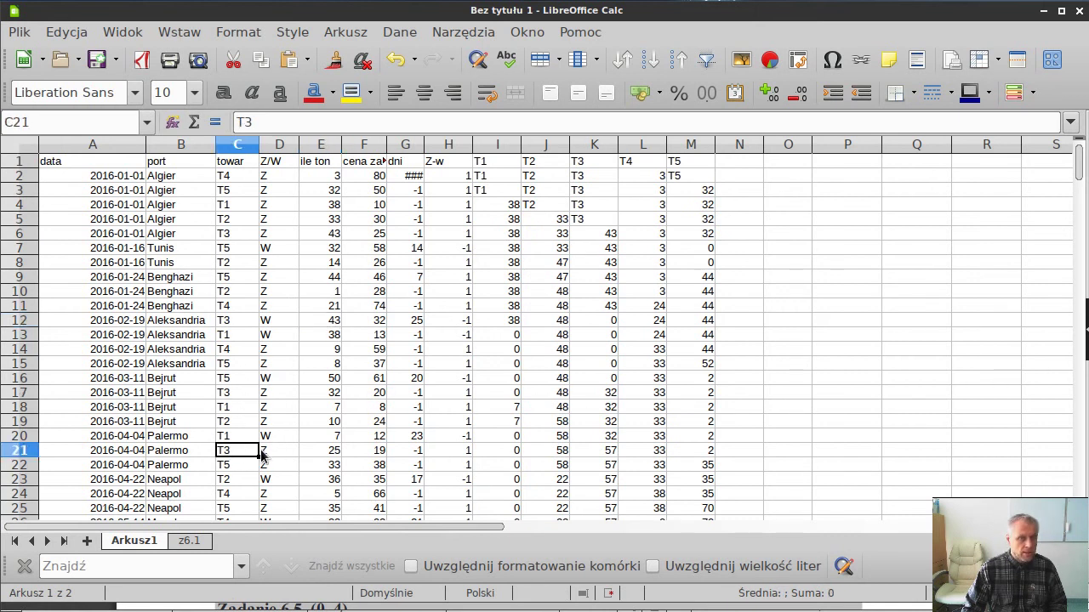
key("Right")
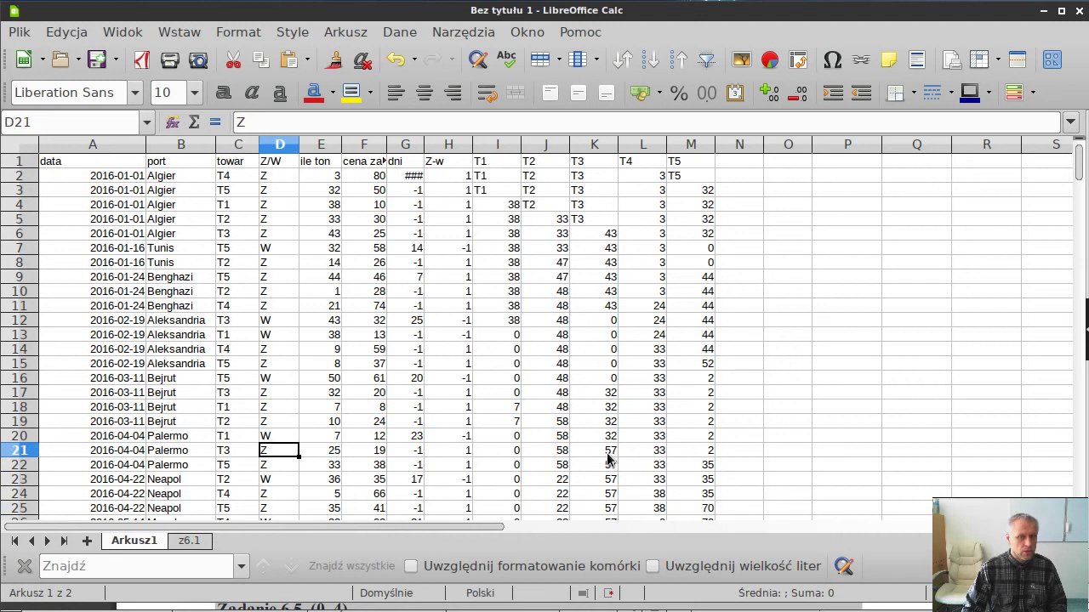
left_click(607, 452)
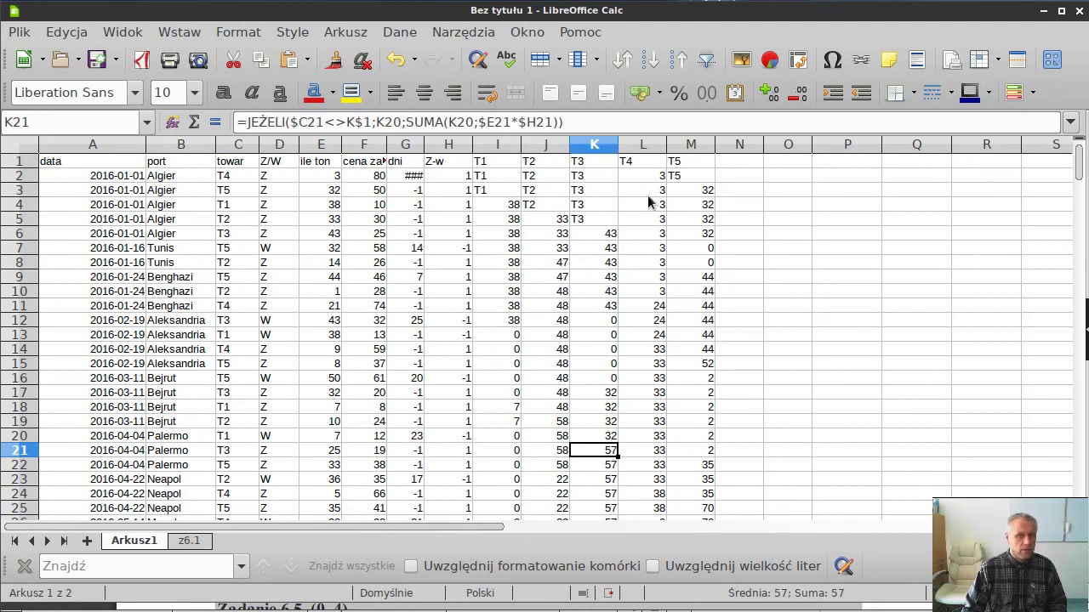
left_click(590, 262)
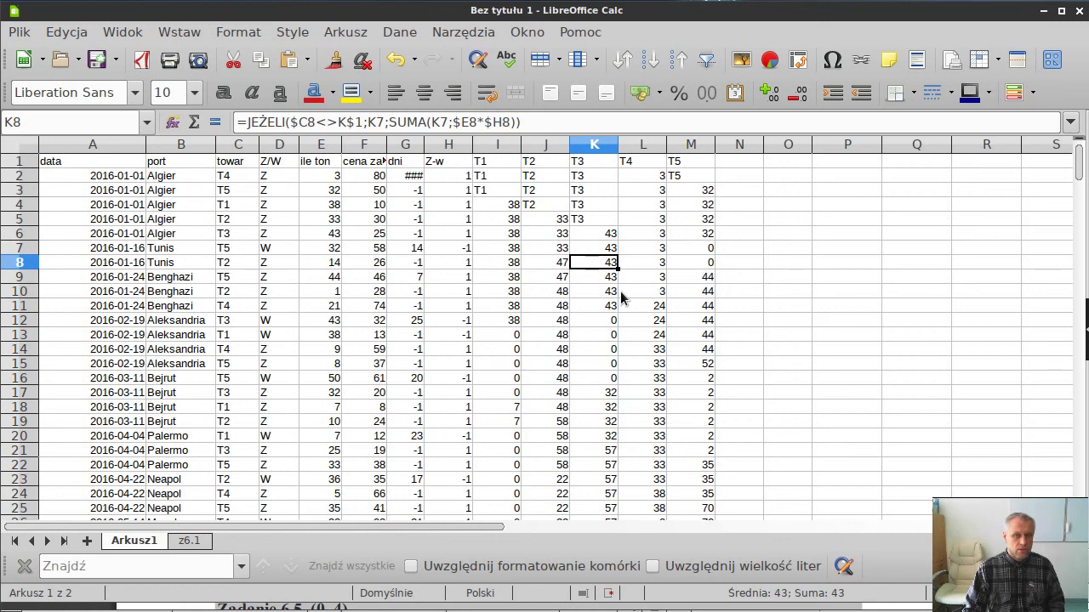
key("alt+Tab")
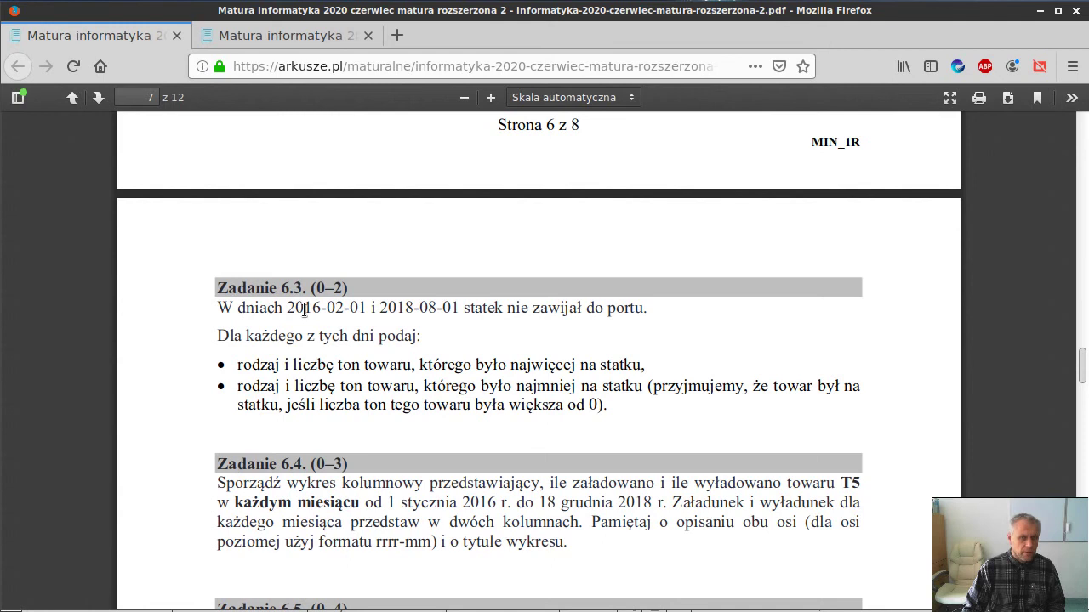
Read the task 6.3 dates 2016-02-01 and 2018-08-01, then return to statek.ods
left_click_drag(292, 307, 462, 305)
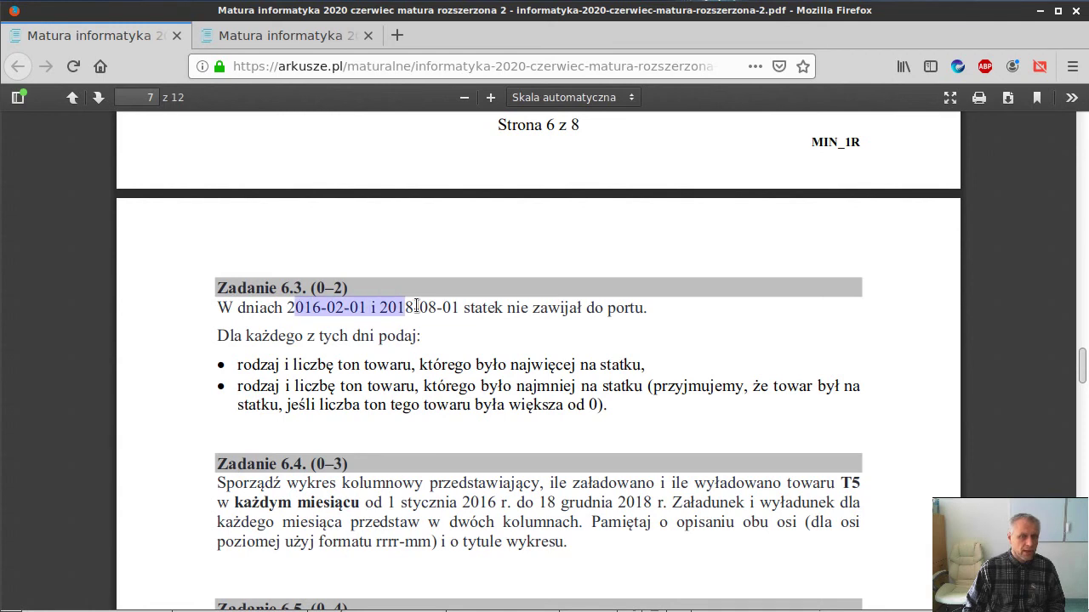
left_click(458, 304)
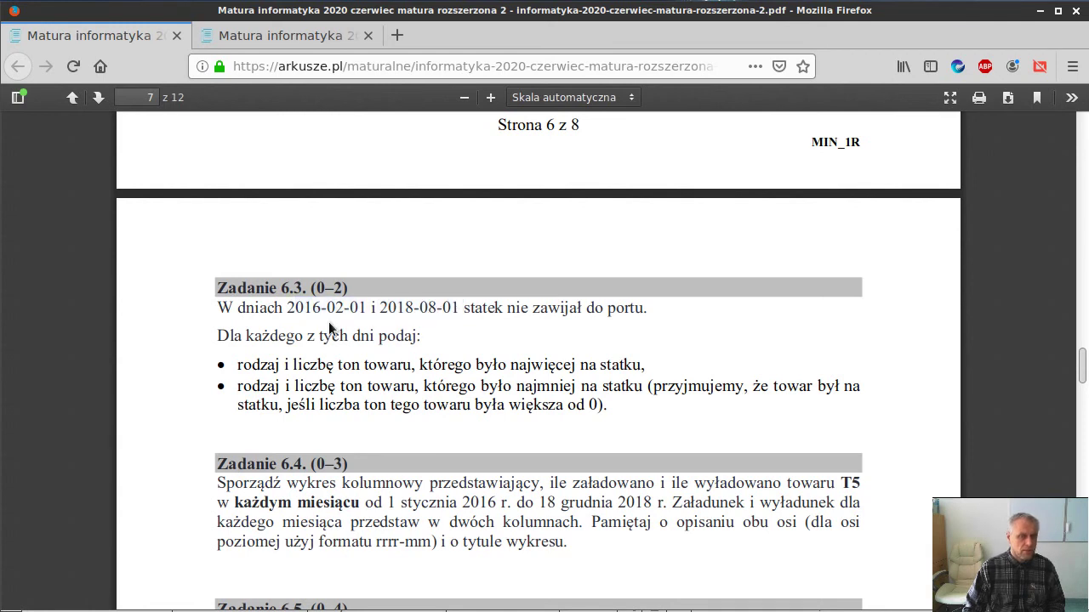
key("alt+Tab")
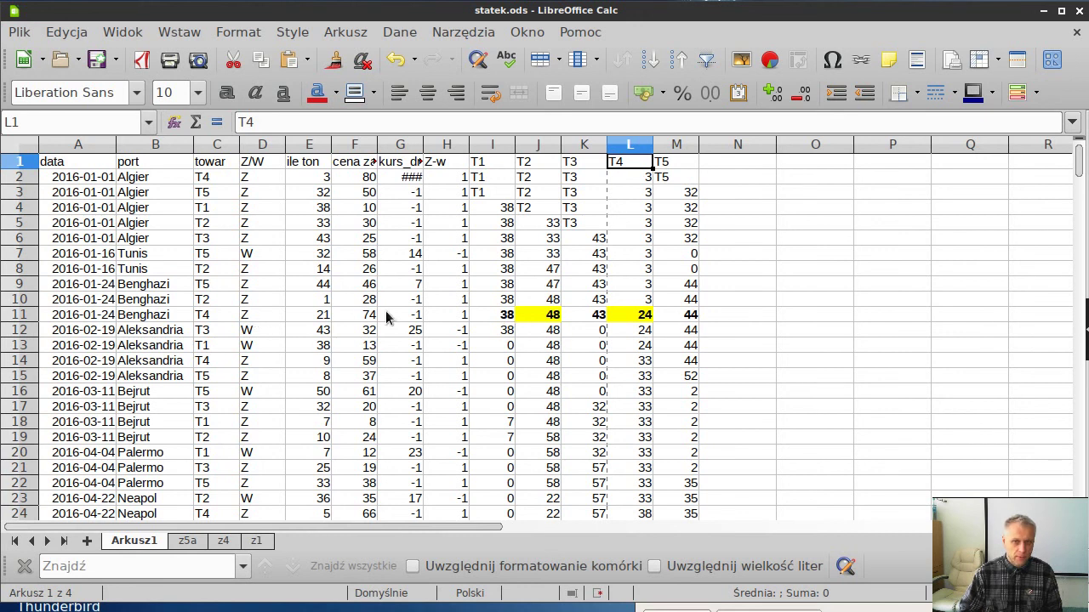
Check the J11 and L11 balance formulas down to I173, then view task 6.4 in the PDF
left_click(552, 319)
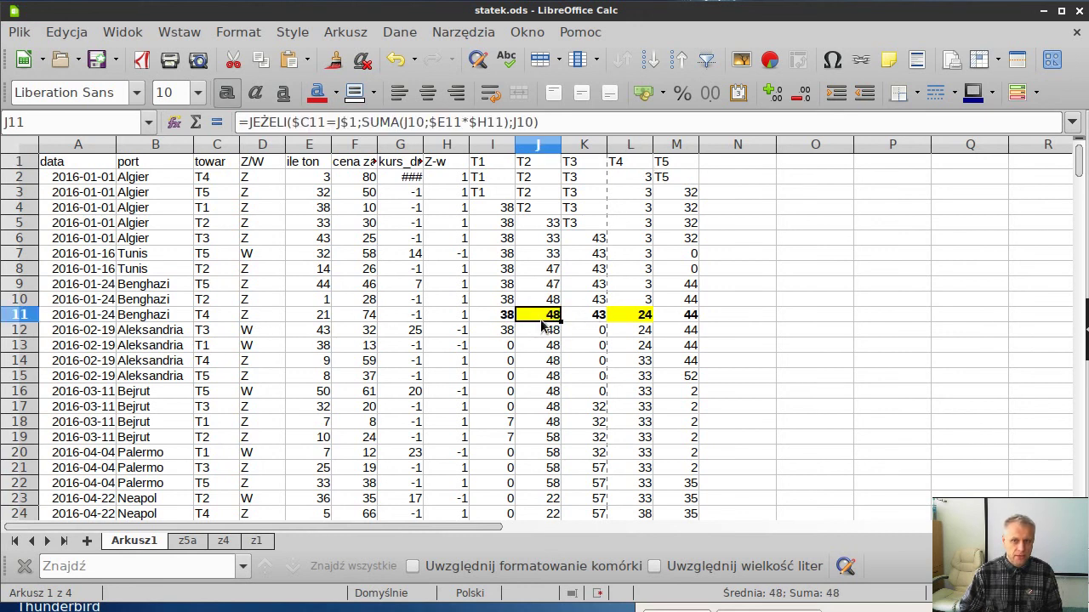
left_click(625, 316)
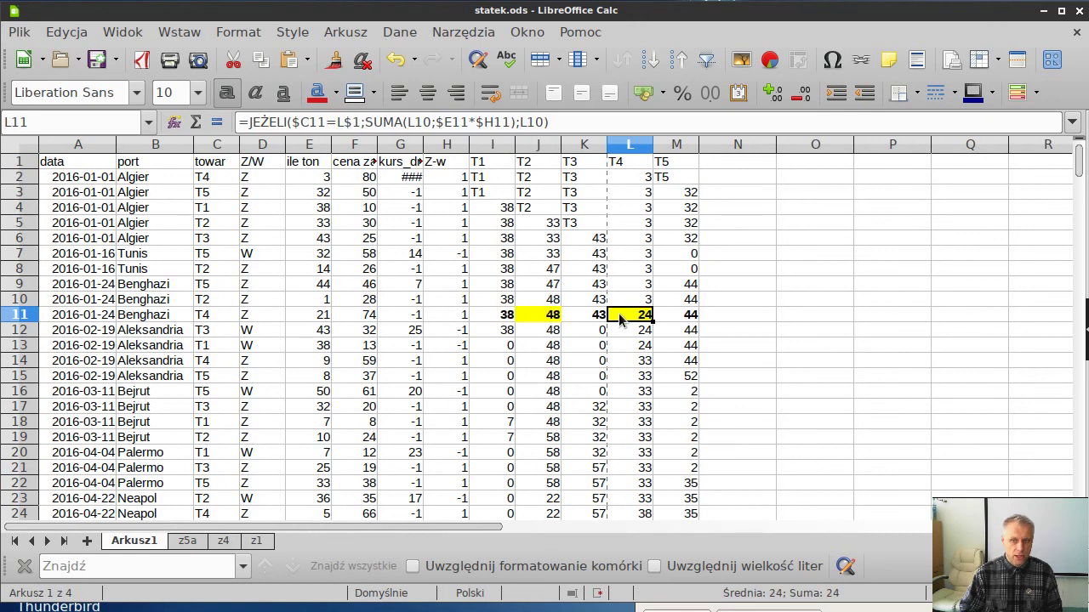
key("Page_Down")
key("Page_Down")
key("Page_Down")
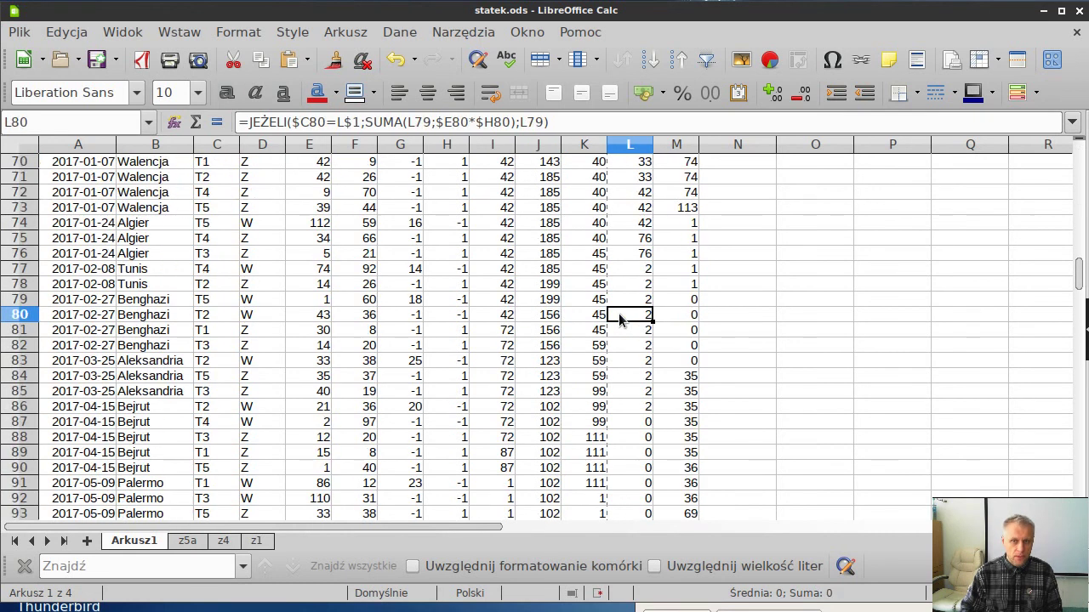
key("Page_Down")
key("Page_Down")
key("Page_Down")
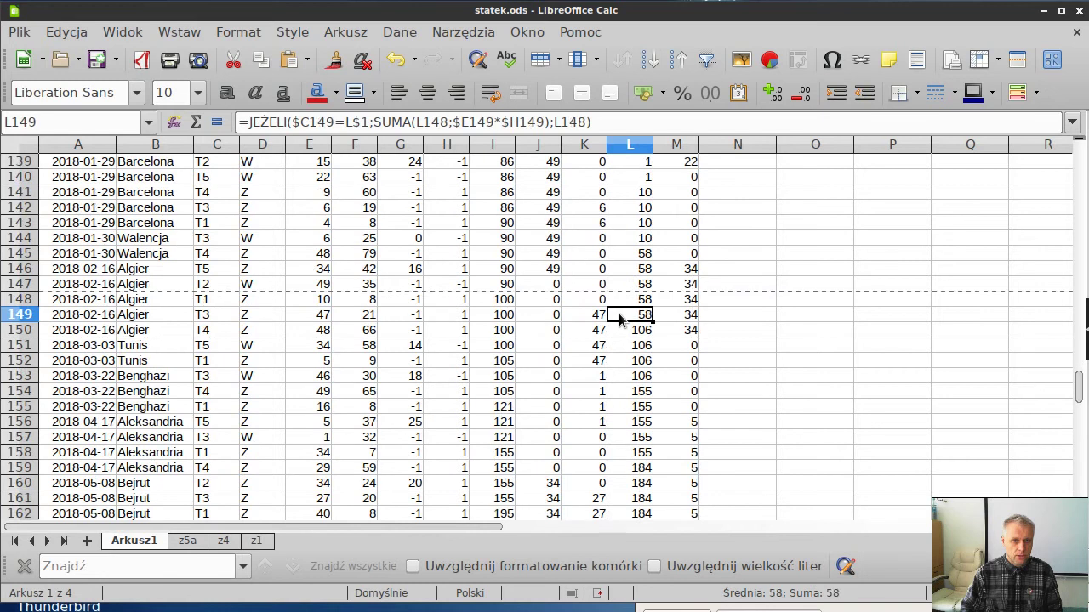
key("Page_Down")
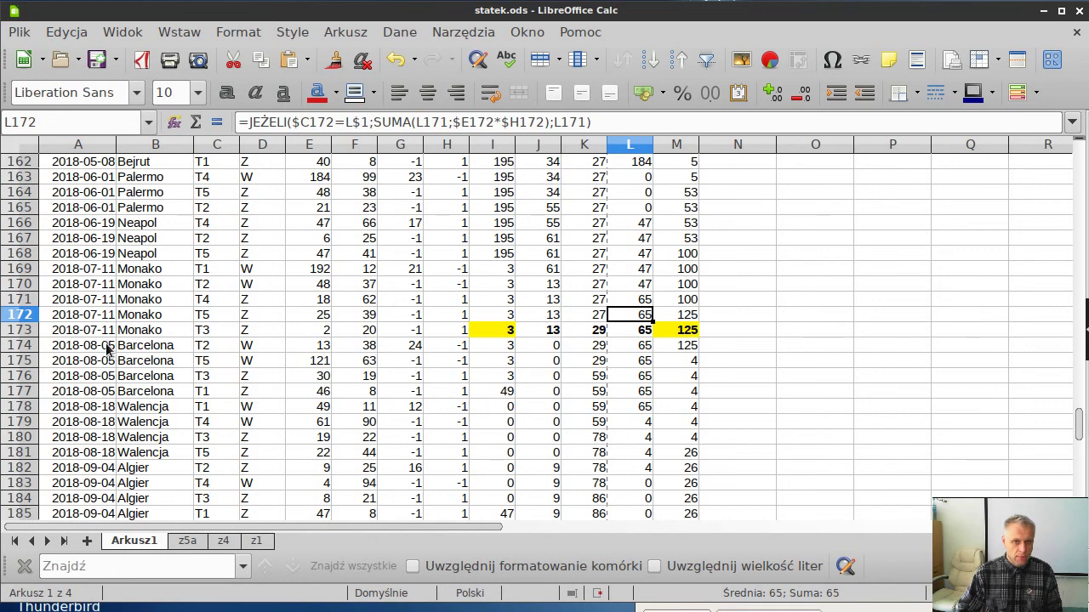
left_click(496, 332)
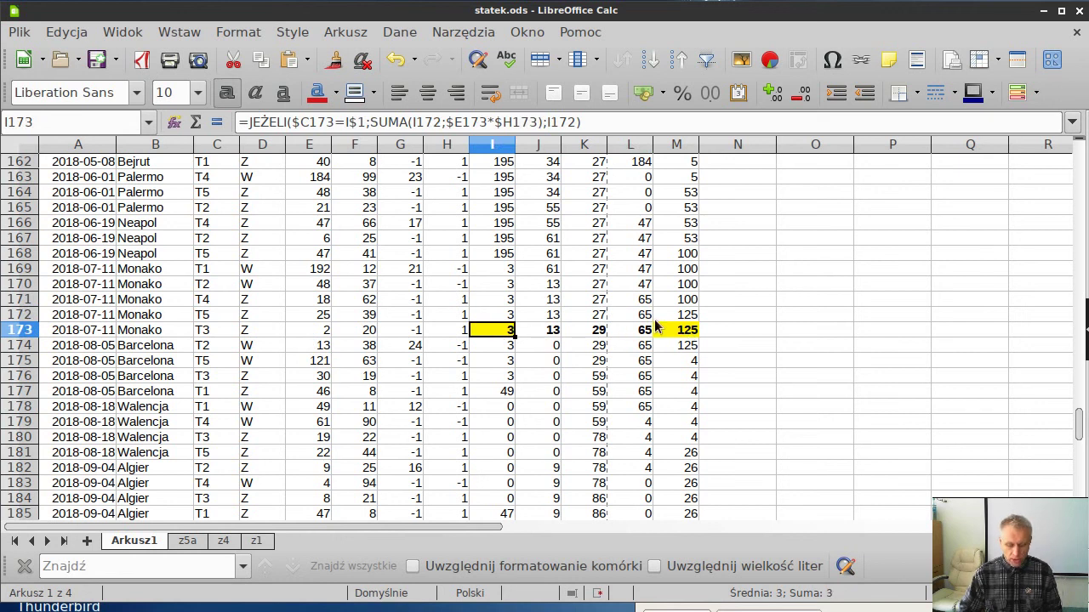
key("alt+Tab")
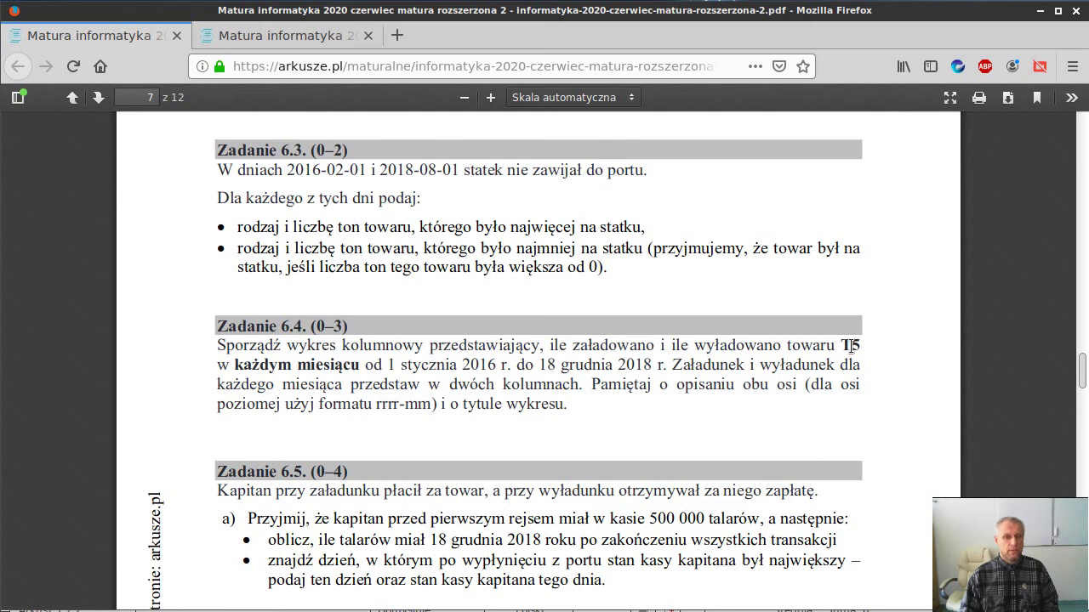
Read task 6.4's phrases (każdym miesiącu, the date range, kolumnowy), then select cell I9 in the data
left_click_drag(227, 367, 363, 362)
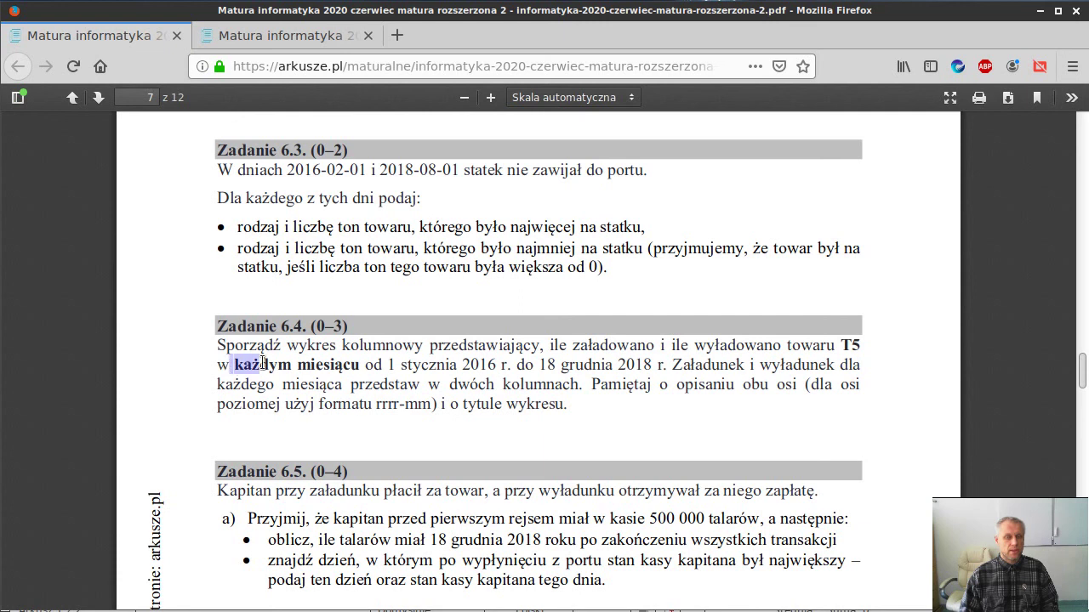
left_click(385, 364)
left_click_drag(388, 364, 650, 361)
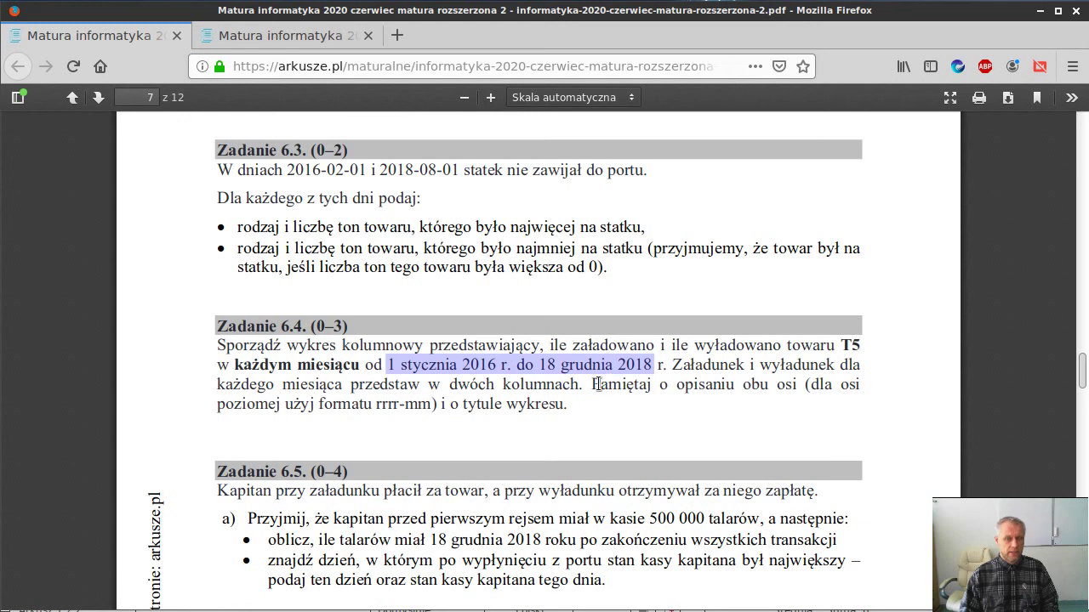
left_click(698, 363)
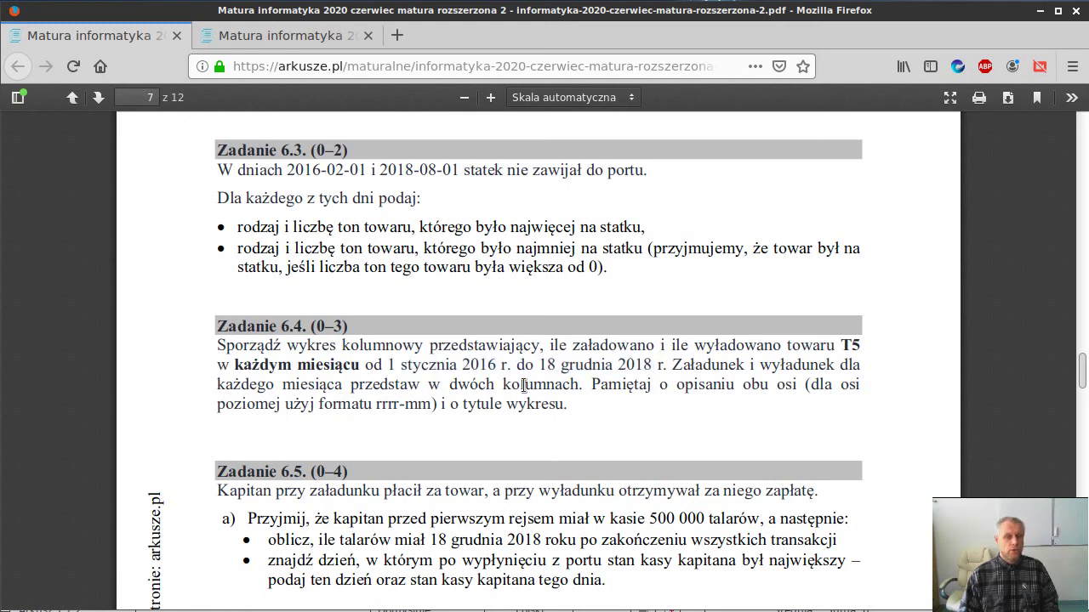
left_click_drag(349, 345, 426, 347)
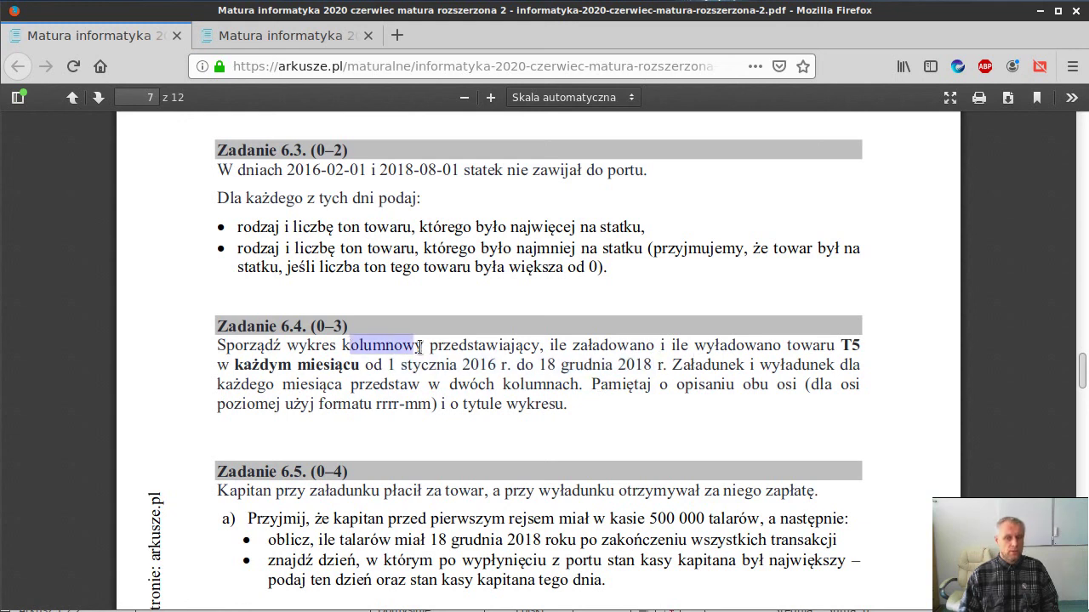
left_click(622, 384)
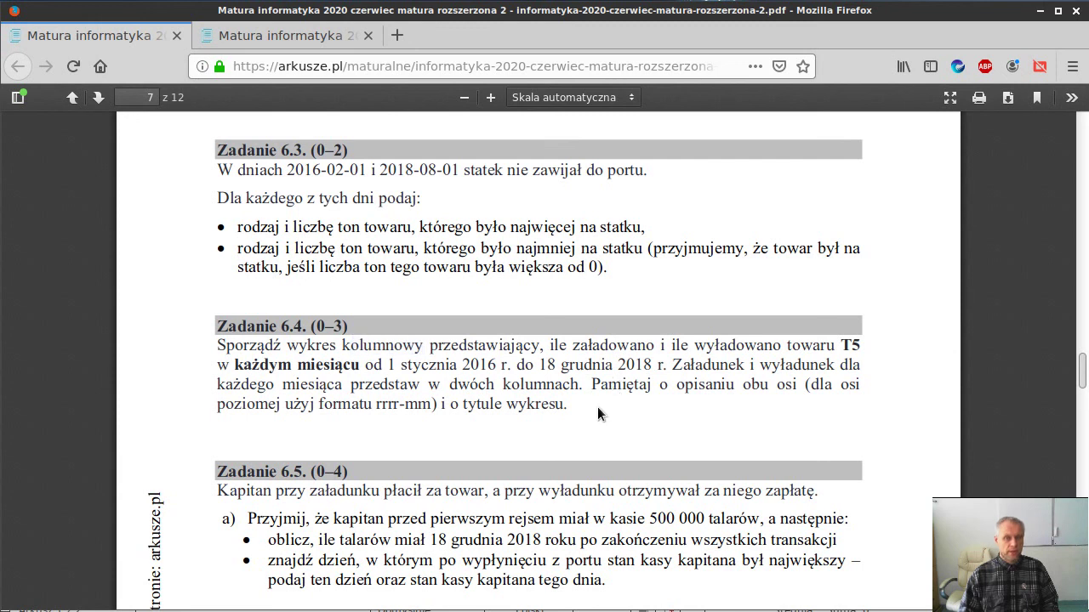
key("alt+Tab")
left_click(520, 295)
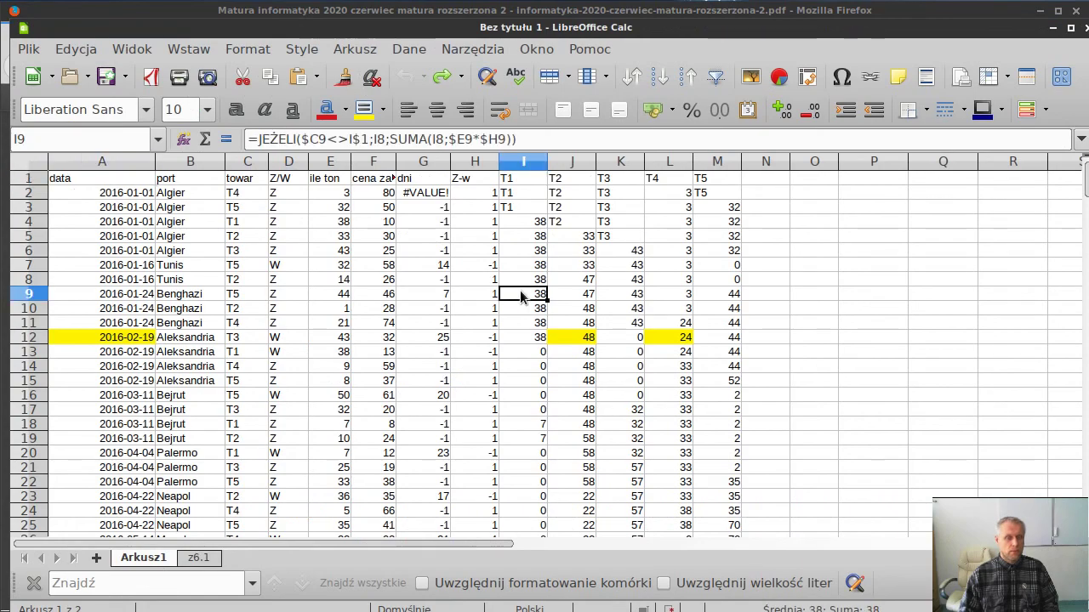
Start a pivot table using the current selection of the cargo data as source
left_click(408, 49)
mouse_move(543, 249)
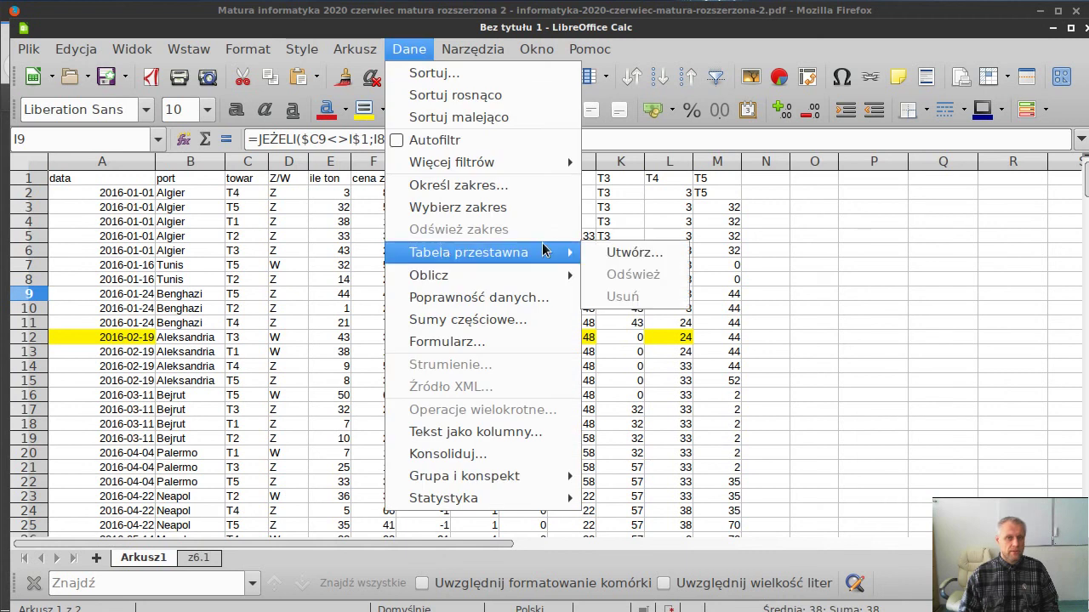
left_click(636, 253)
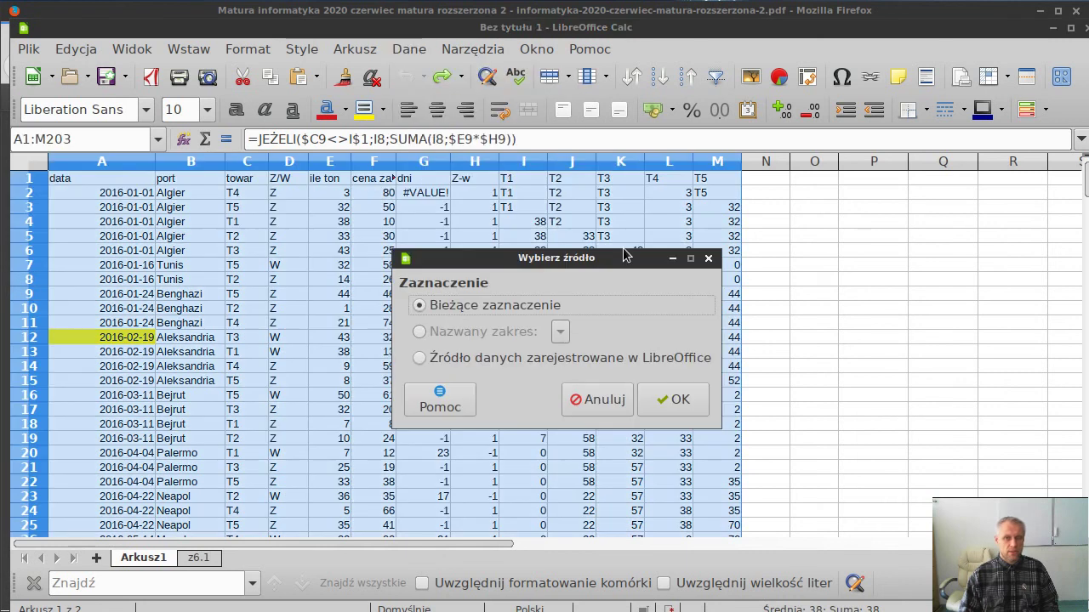
left_click(666, 401)
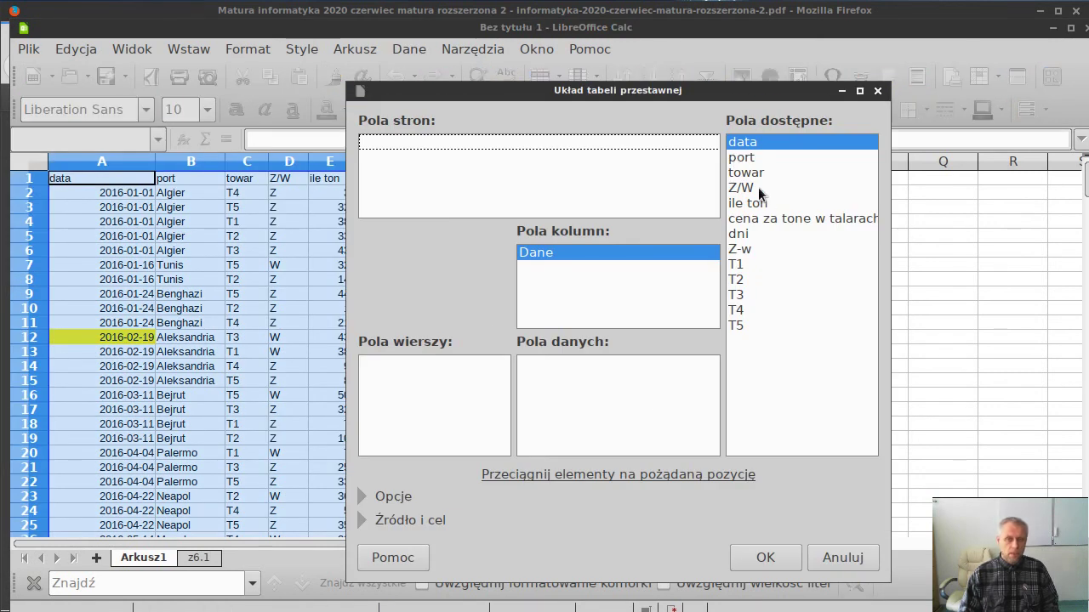
Lay out the pivot: data as rows, towar as page filter, sum of ile ton, Z/W as columns
left_click_drag(759, 143, 408, 381)
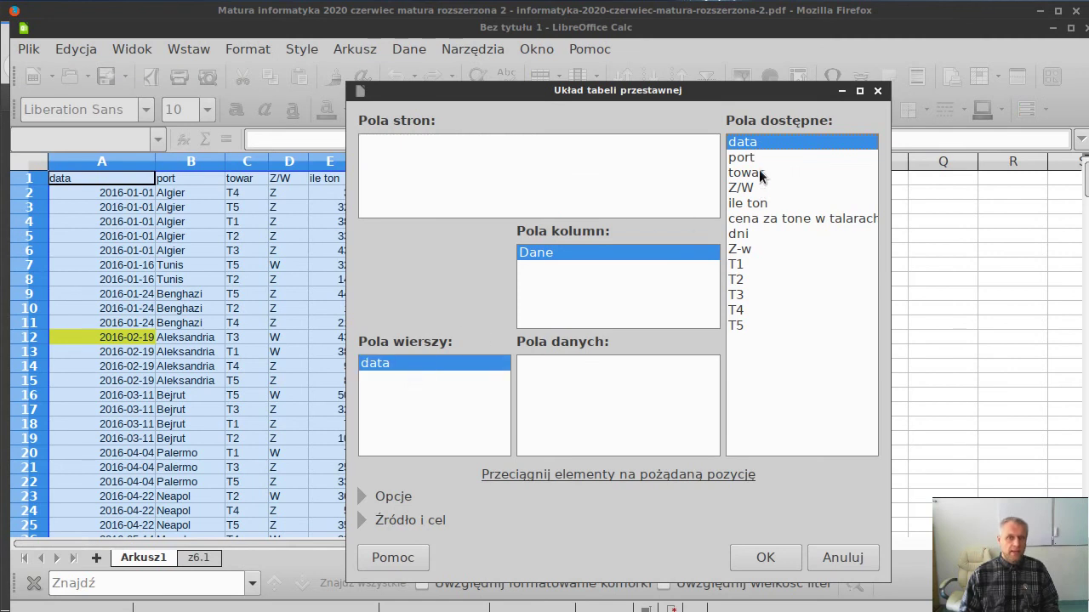
left_click_drag(760, 175, 397, 149)
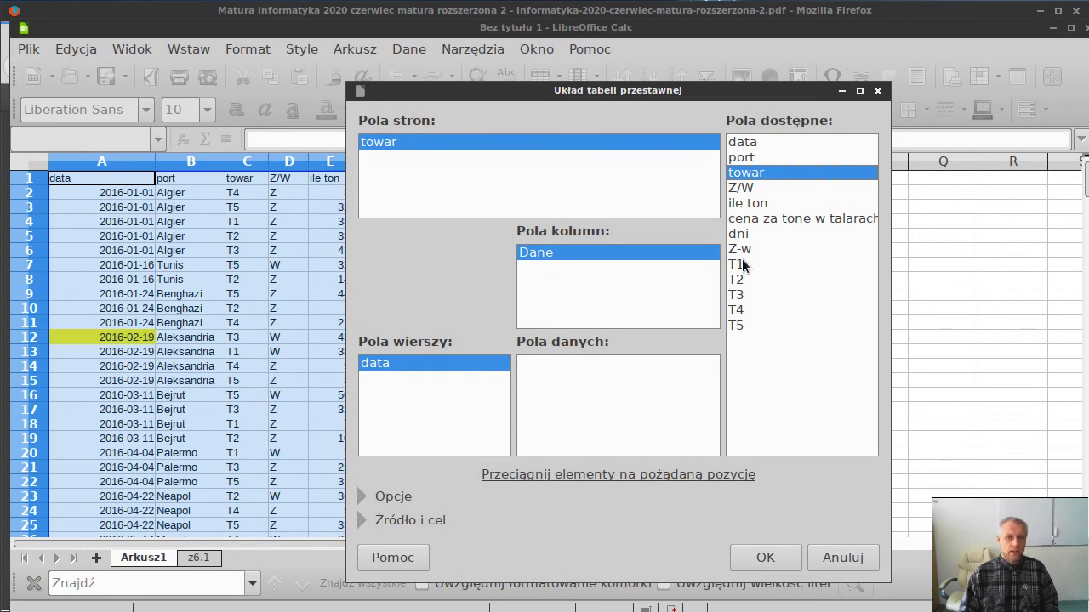
left_click_drag(755, 203, 560, 379)
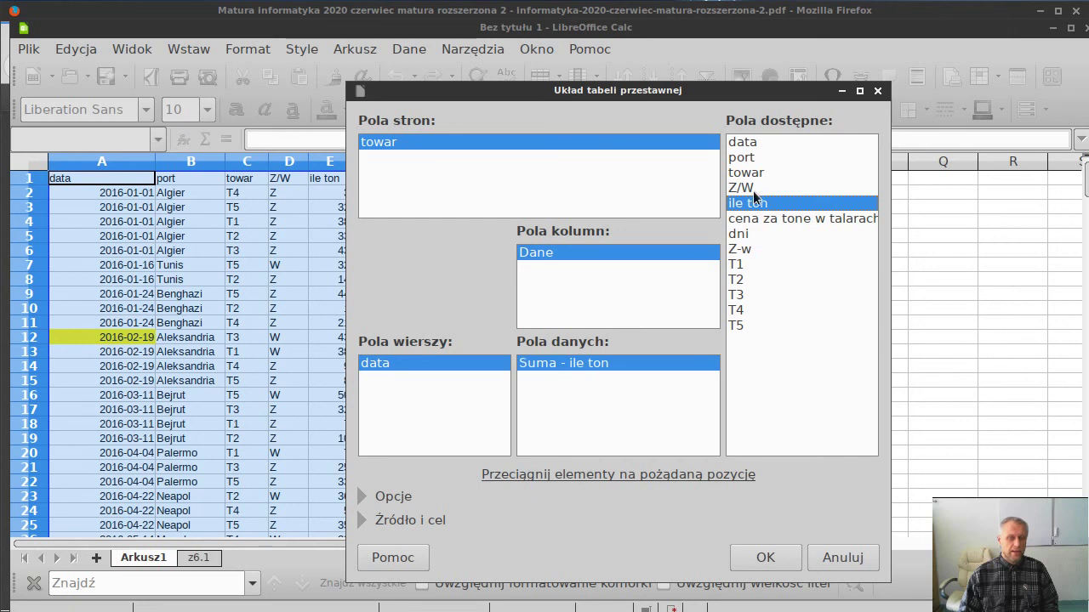
left_click_drag(752, 188, 551, 286)
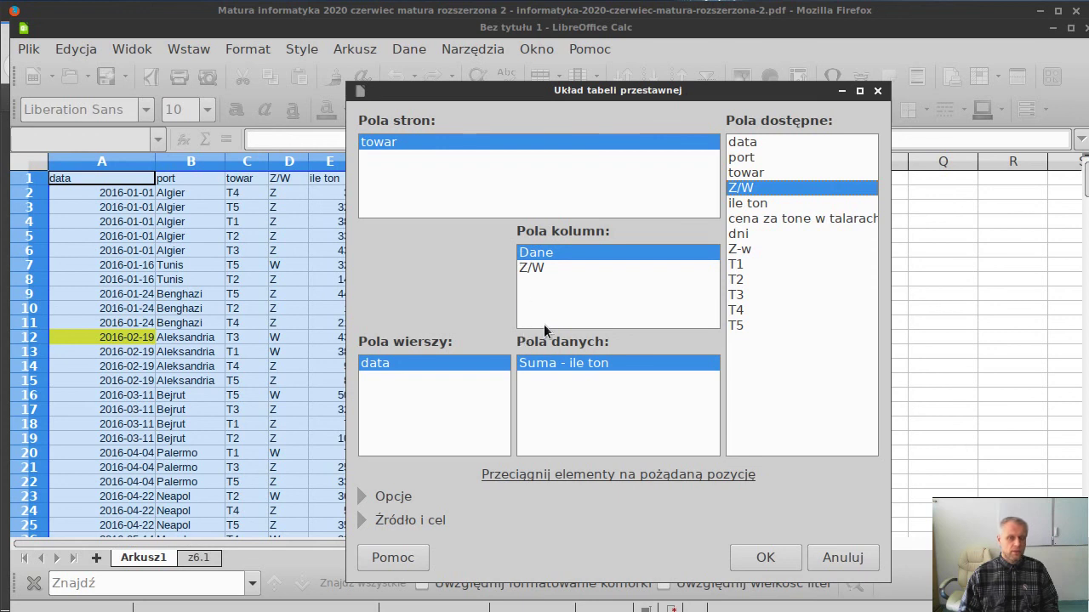
left_click(765, 557)
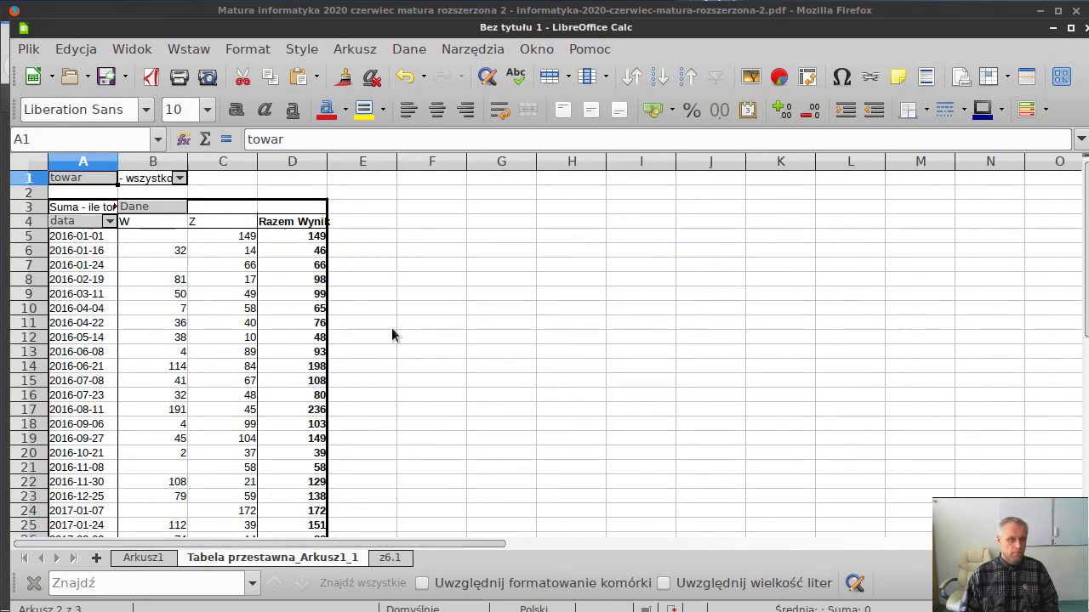
left_click(177, 179)
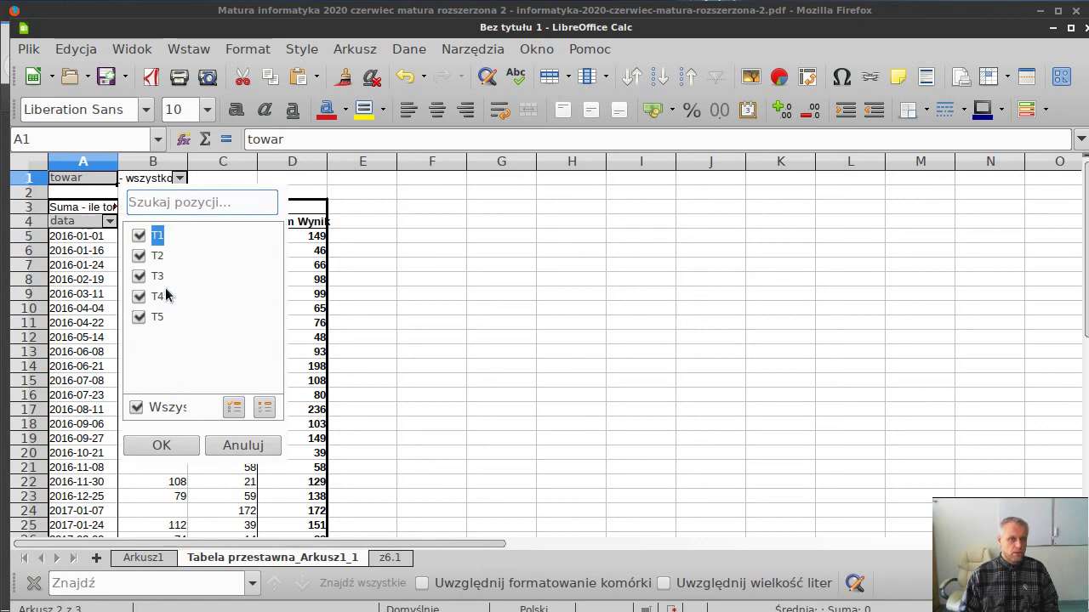
Filter the pivot table's towar field to show only T5
left_click(234, 407)
left_click(138, 317)
left_click(139, 236)
left_click(185, 448)
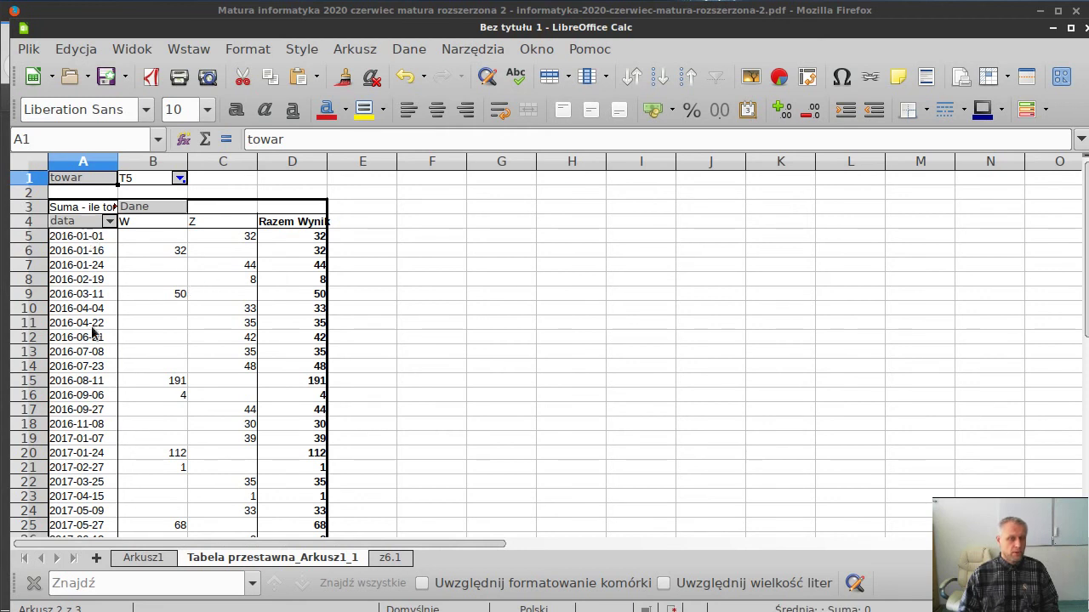
Refresh the pivot table and select one of its date cells
right_click(89, 264)
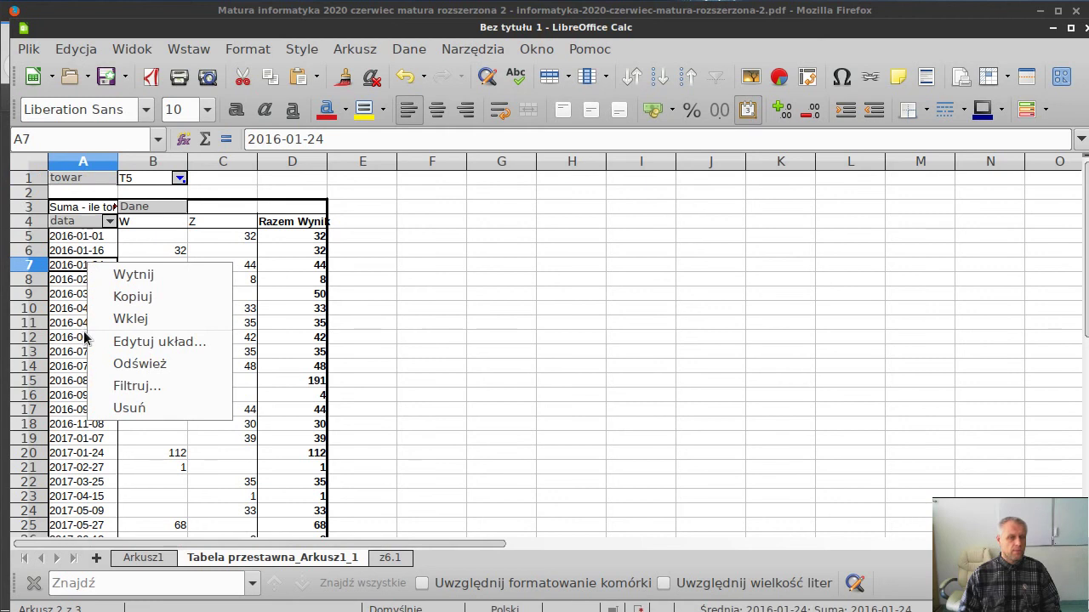
left_click(127, 363)
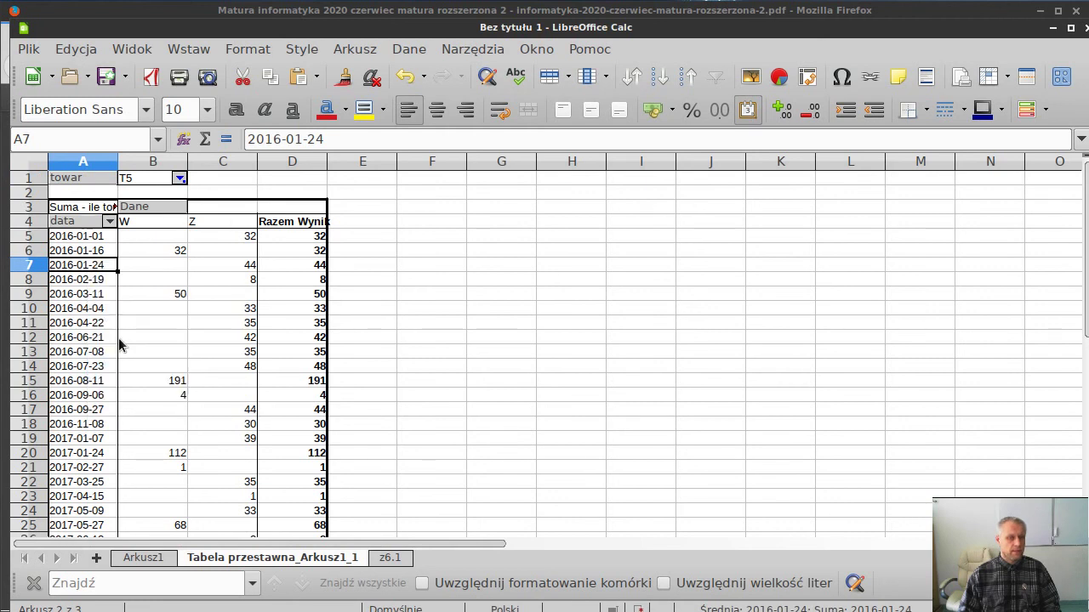
left_click(94, 282)
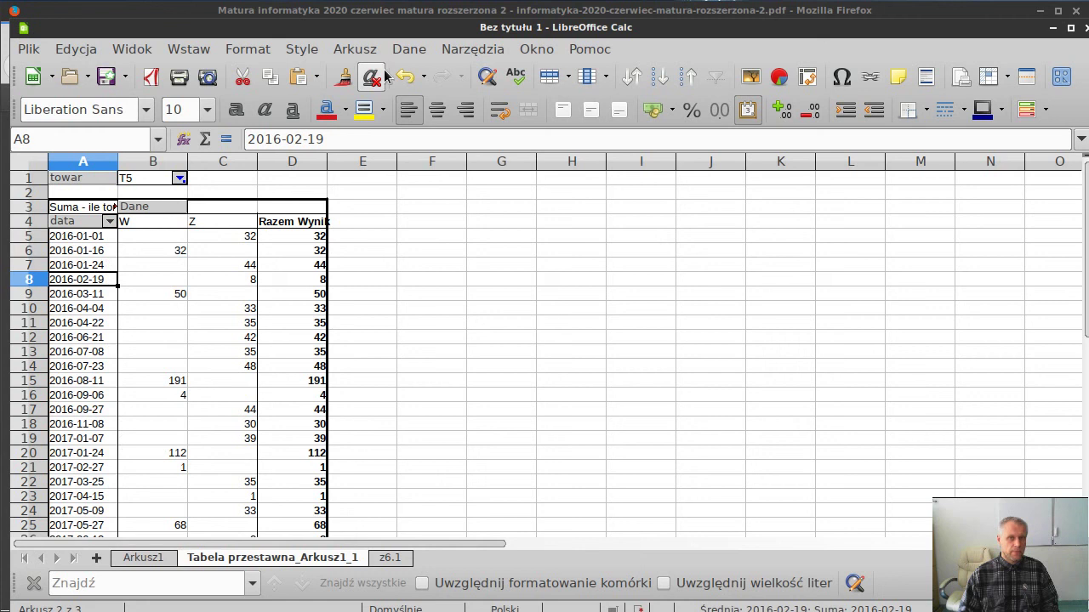
left_click(404, 49)
Group the T5 pivot table's dates by month
mouse_move(438, 478)
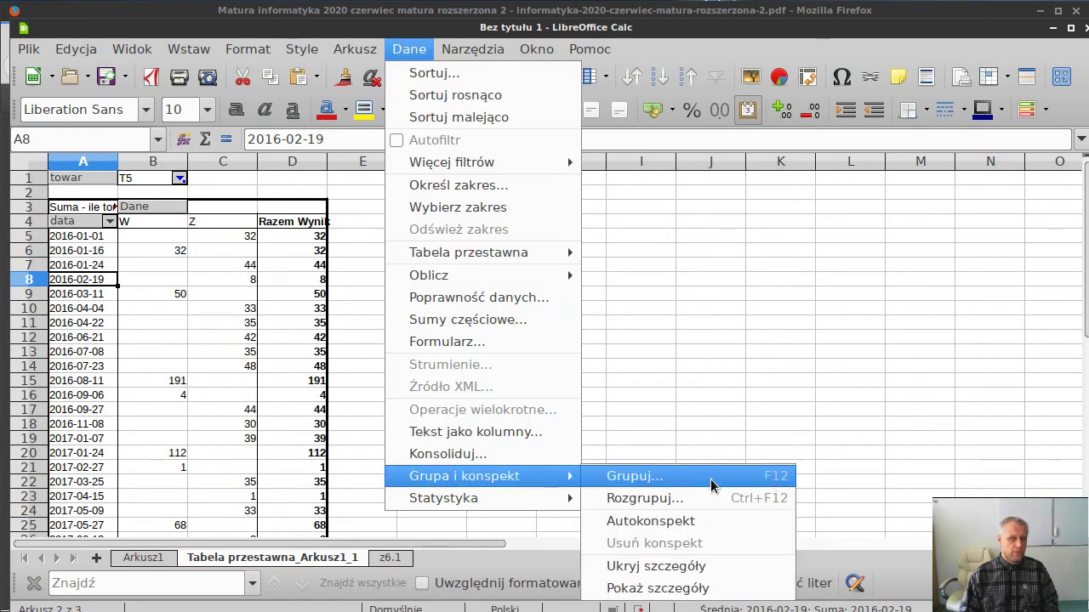
left_click(689, 481)
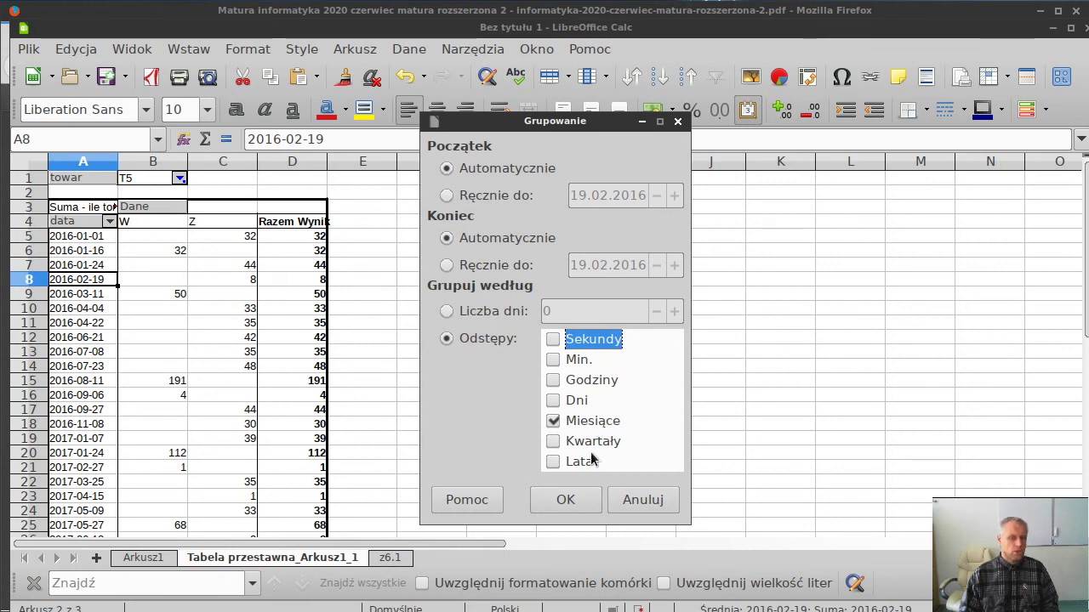
left_click(568, 502)
Regroup the pivot dates by years as well as months
left_click(82, 240)
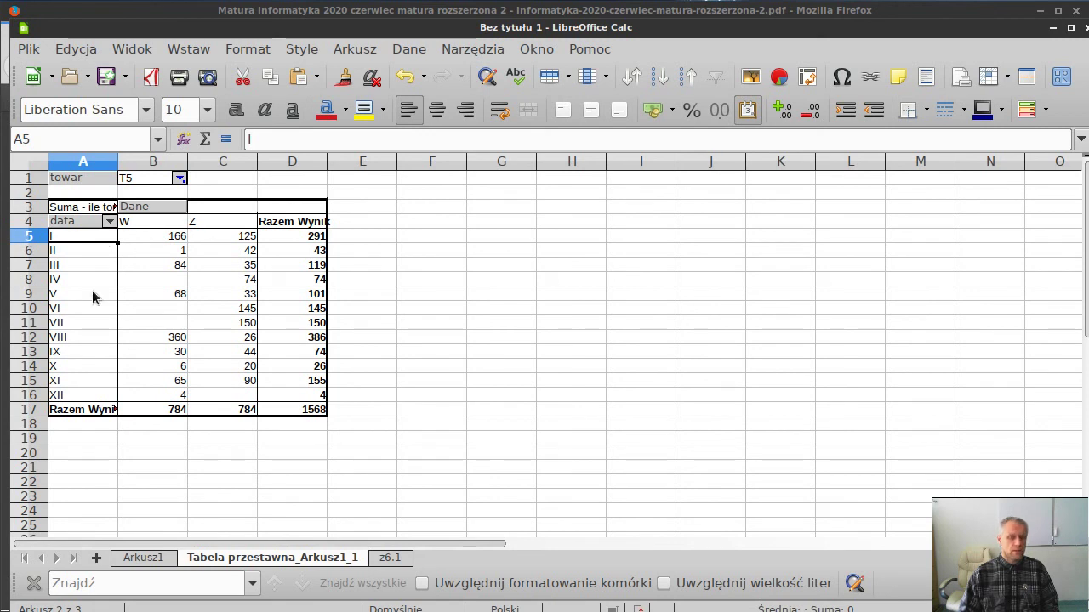
key("F12")
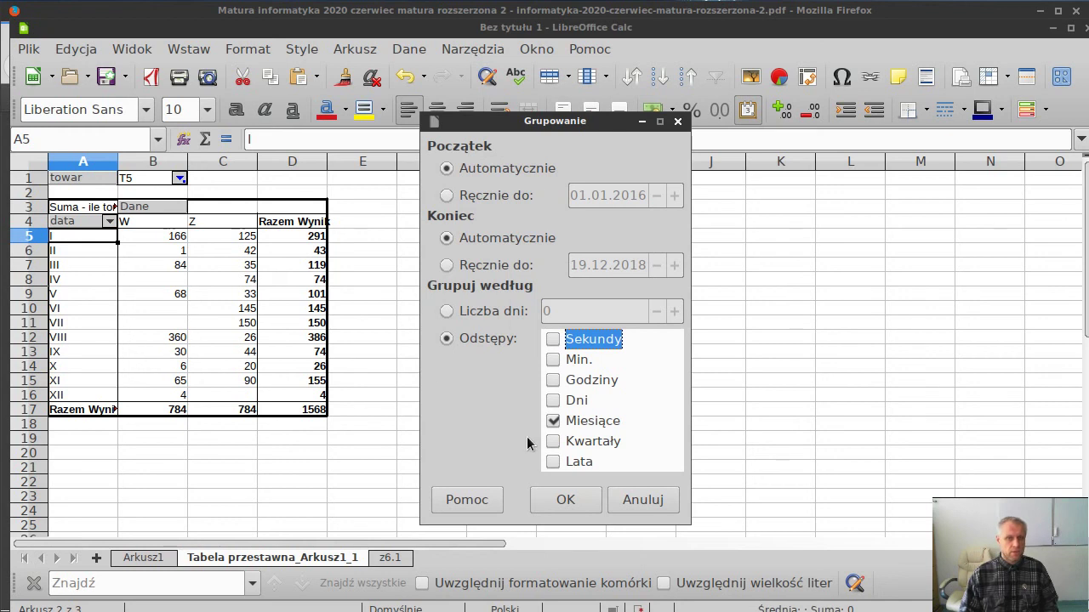
left_click(553, 462)
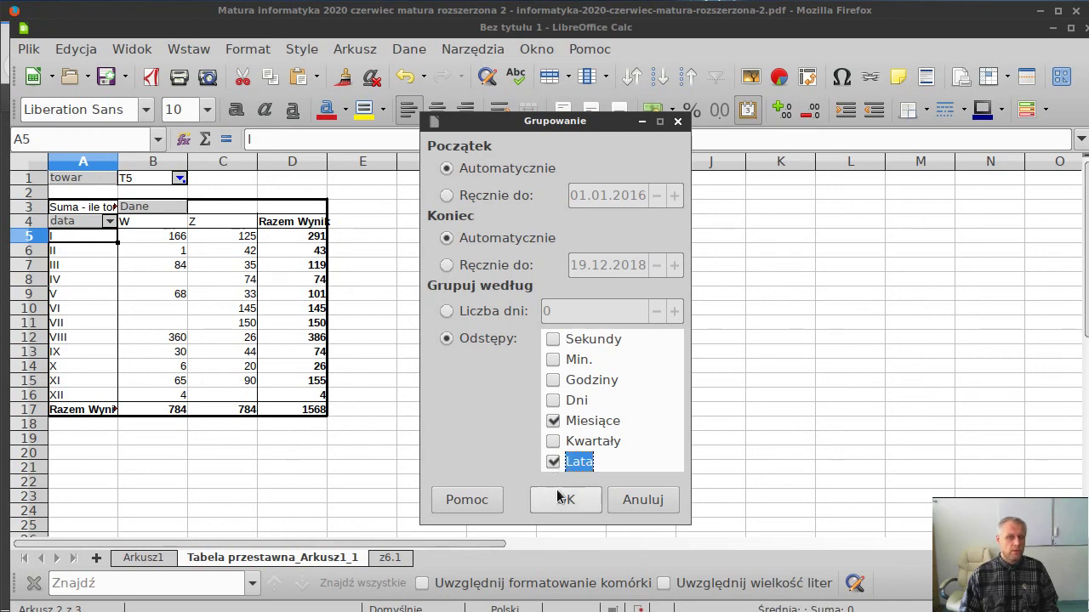
left_click(564, 499)
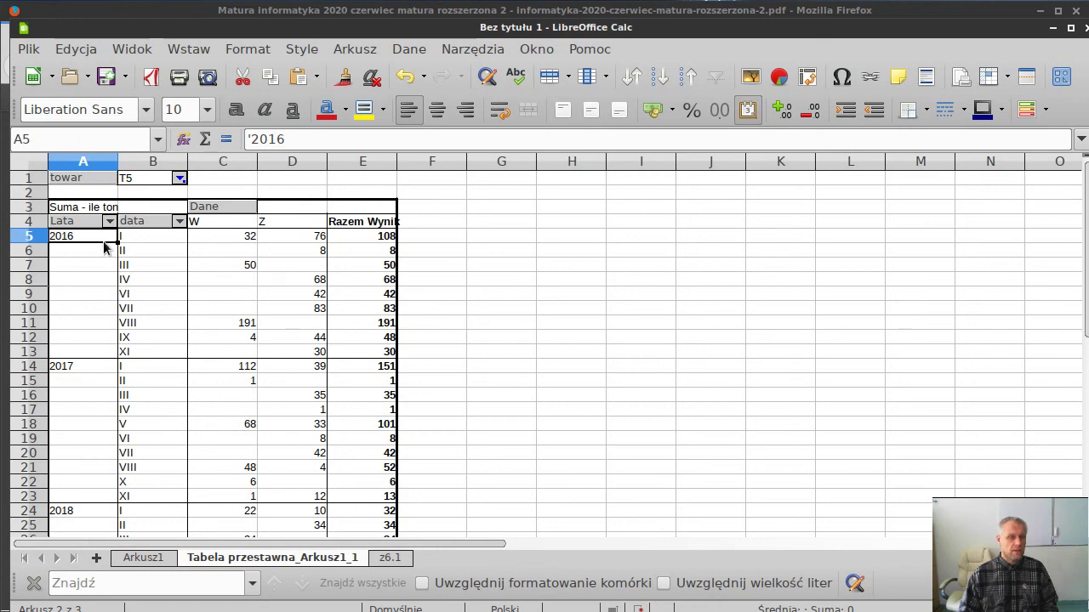
Copy the grouped pivot block A5:D34 and paste it at G5
mouse_move(90, 235)
left_mouse_down()
mouse_move(300, 395)
mouse_move(300, 376)
left_mouse_up()
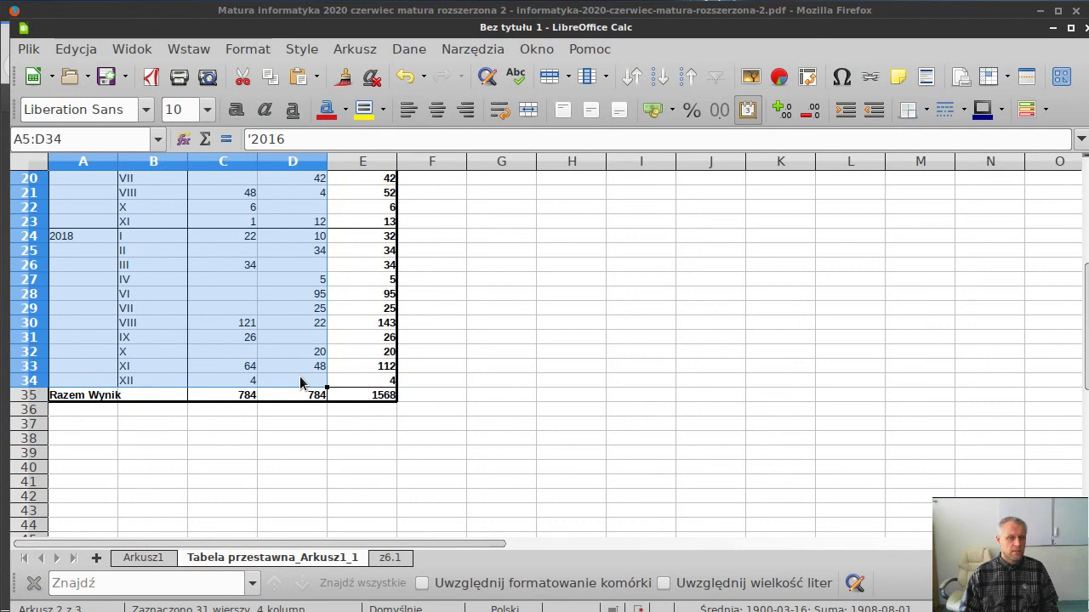
key("ctrl+c")
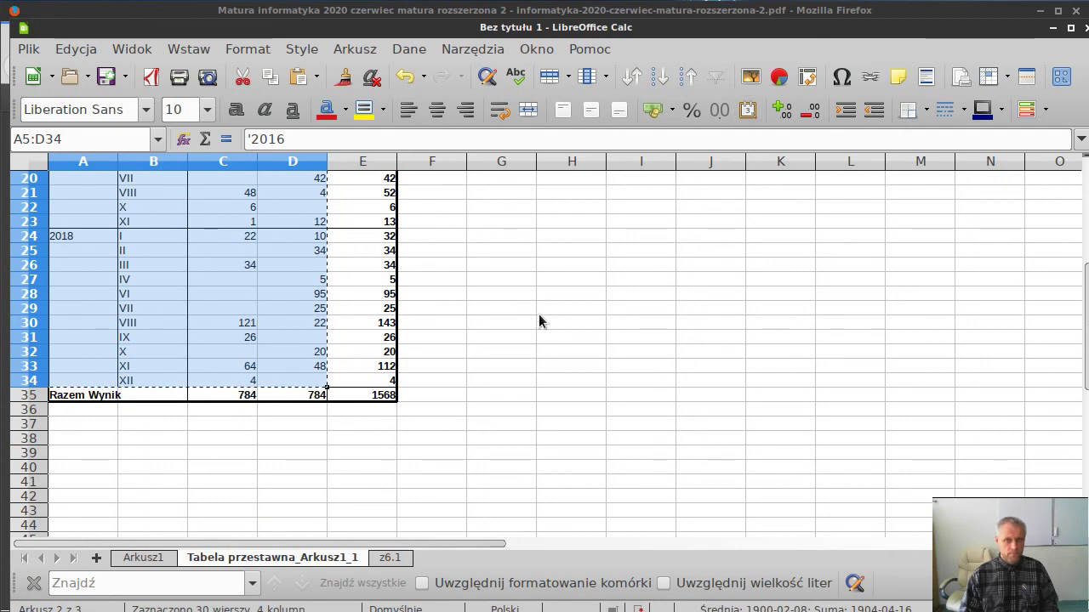
scroll(528, 313, "up", 6)
left_click(503, 237)
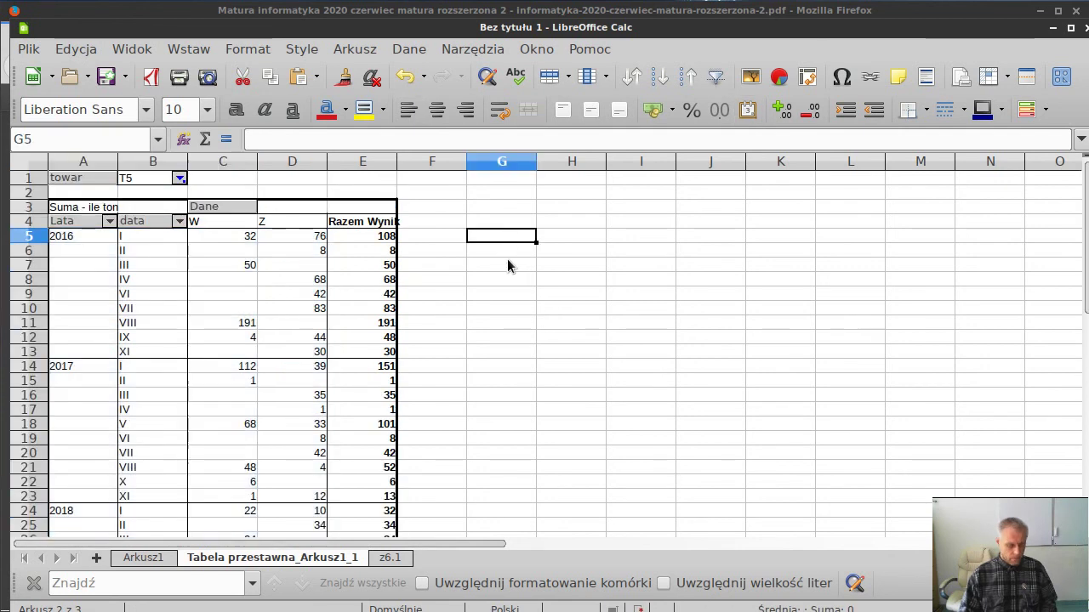
key("ctrl+v")
Head G4:J4 with rok, m-ac, W, Z and insert a chart from G4:J34
left_click(510, 223)
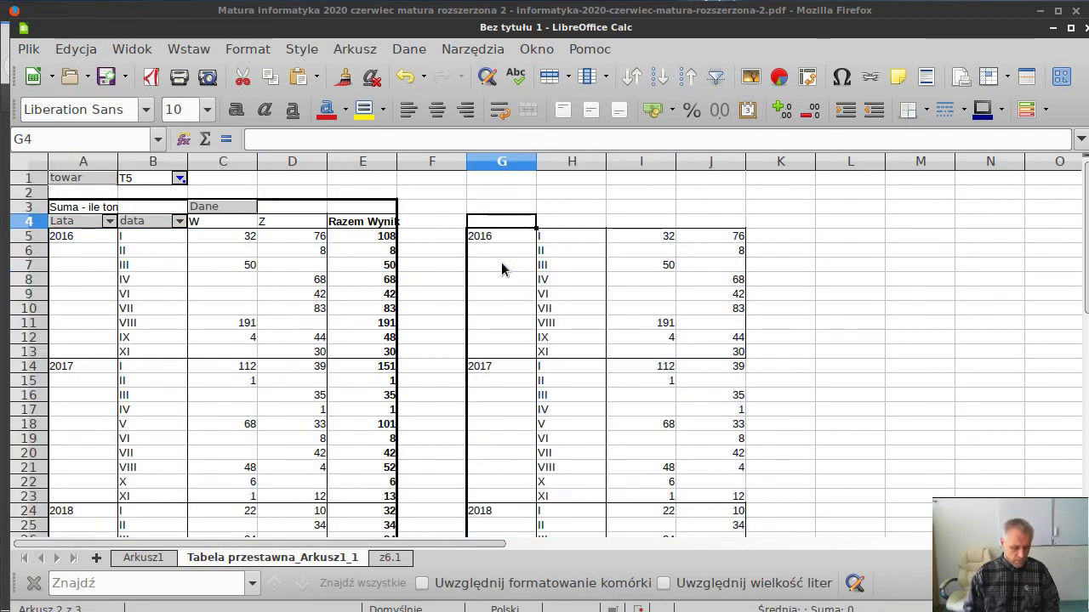
type("rok")
key("Tab")
type("m")
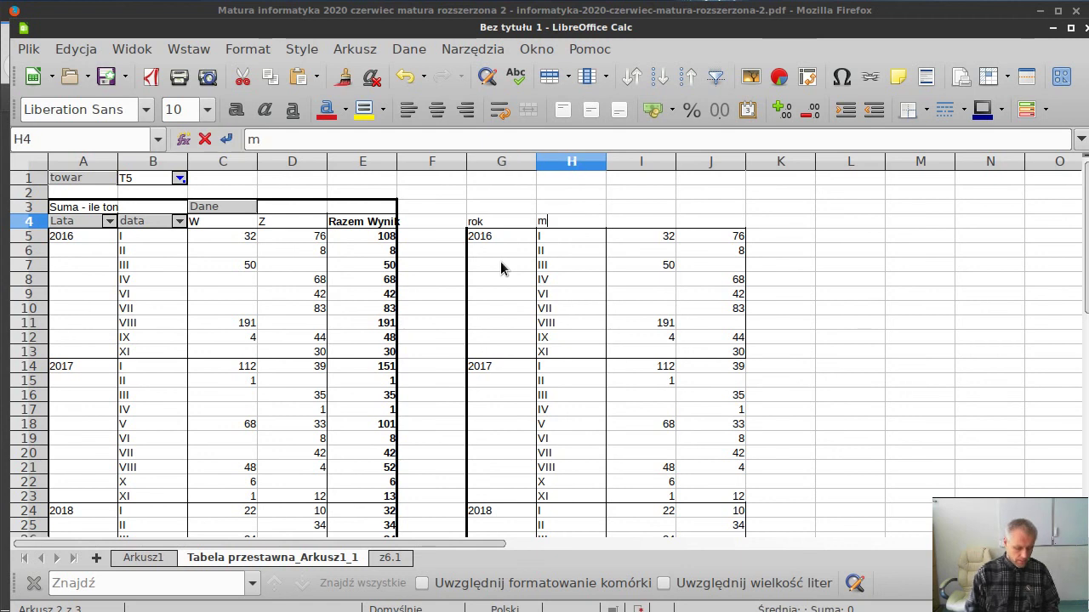
type("-ac")
key("Tab")
type("W")
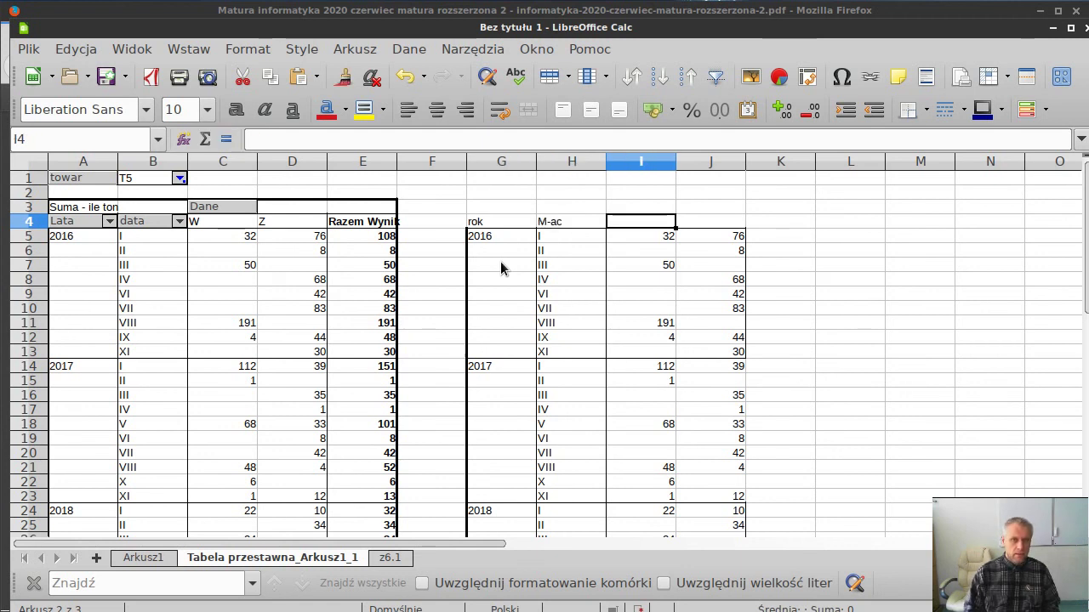
key("Tab")
type("Z")
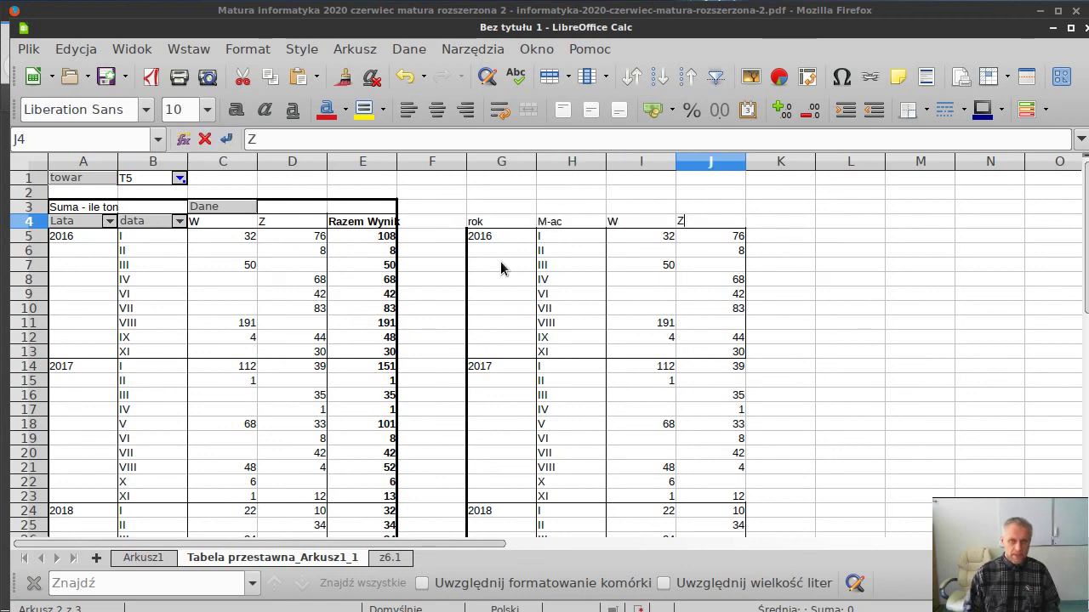
key("Down")
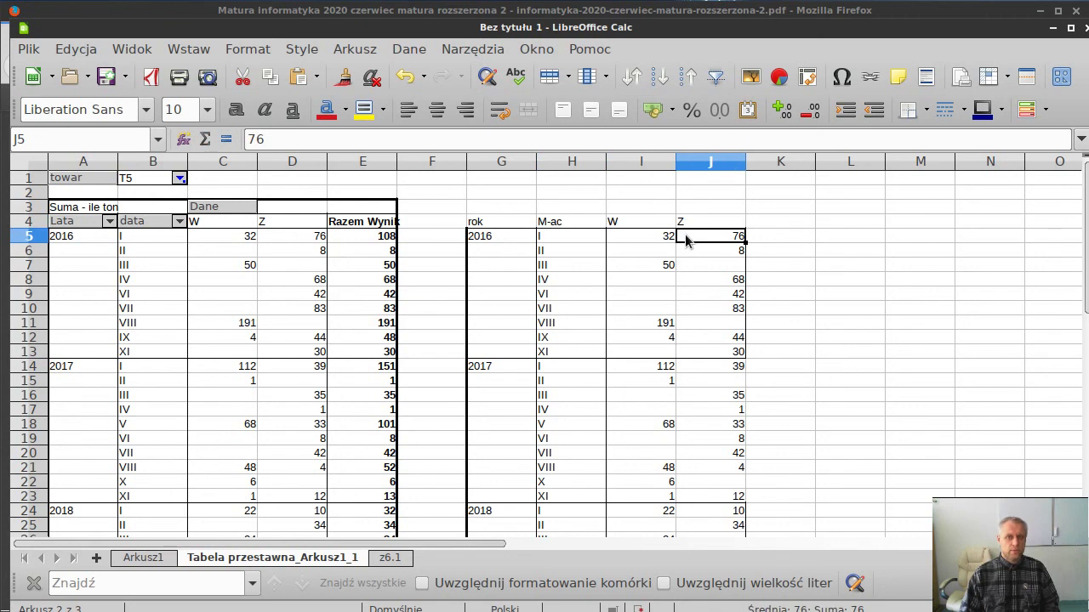
key("ctrl+KP_Multiply")
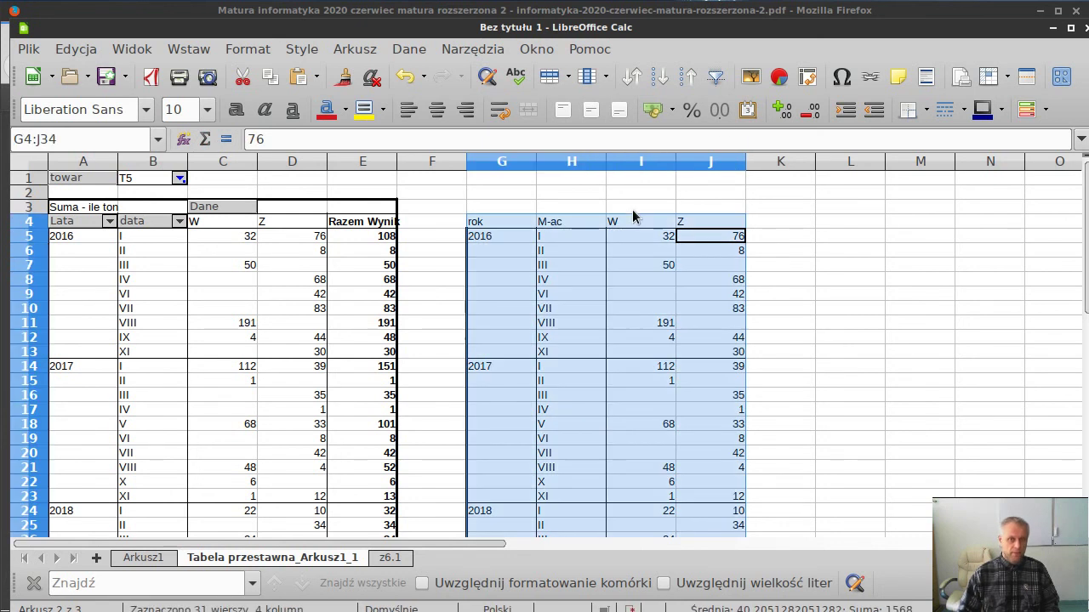
left_click(781, 83)
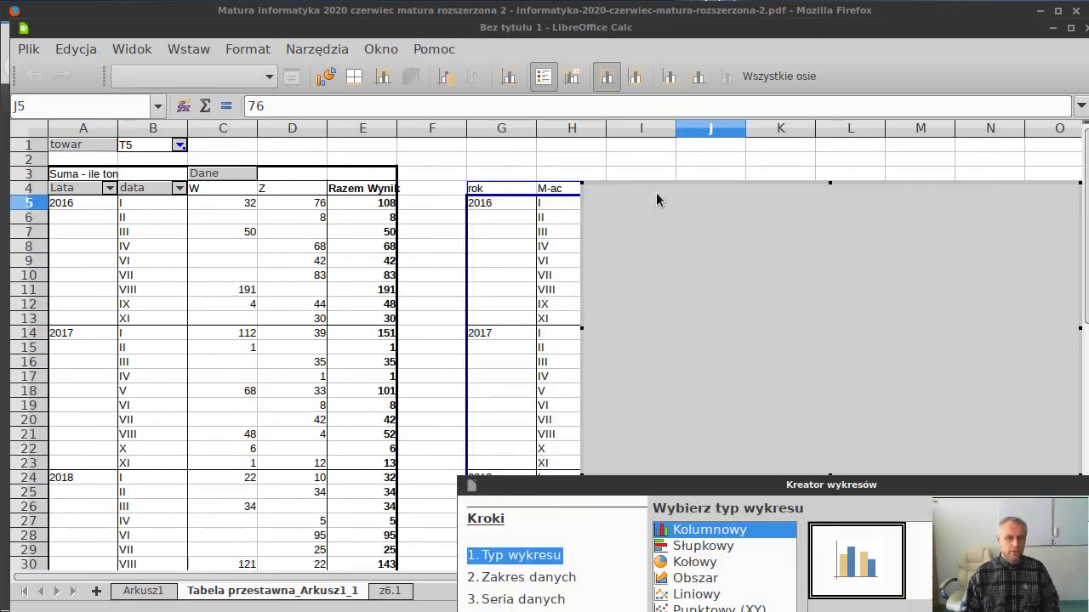
Advance the Chart Wizard past the range and series pages, keeping defaults
left_click_drag(628, 489, 382, 153)
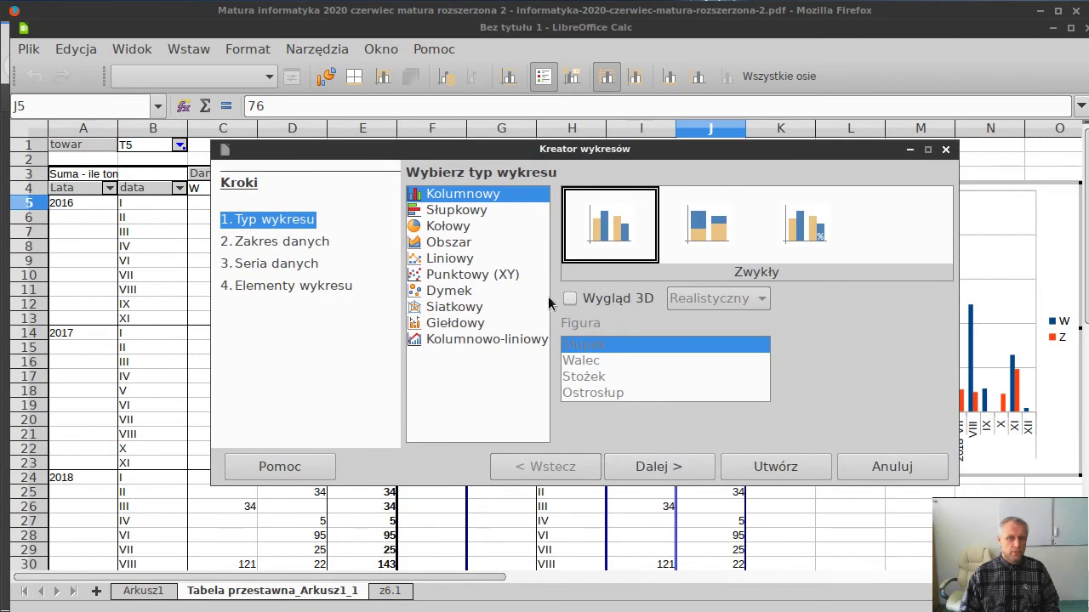
left_click(667, 467)
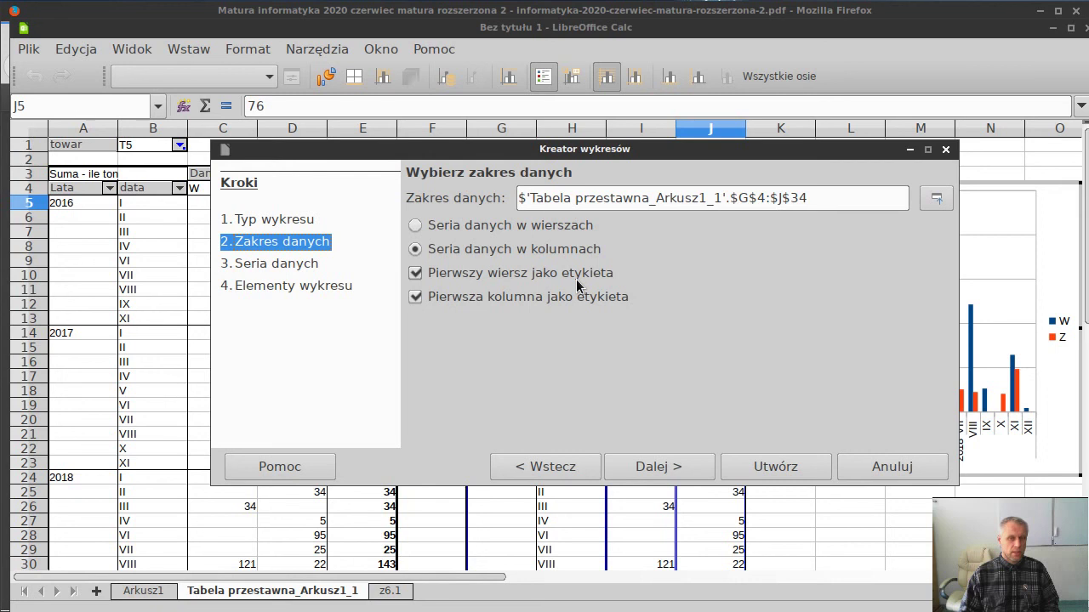
left_click(663, 471)
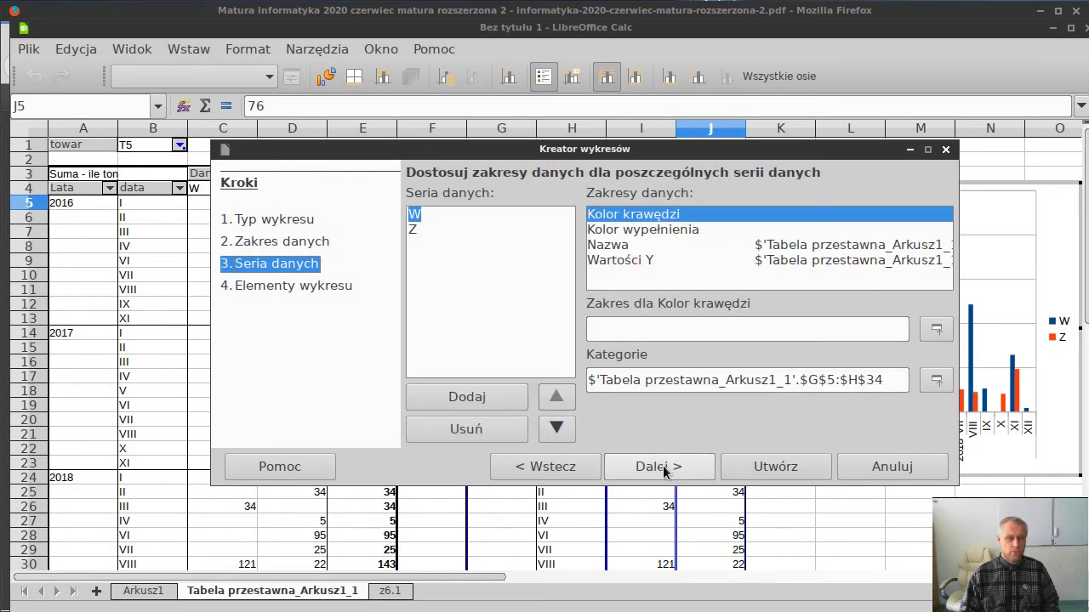
left_click(663, 470)
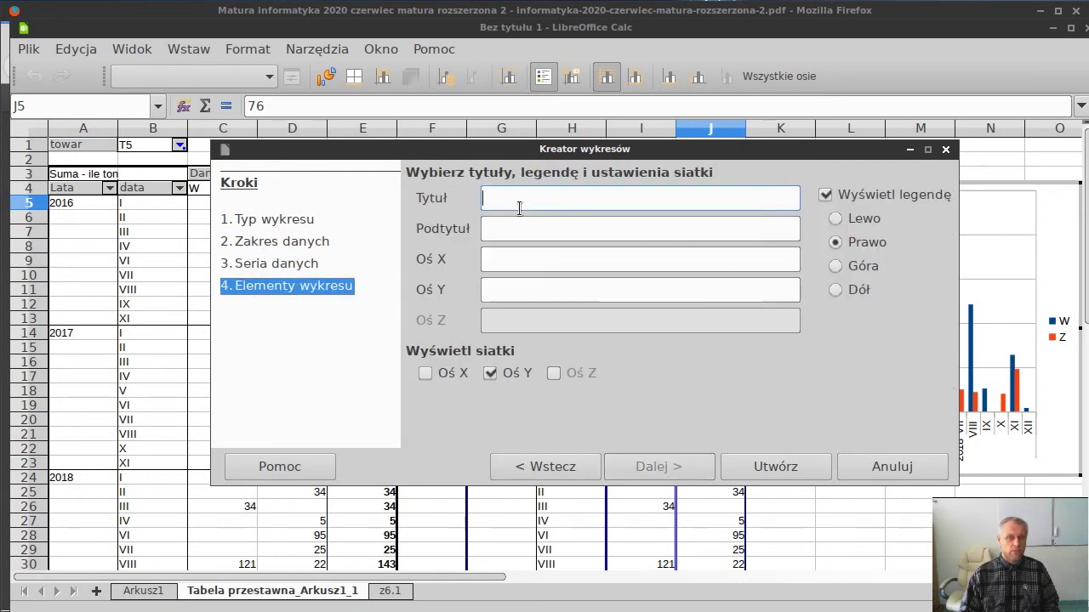
Title the chart 'T5 w tonach', label axes okres and tony, create it and move it left
type("T5 ")
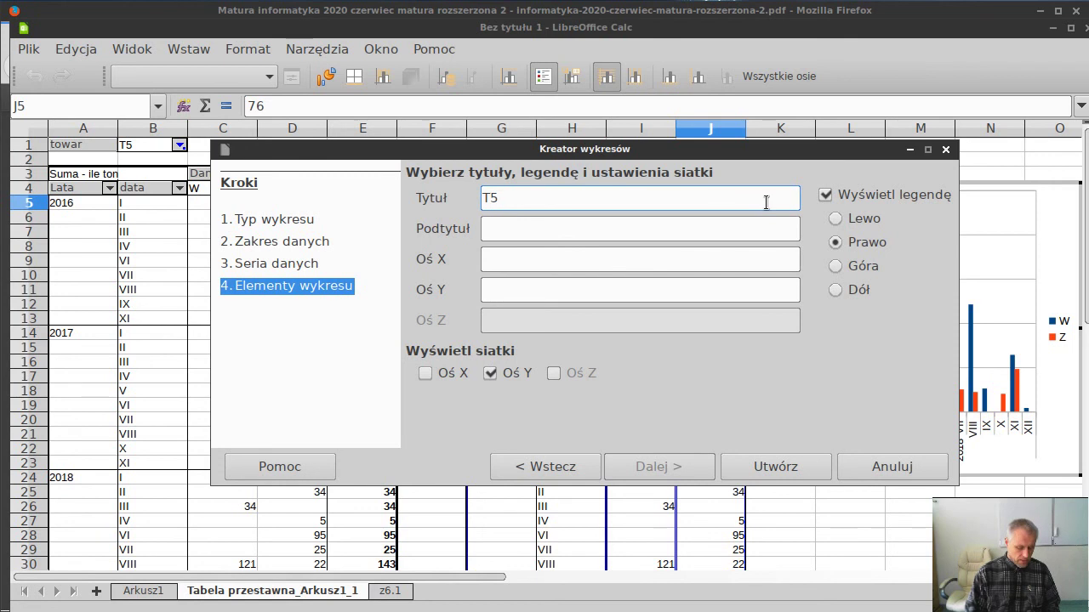
type("w")
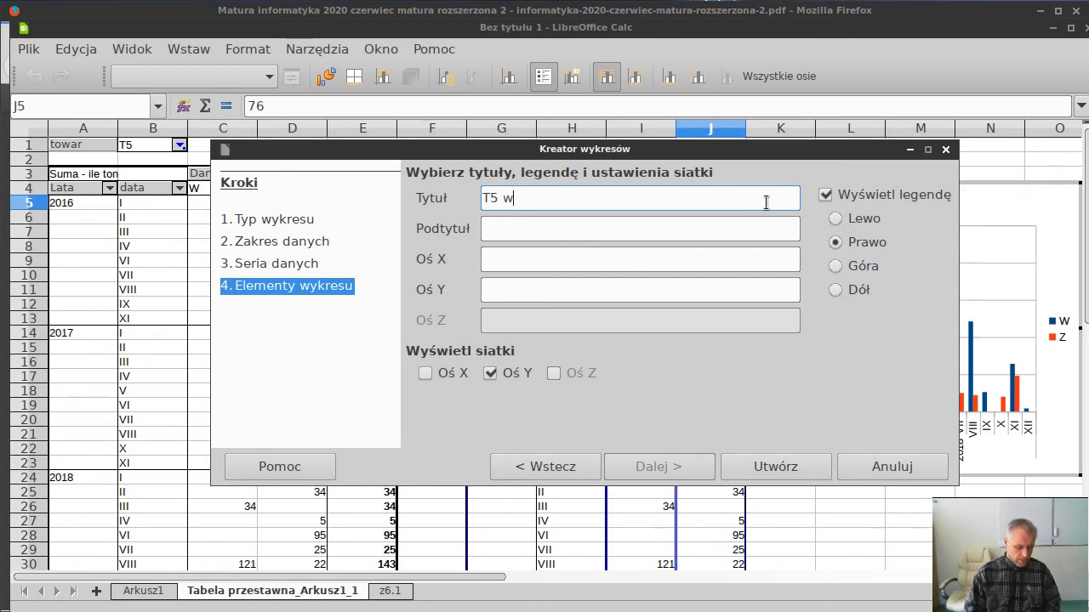
type(" tonach")
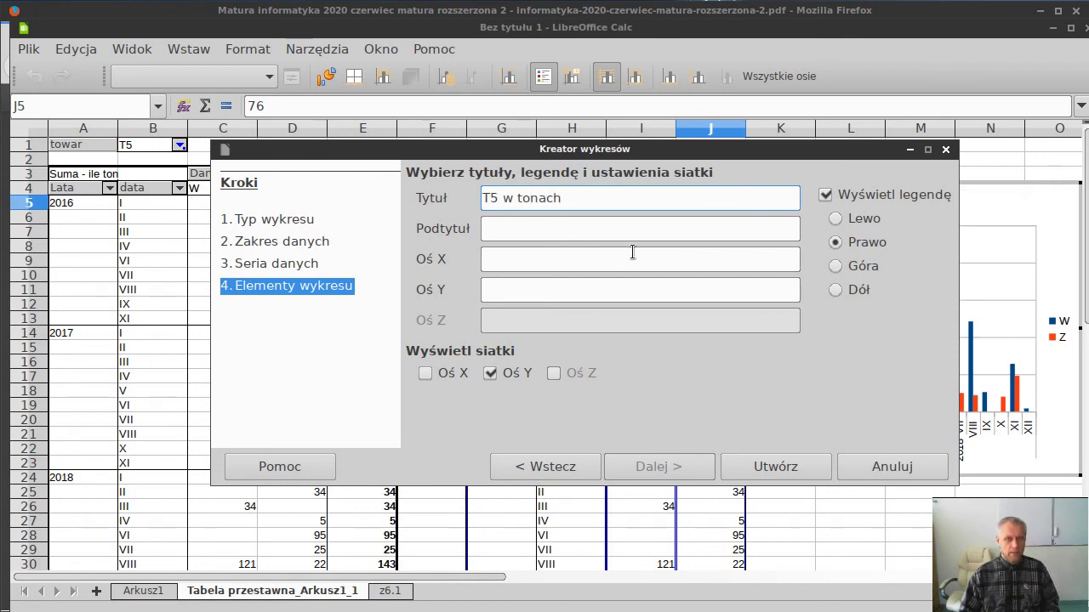
left_click(506, 259)
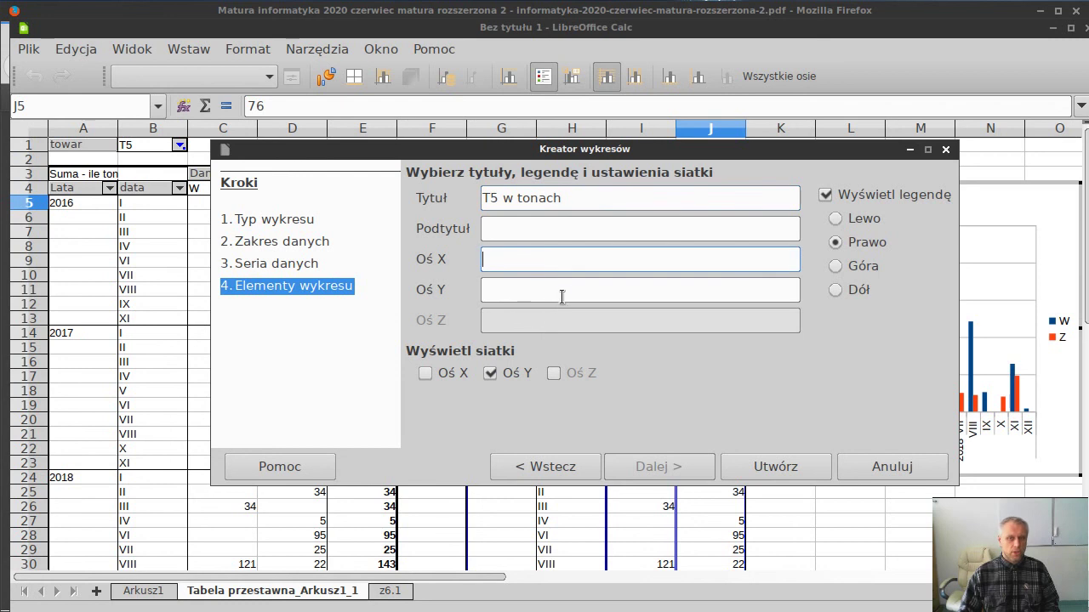
type("okre")
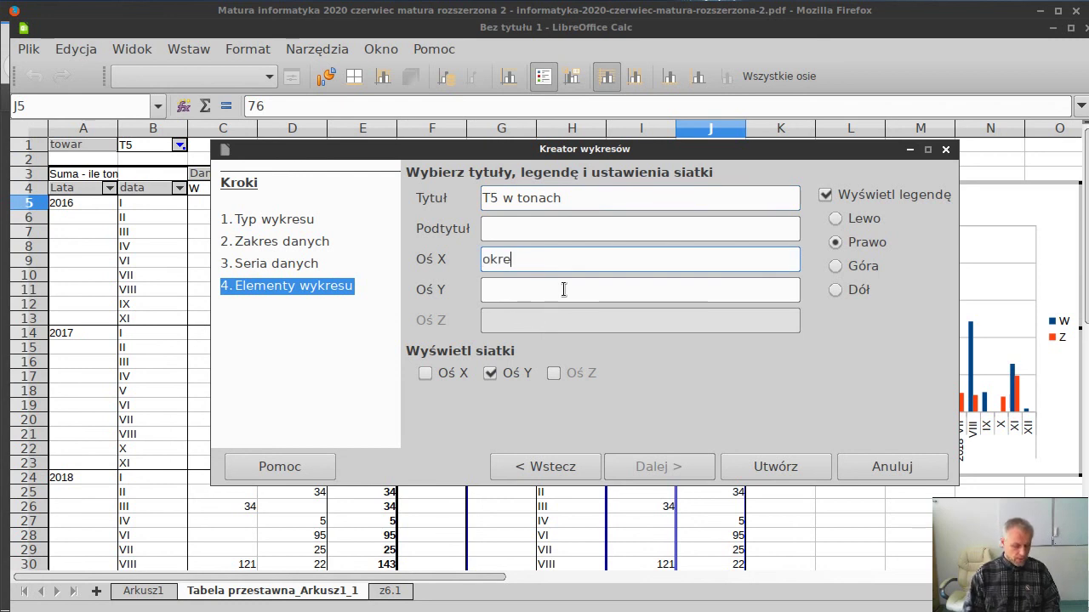
type("s")
left_click(538, 290)
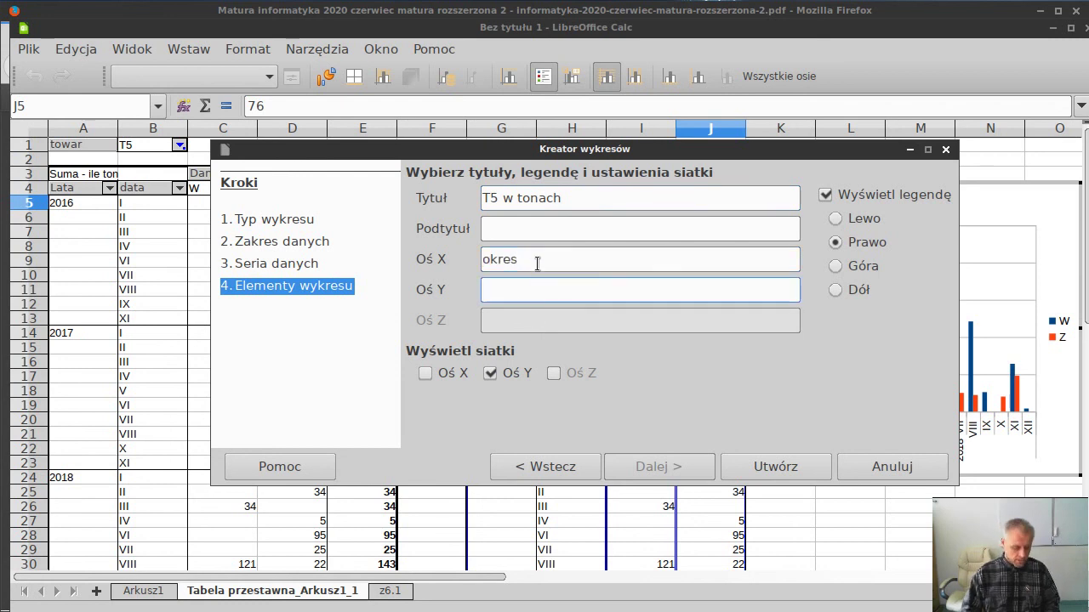
type("tony")
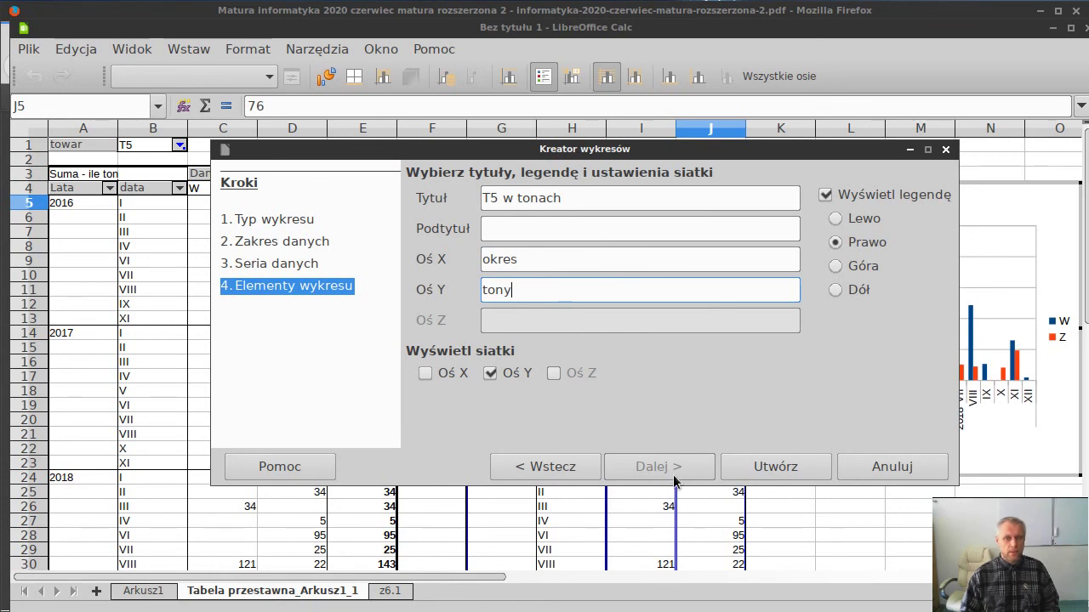
left_click(759, 467)
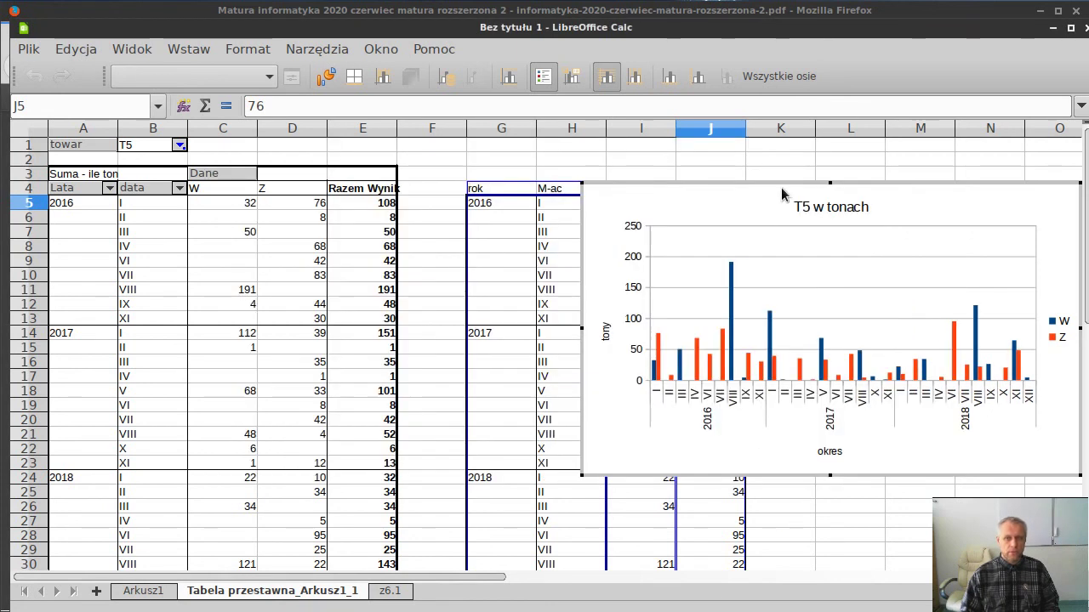
left_click_drag(753, 182, 639, 176)
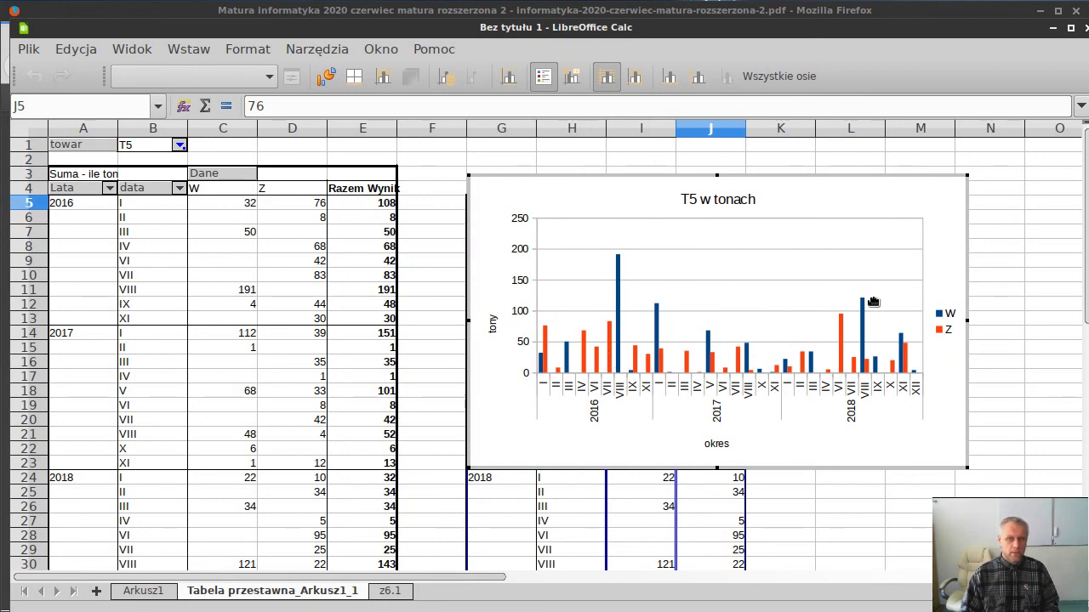
key("alt+Tab")
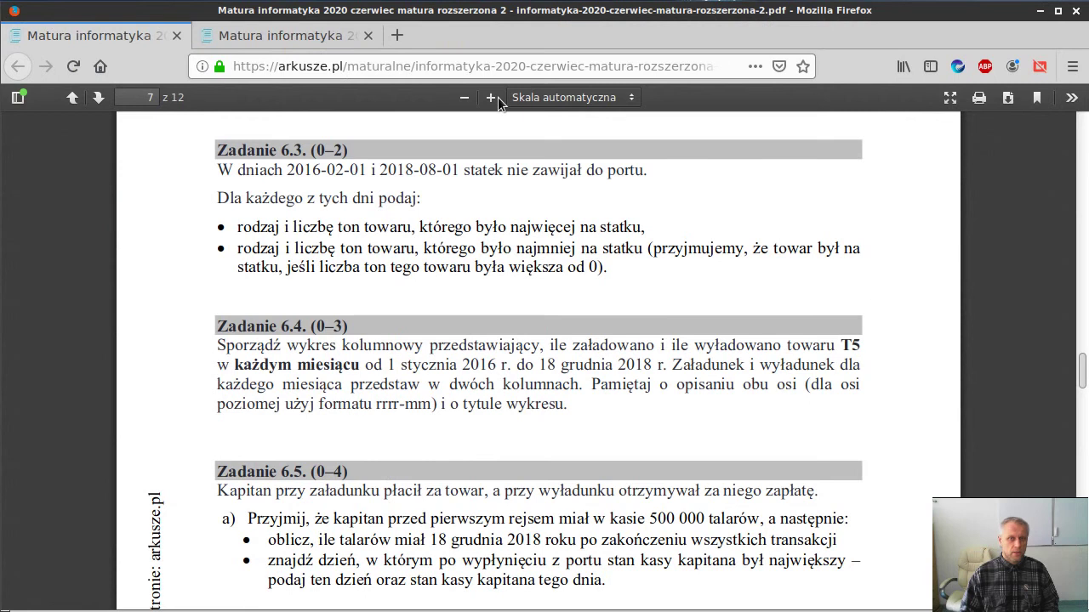
left_click(311, 37)
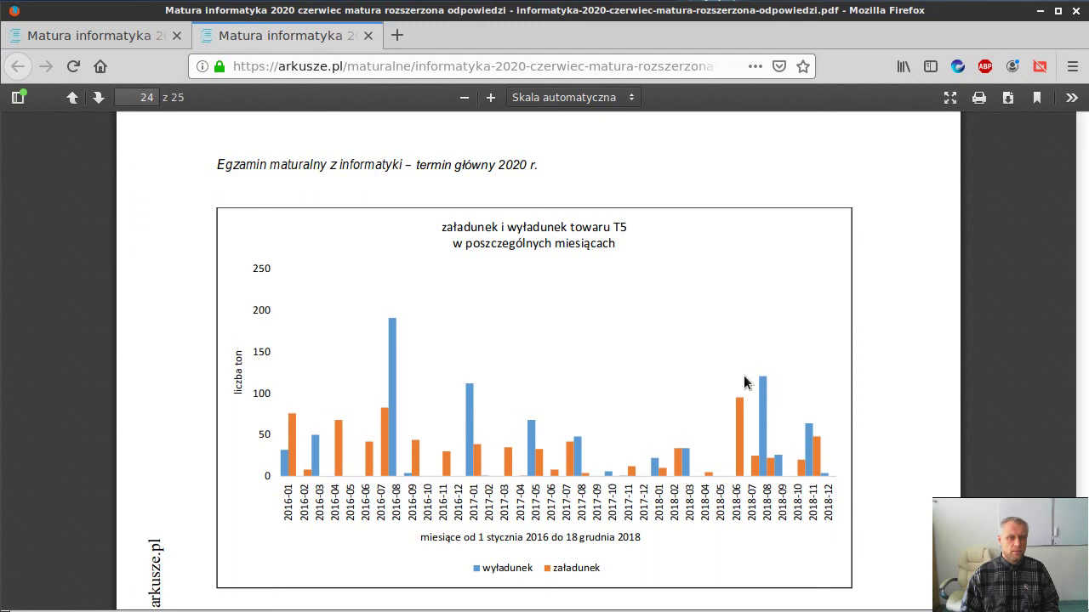
left_click(121, 37)
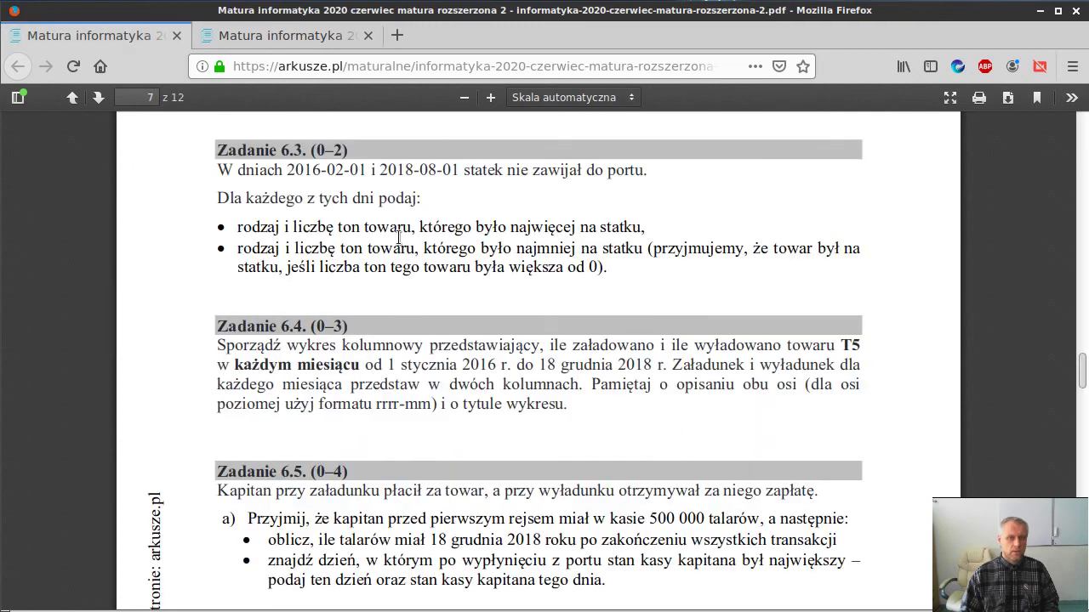
scroll(416, 307, "down", 3)
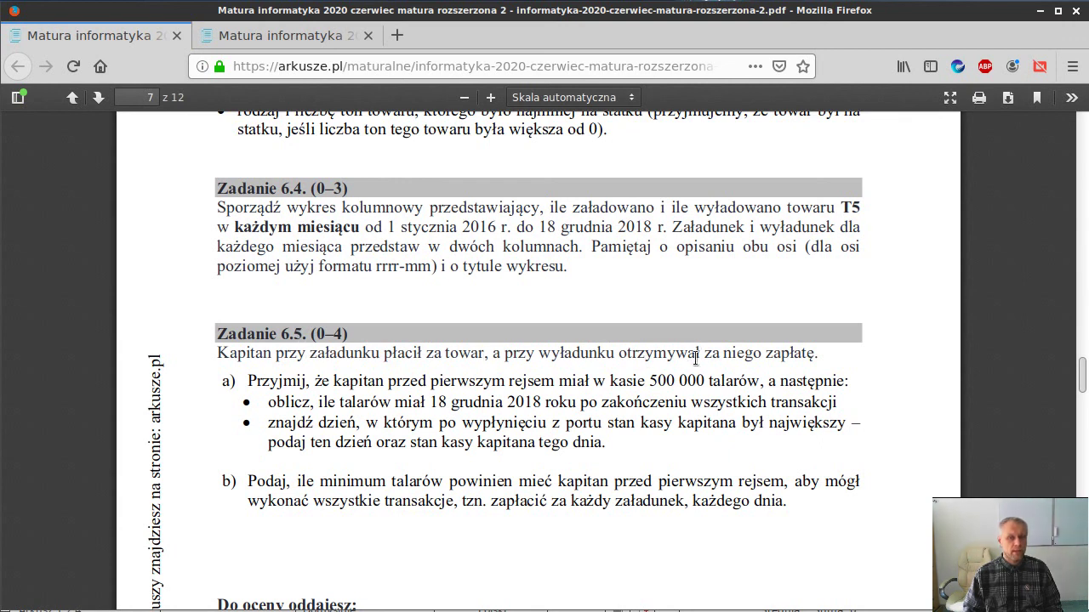
left_click_drag(648, 380, 755, 381)
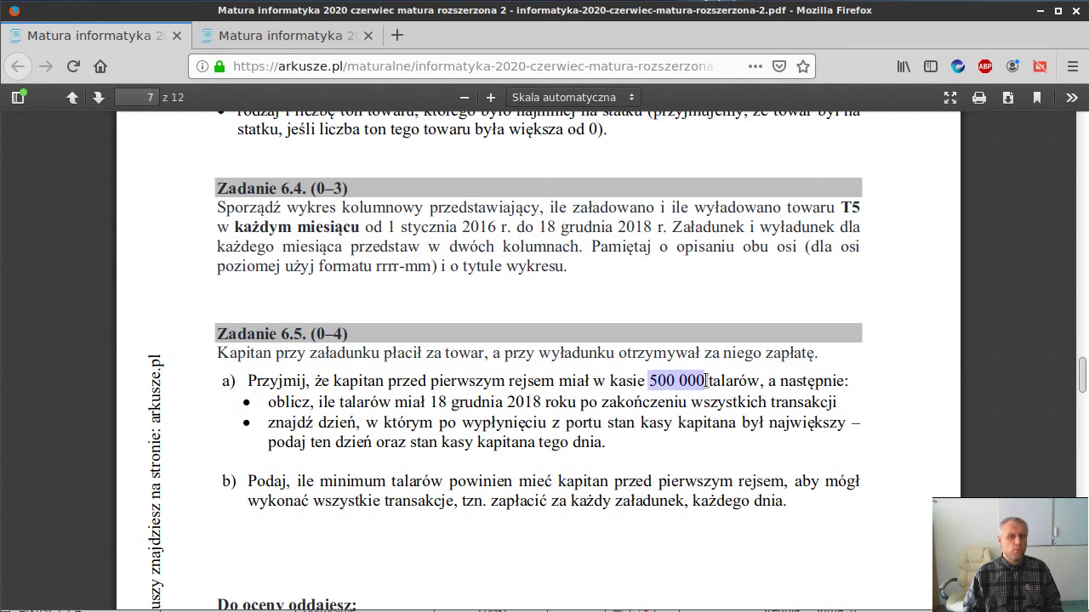
left_click(755, 380)
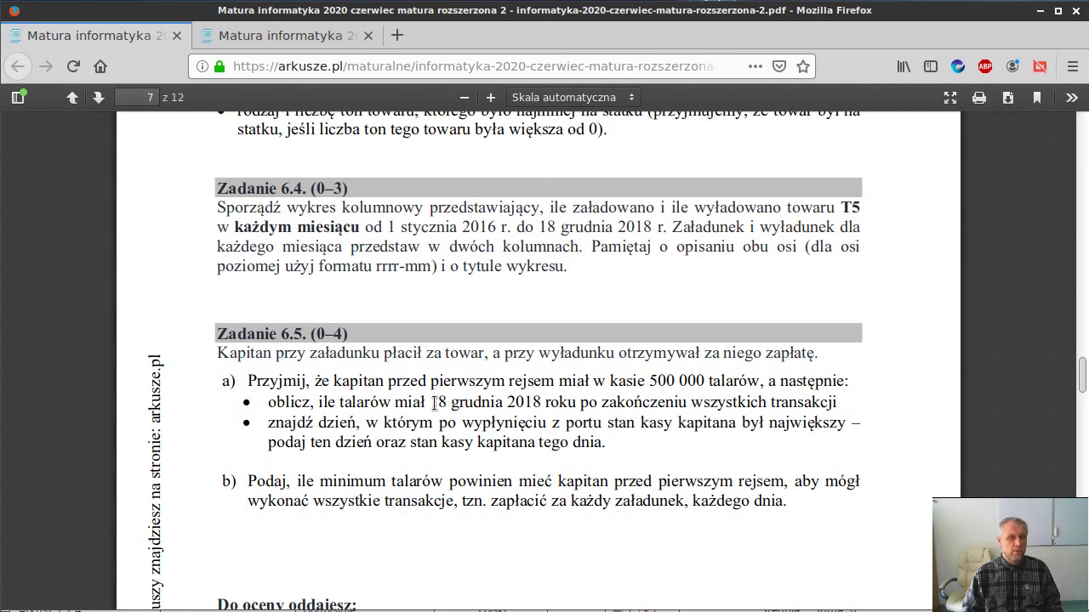
left_click_drag(431, 399, 542, 406)
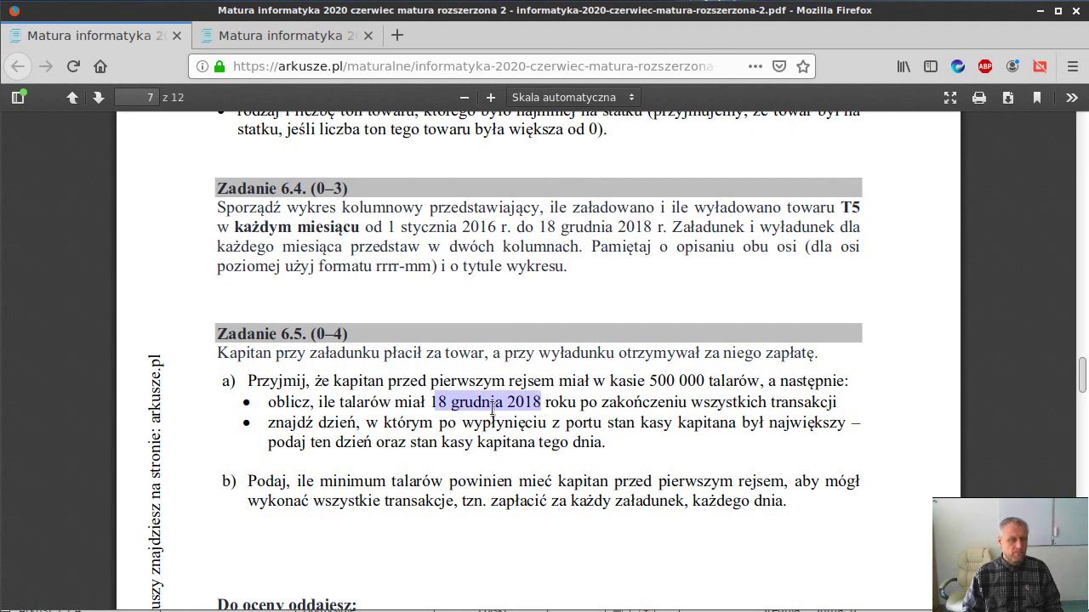
left_click(400, 425)
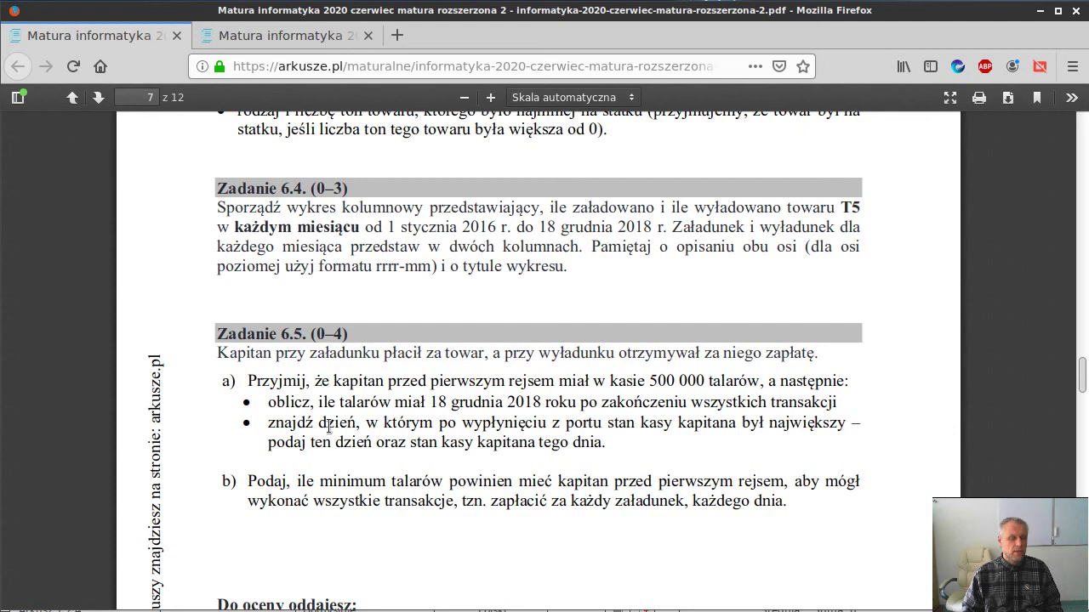
left_click_drag(317, 423, 675, 424)
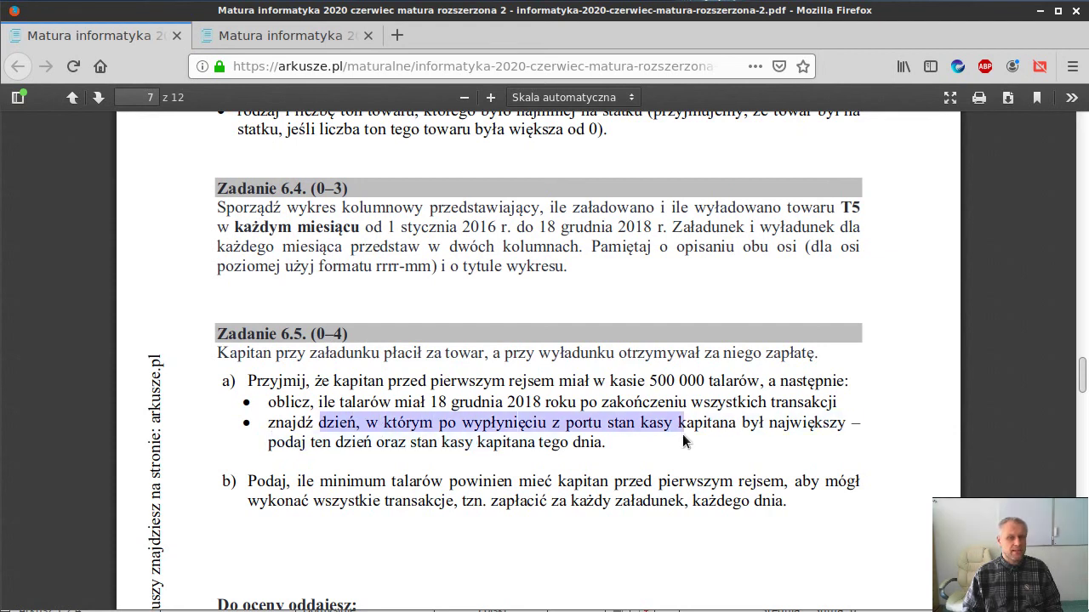
left_click(616, 442)
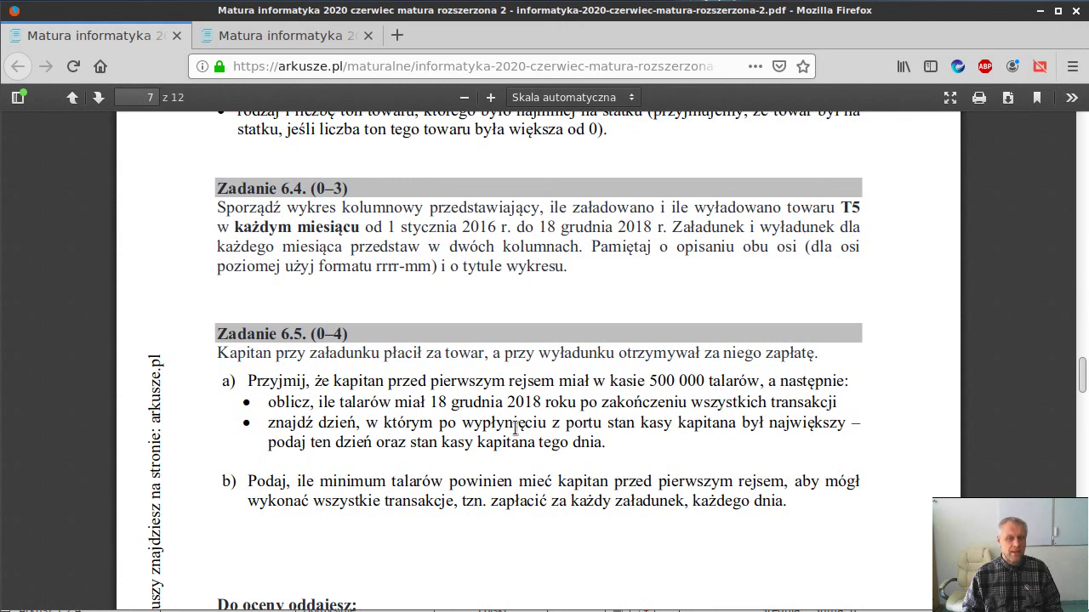
left_click_drag(429, 420, 556, 422)
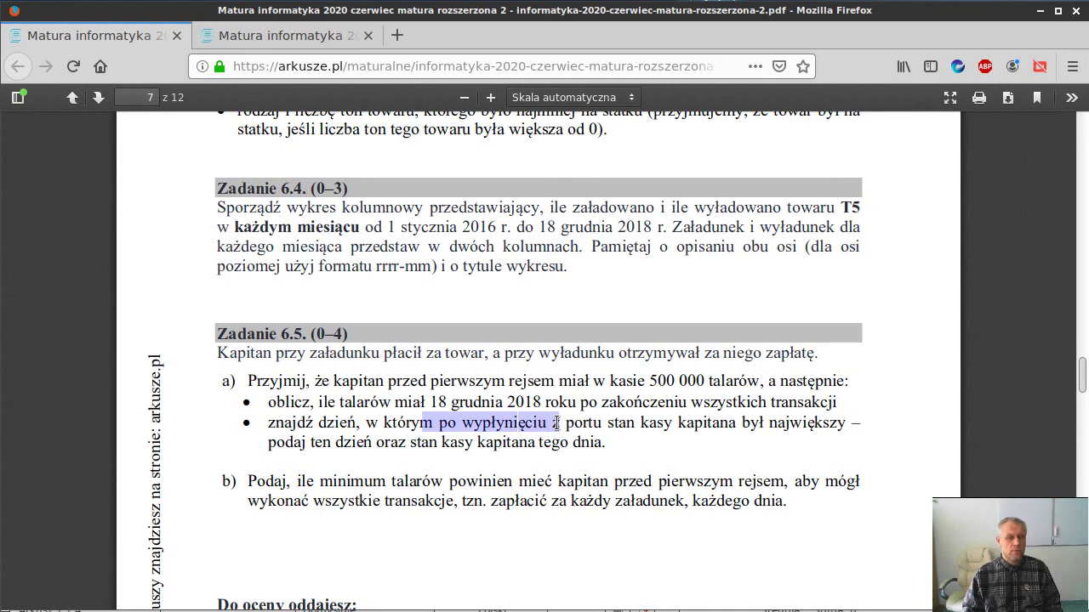
left_click(551, 420)
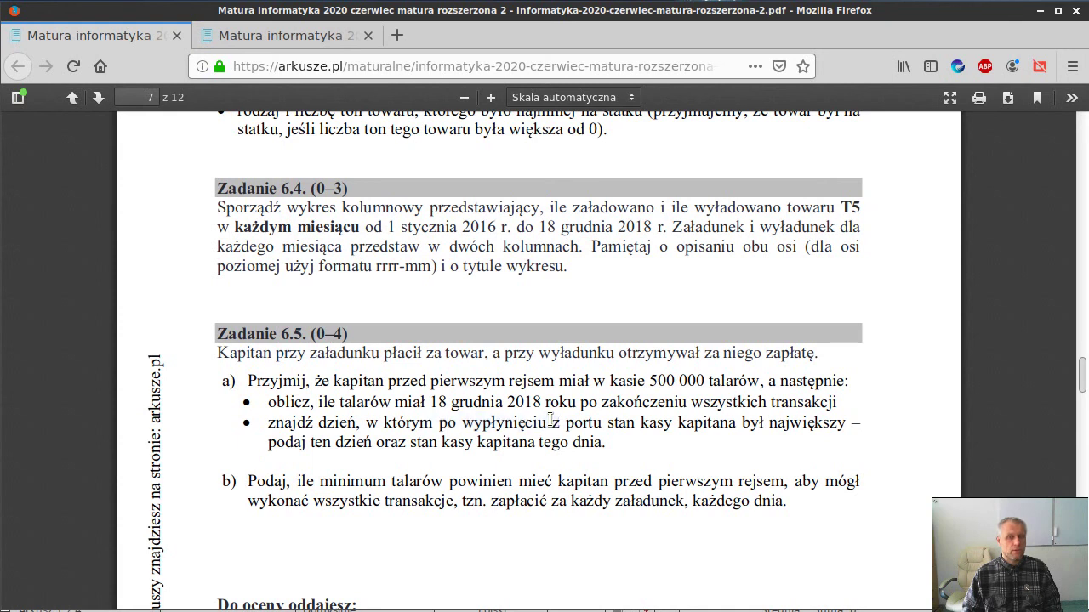
left_click_drag(550, 420, 446, 424)
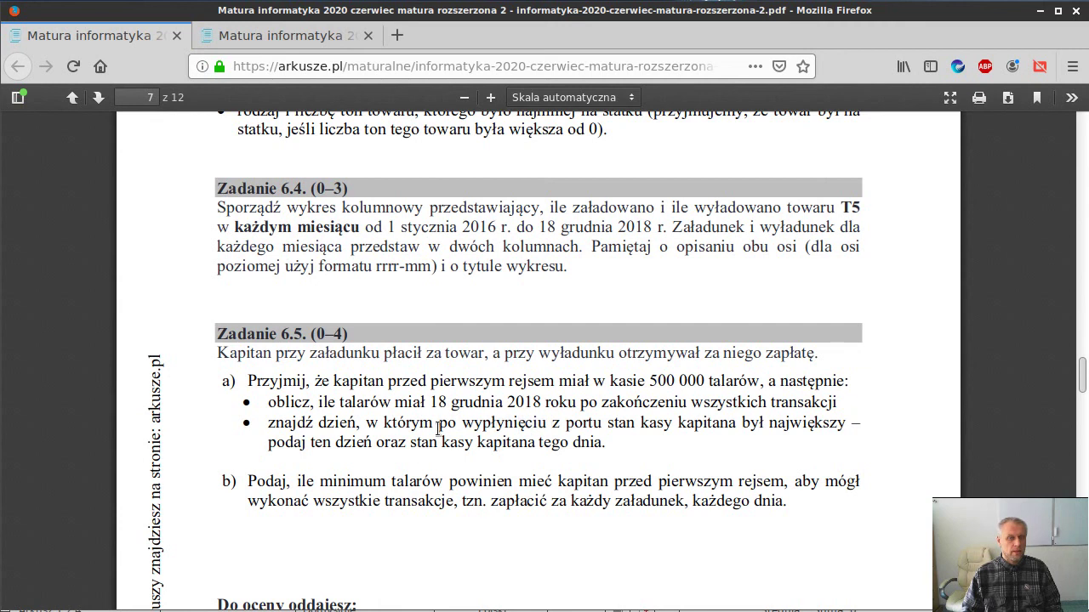
left_click_drag(438, 423, 476, 443)
left_click(484, 443)
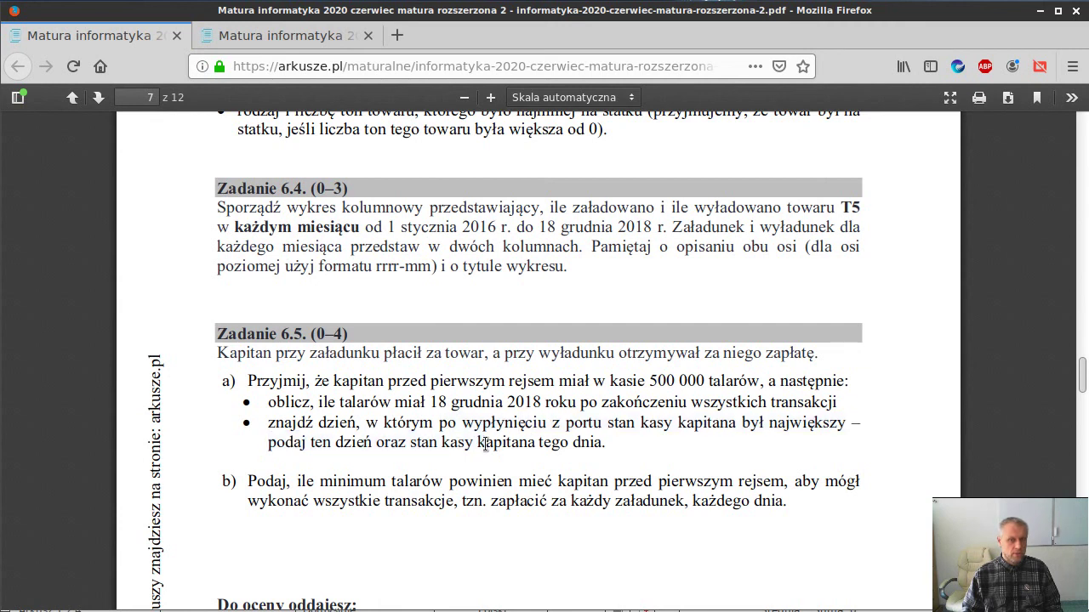
left_click_drag(333, 482, 473, 501)
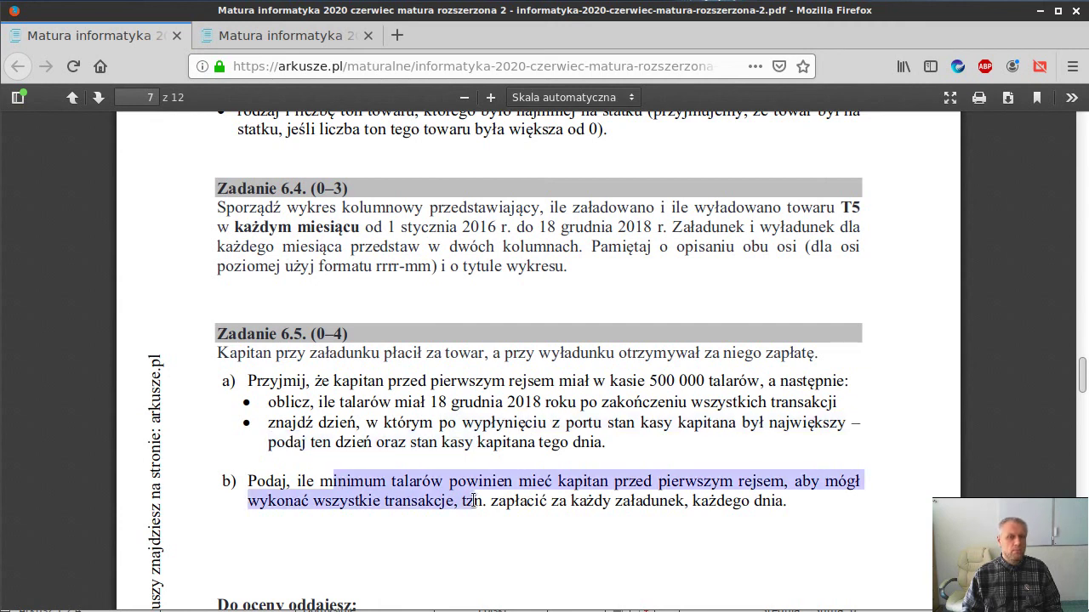
left_click(503, 521)
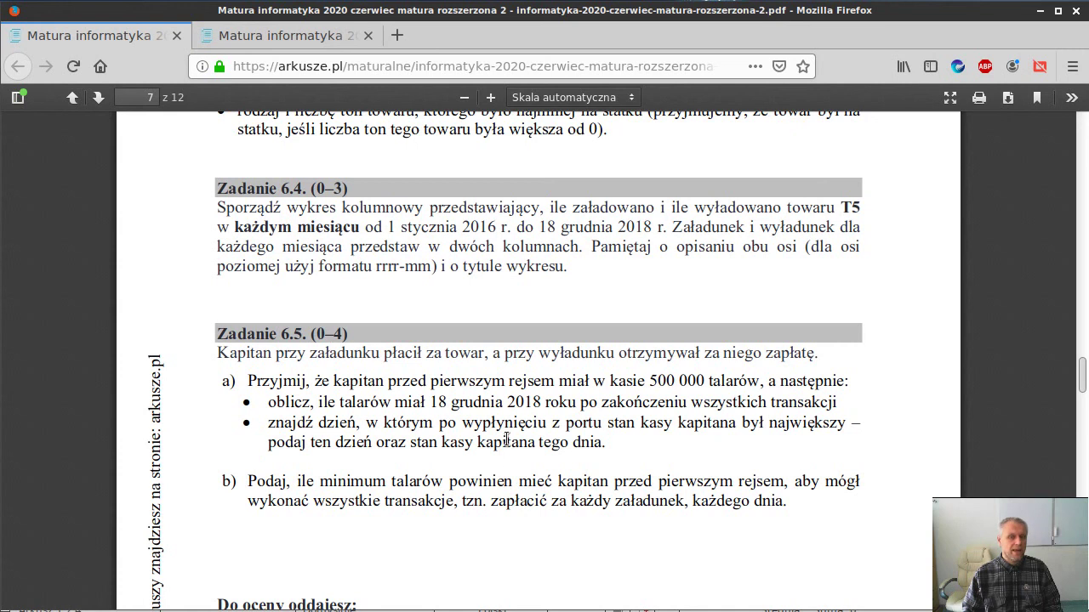
left_click_drag(506, 442, 485, 425)
left_click(485, 424)
Enter the starting balance 500000 in P1
key("alt+Tab")
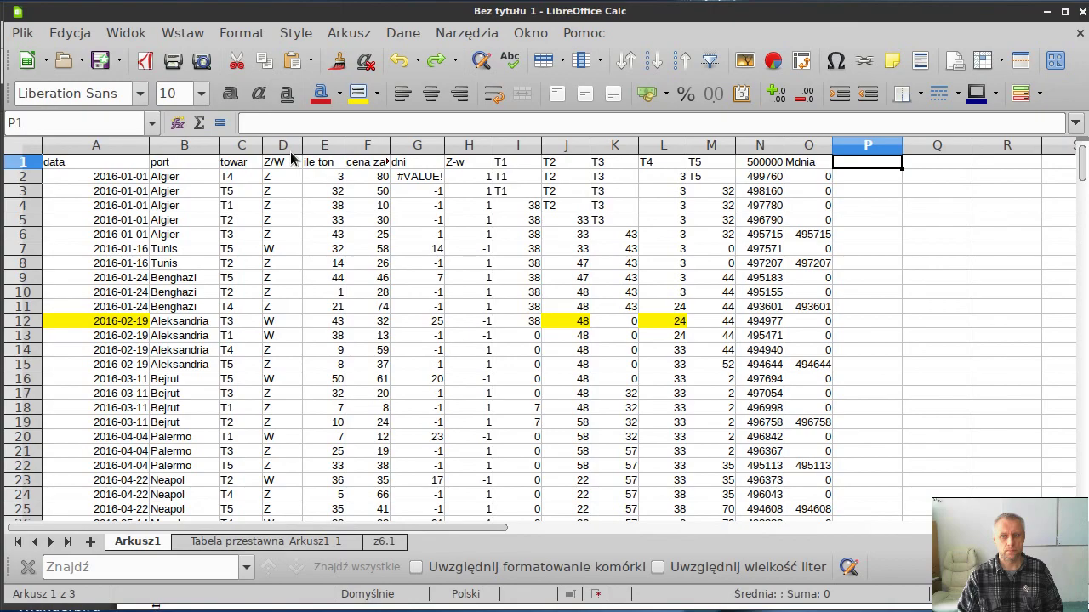
type("5")
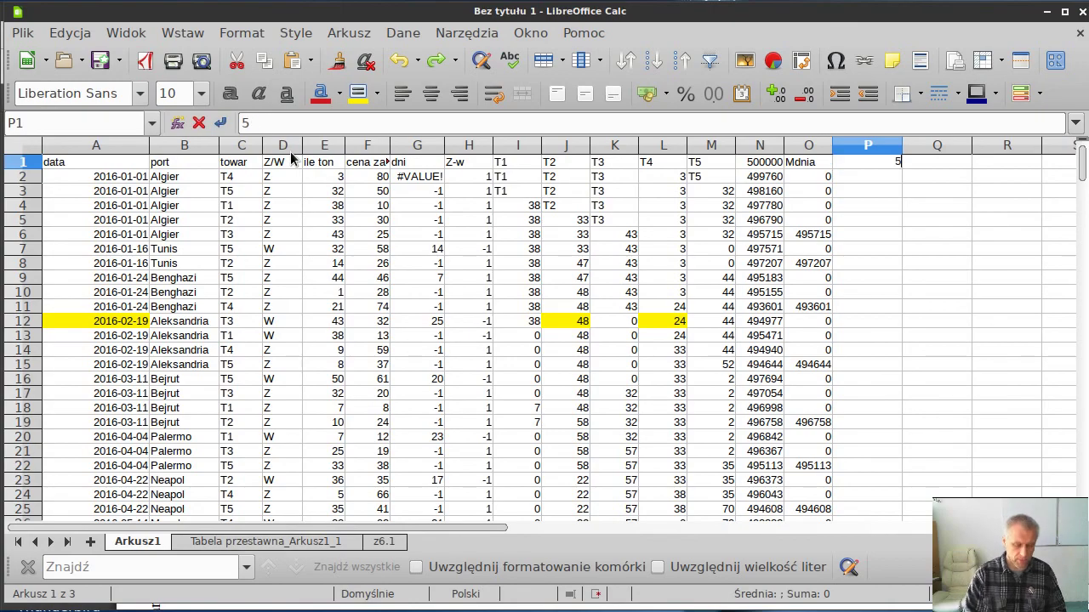
type("00000")
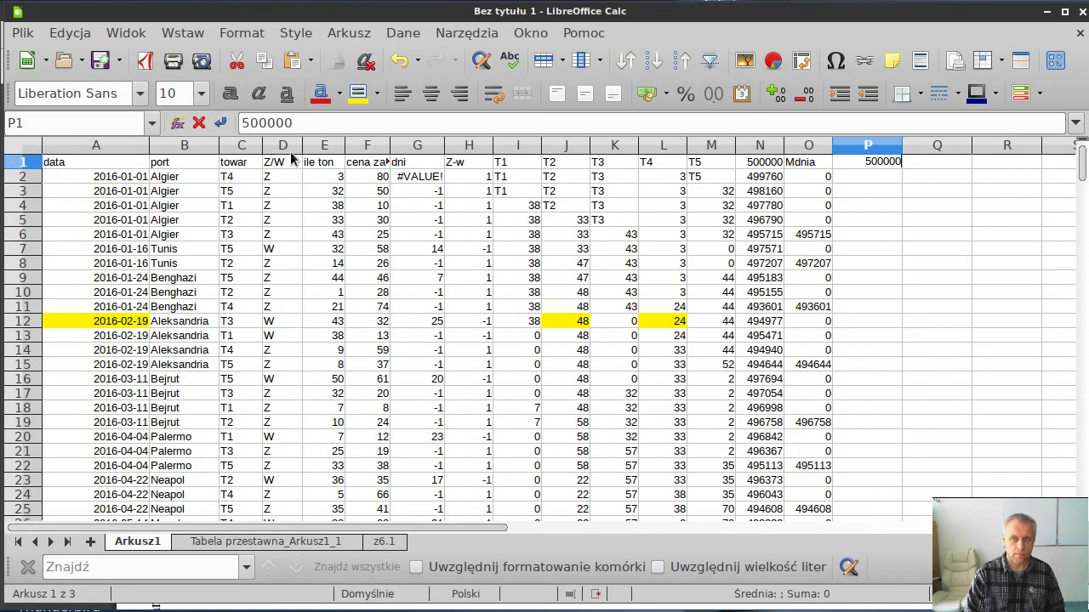
key("Return")
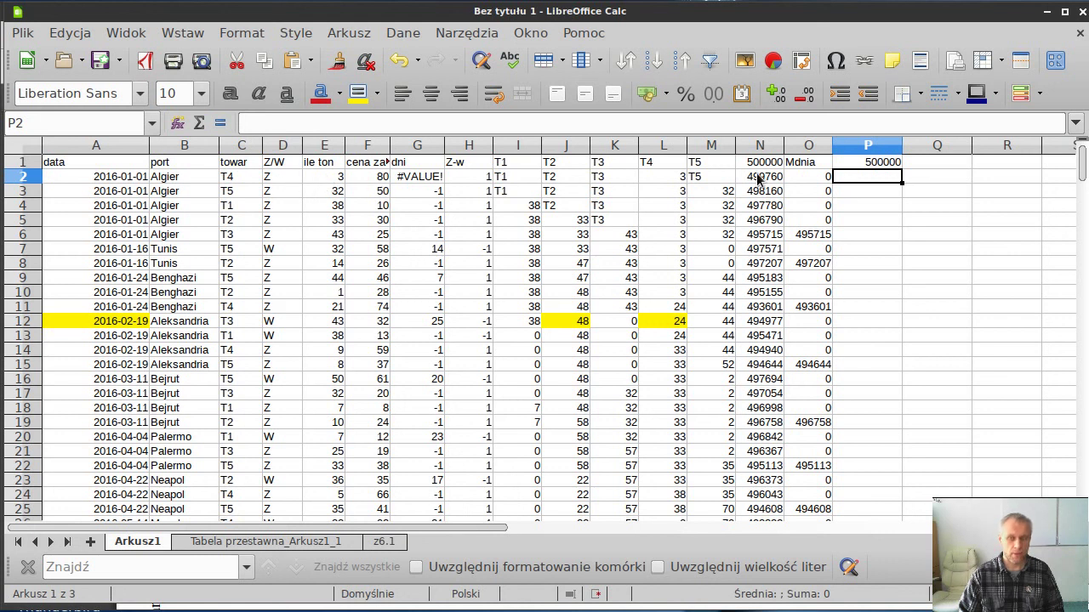
Enter =P1-E2*F2*H2 in P2, giving a running balance of 499760
type("=")
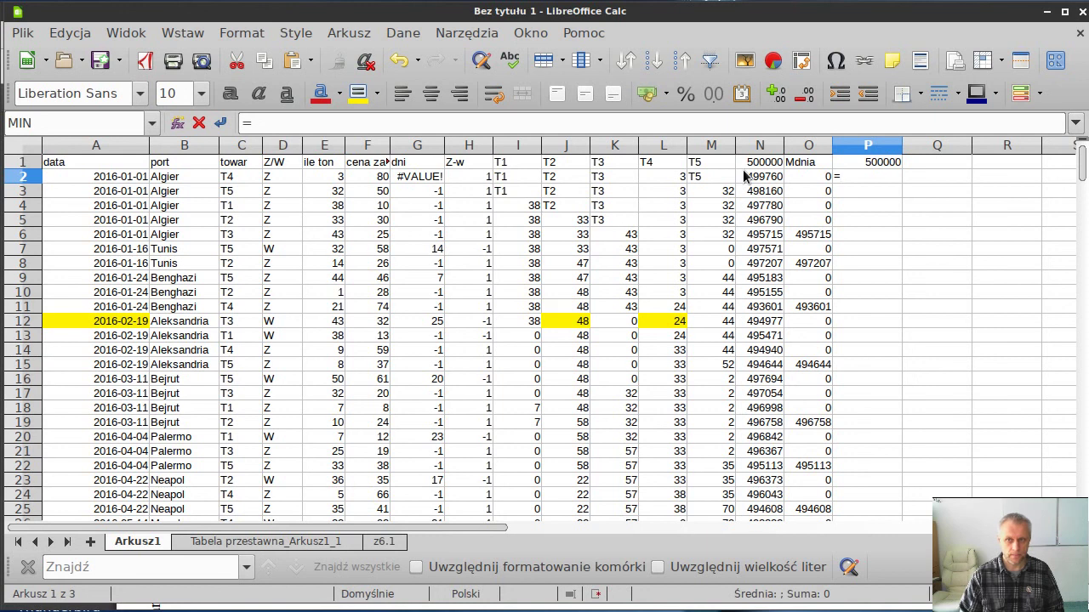
left_click(885, 163)
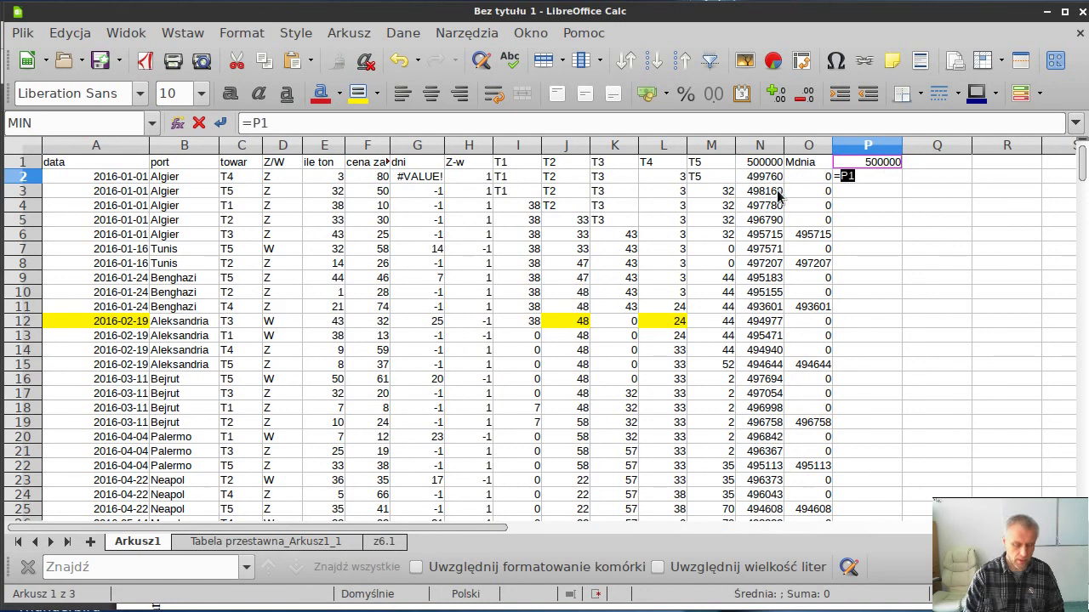
type("-")
left_click(338, 177)
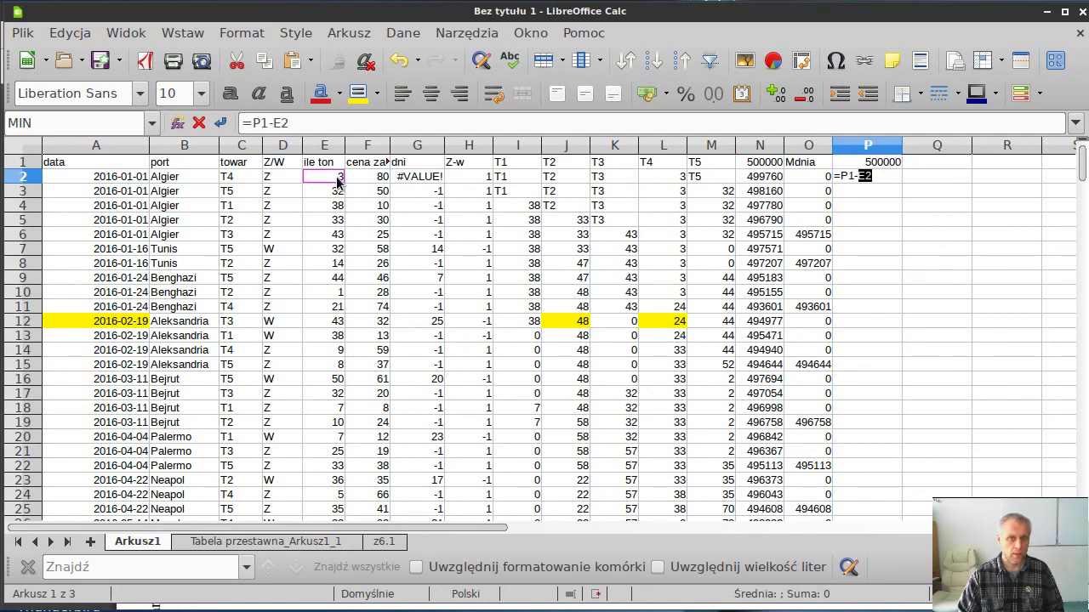
type("*")
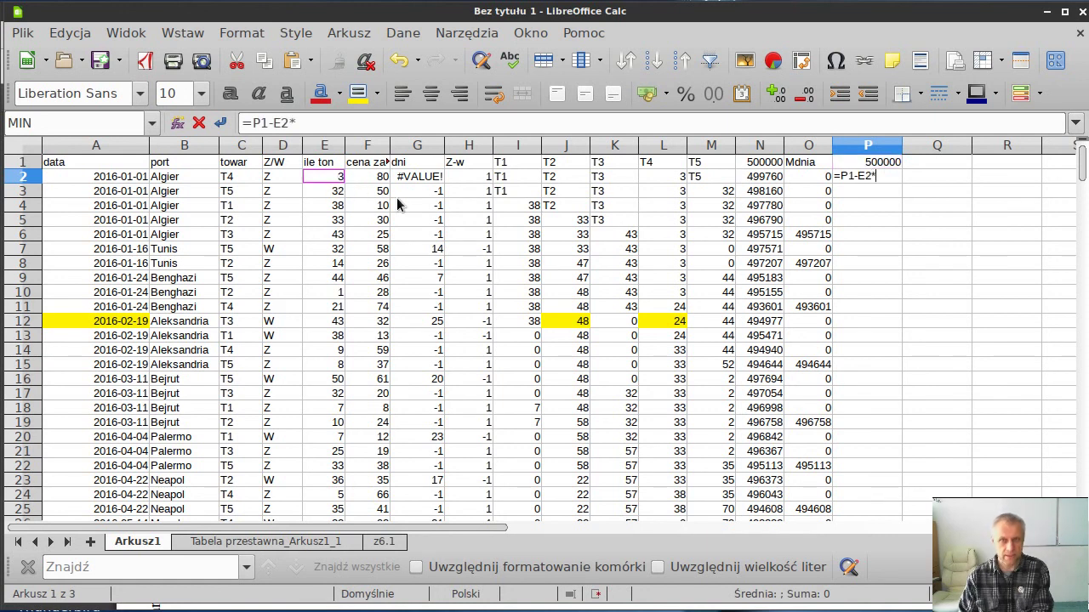
left_click(367, 178)
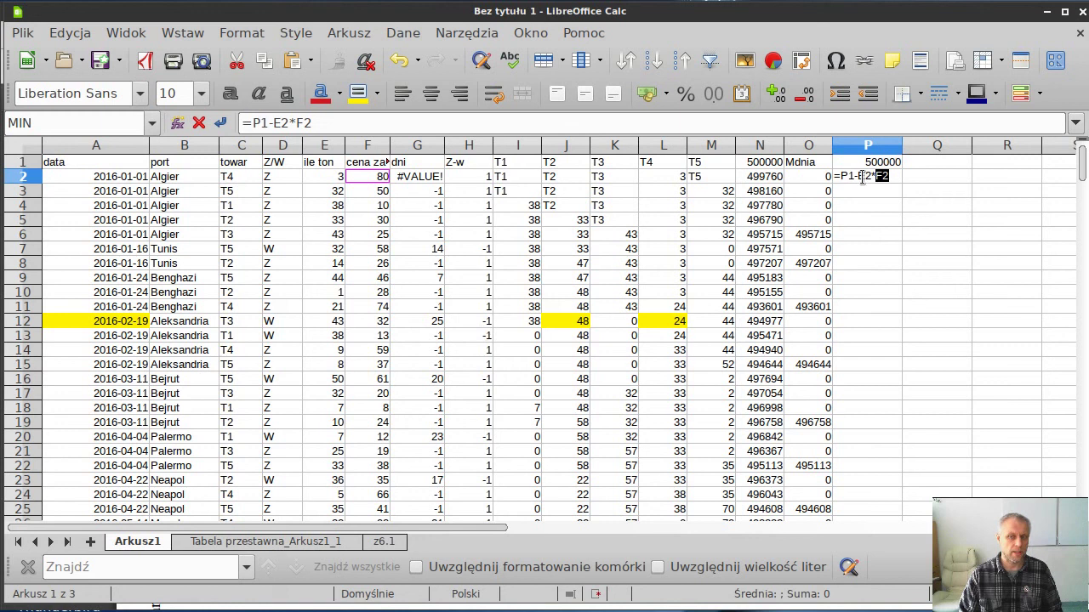
left_click(893, 176)
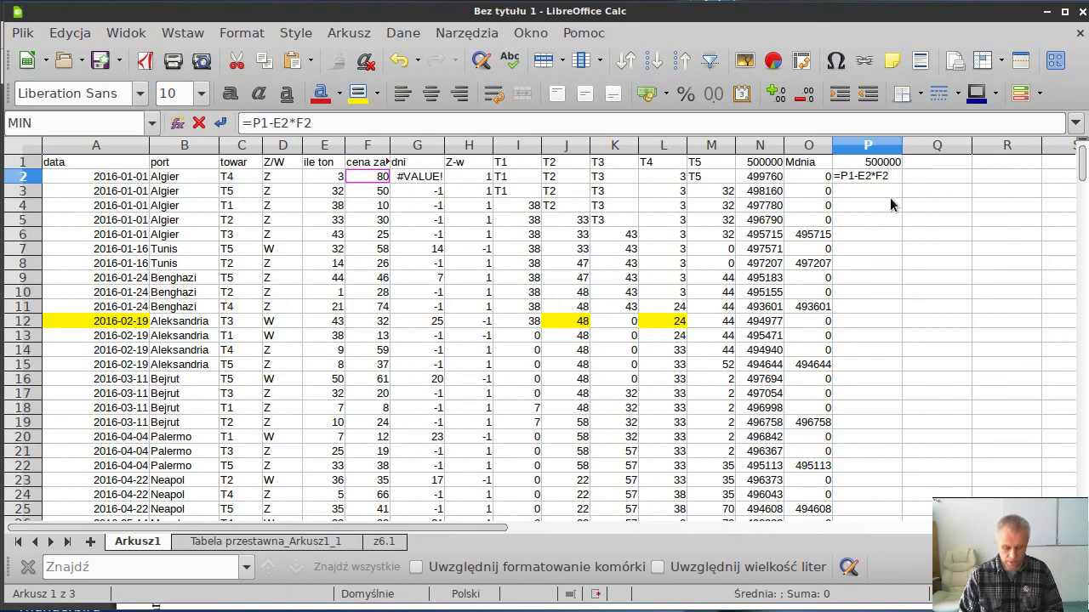
type("*")
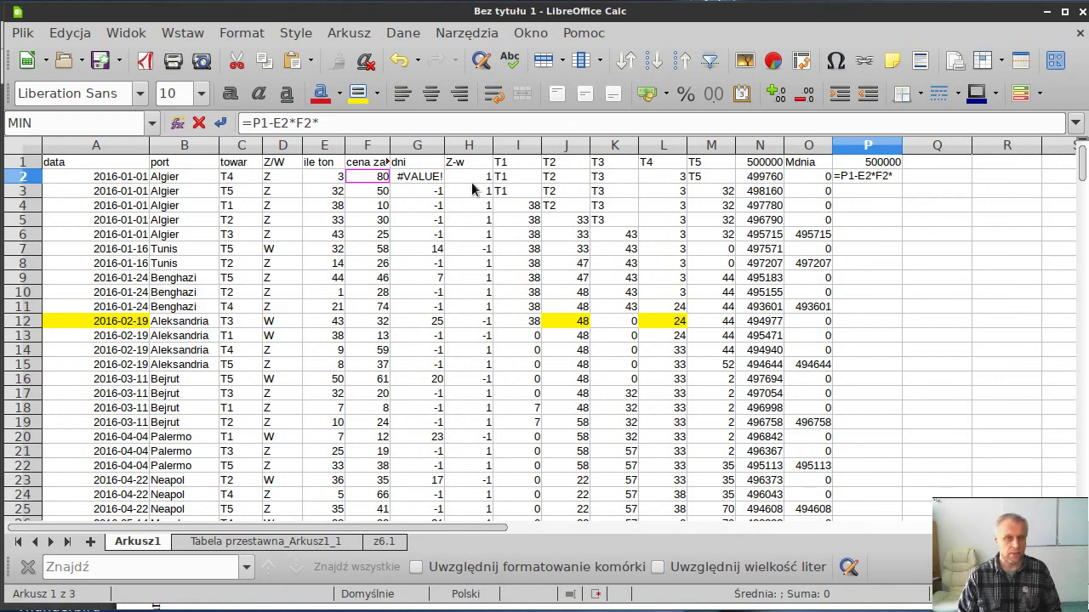
left_click(470, 176)
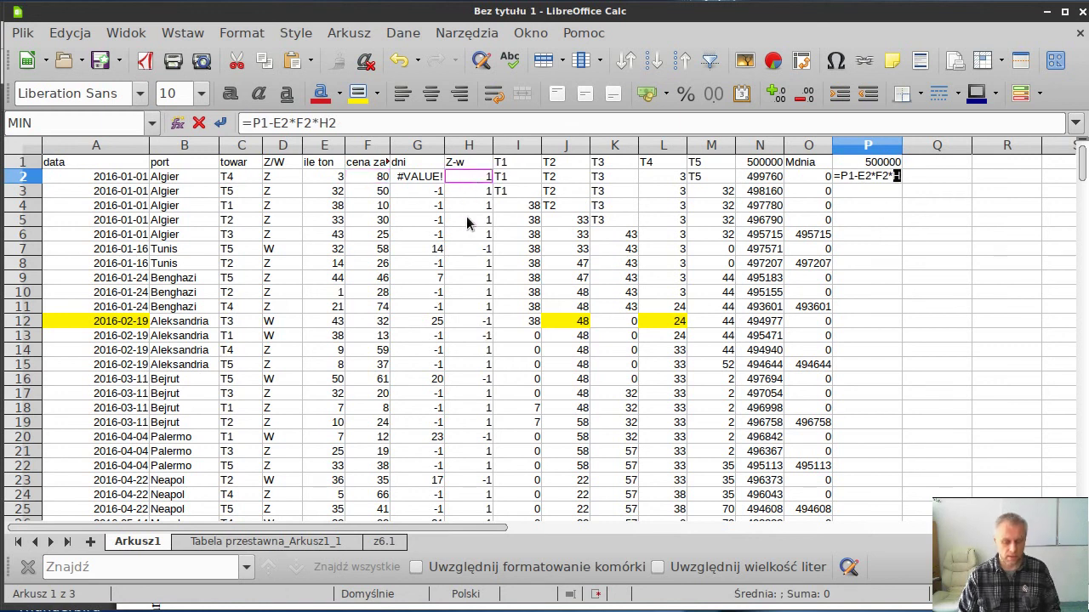
key("Return")
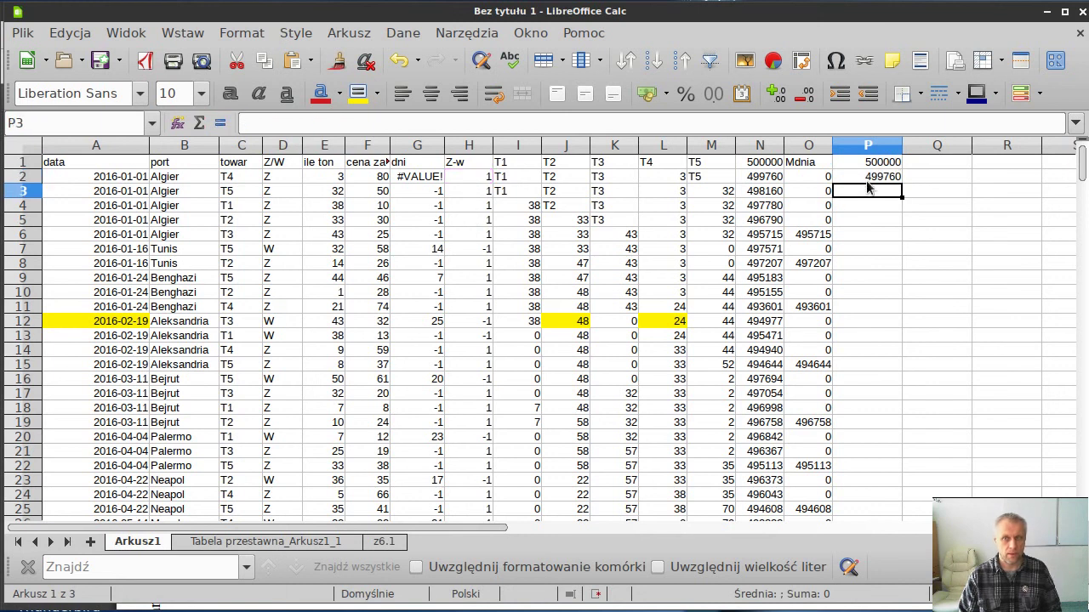
left_click(867, 177)
Fill the running balance formula down to P203 and check the copied formulas in H12, P12, P13
double_click(900, 183)
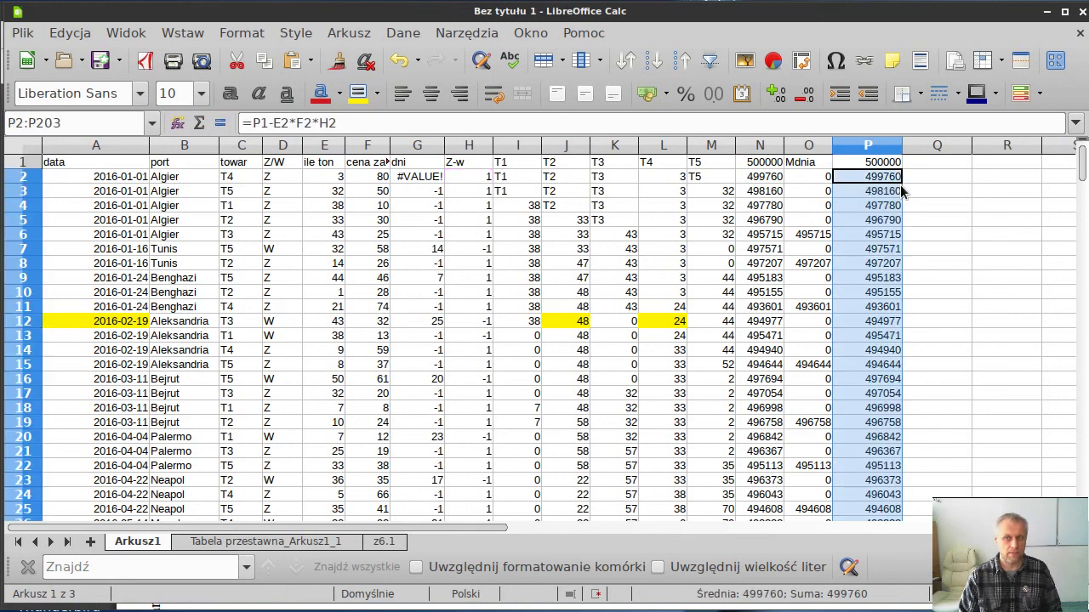
left_click(486, 323)
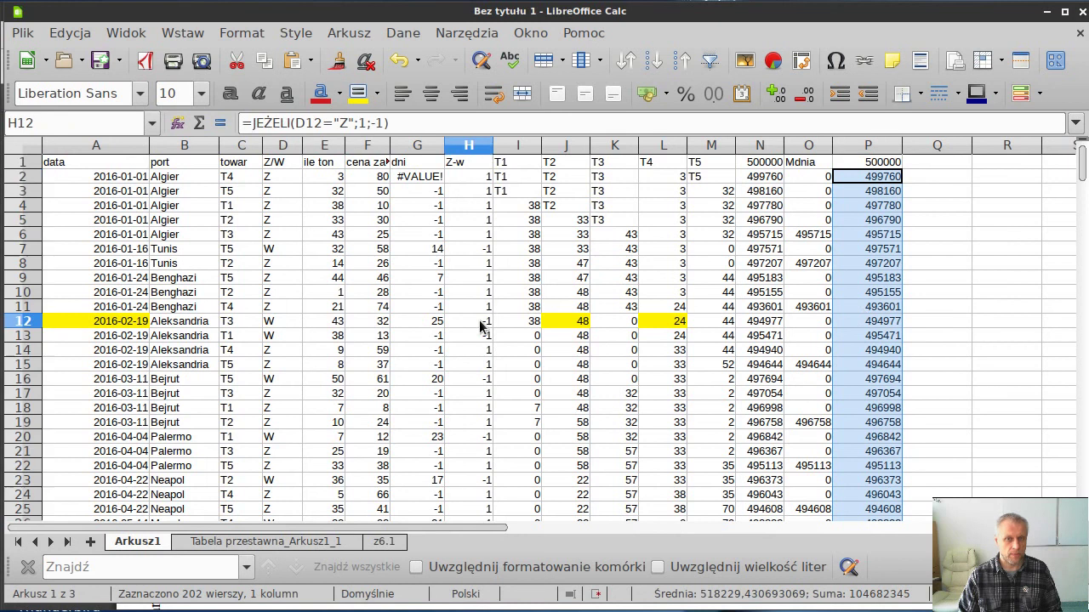
left_click(891, 321)
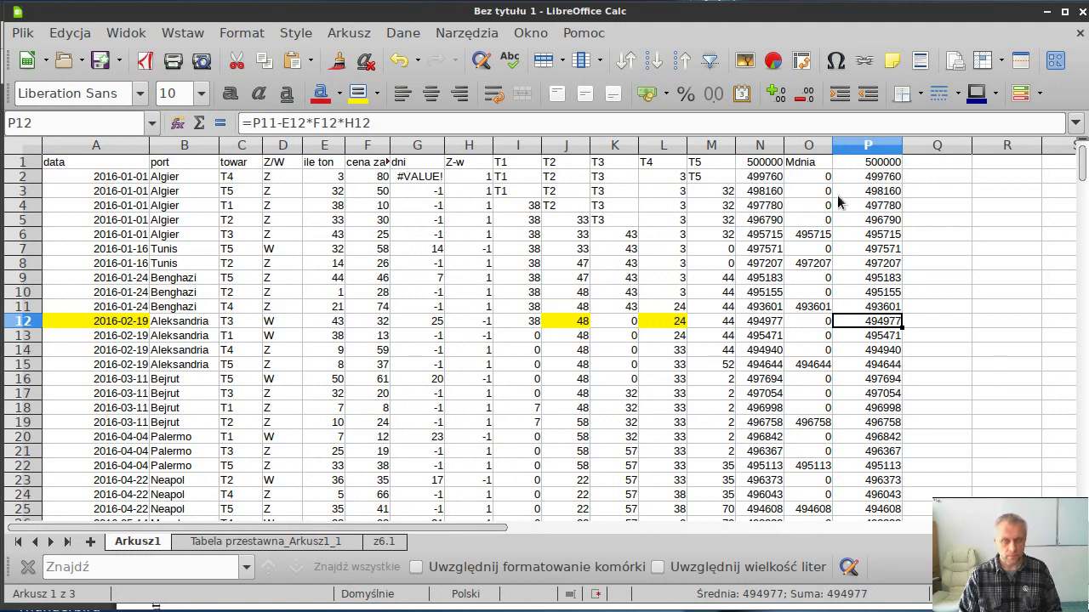
left_click(876, 338)
Highlight the final balance 545844 in P203 yellow, then return to the top of column Q
key("ctrl+Down")
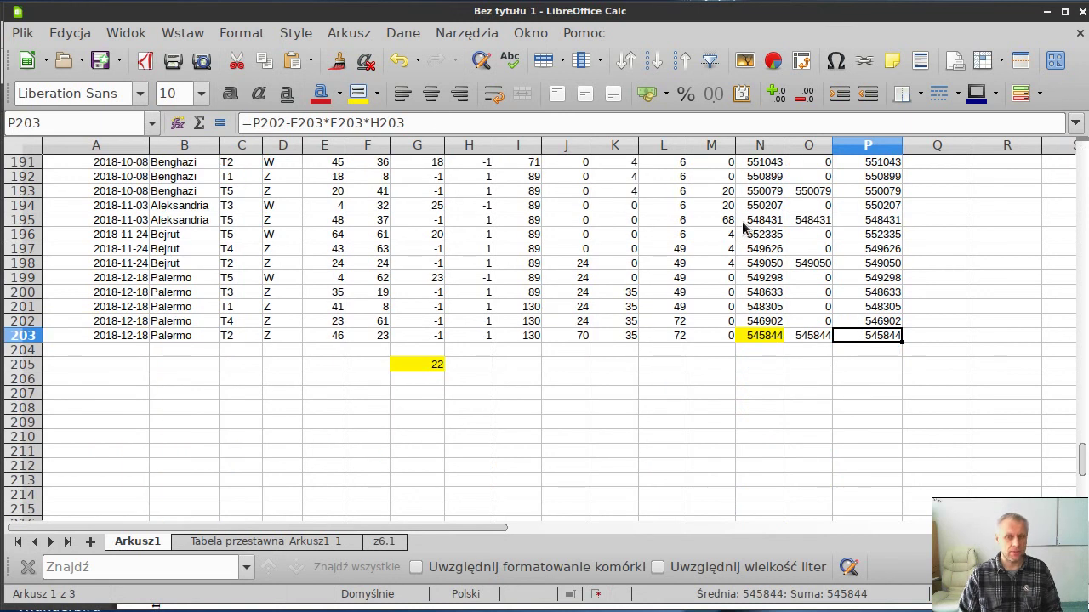
left_click(355, 91)
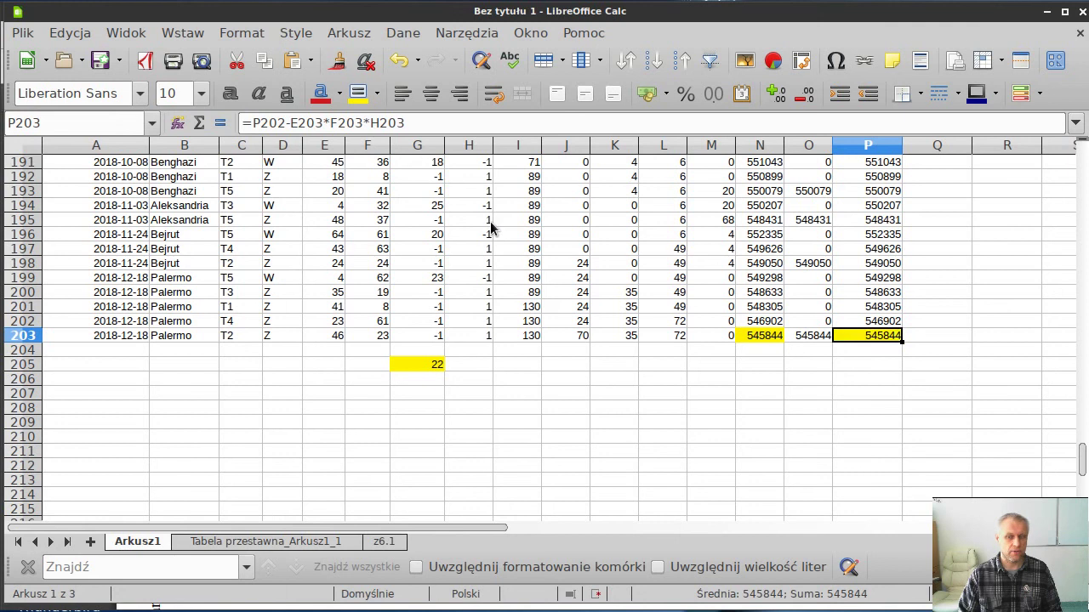
key("ctrl+Up")
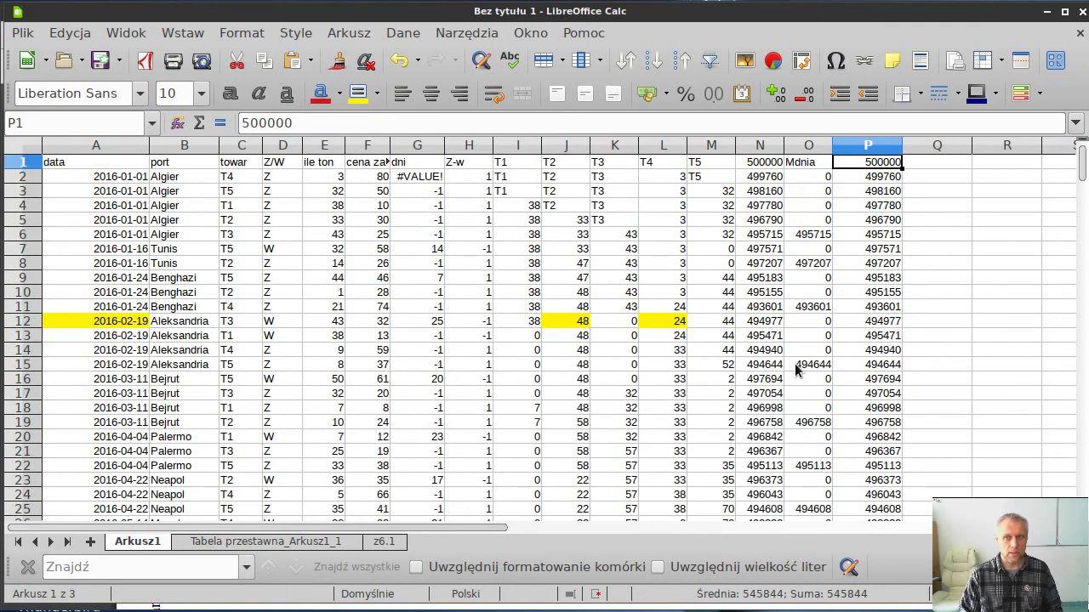
key("Right")
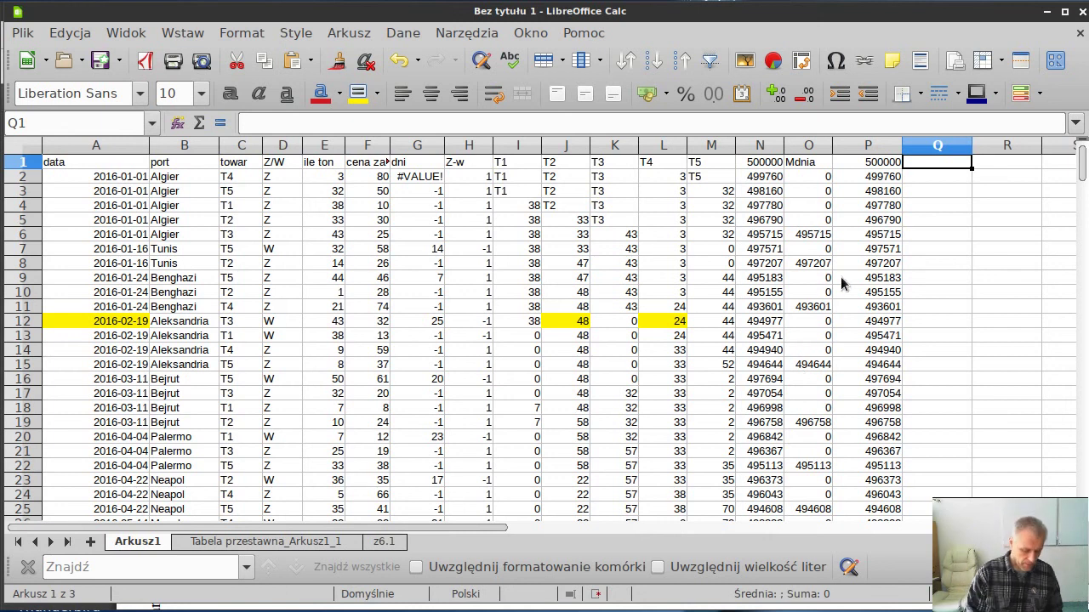
Head column Q 'Mdni' and enter =JEŻELI(A2<>A3;P2;0) in Q2
type("Mdni")
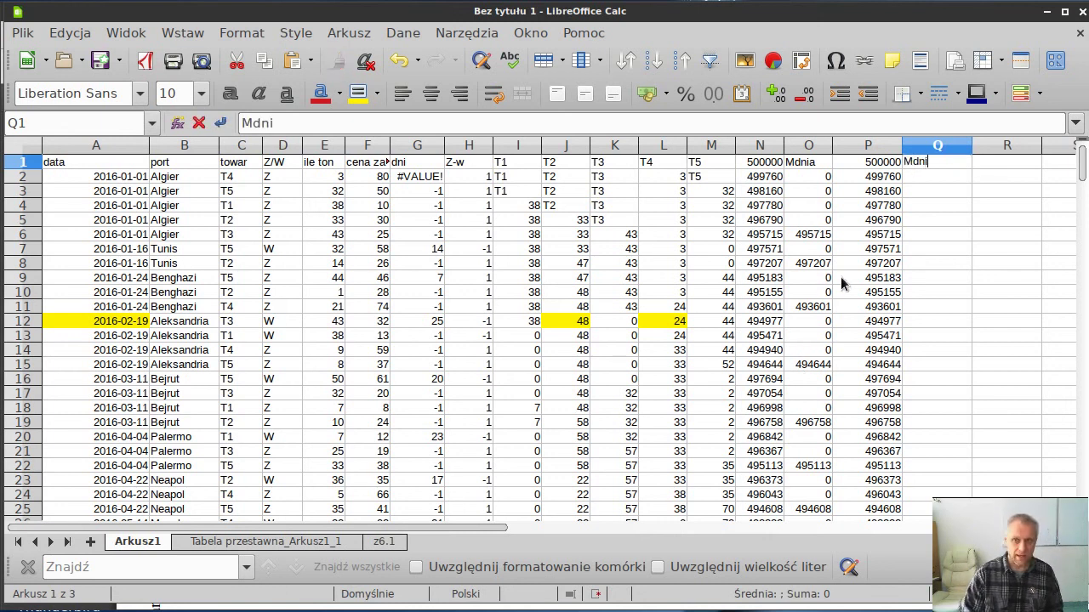
key("Return")
type("=")
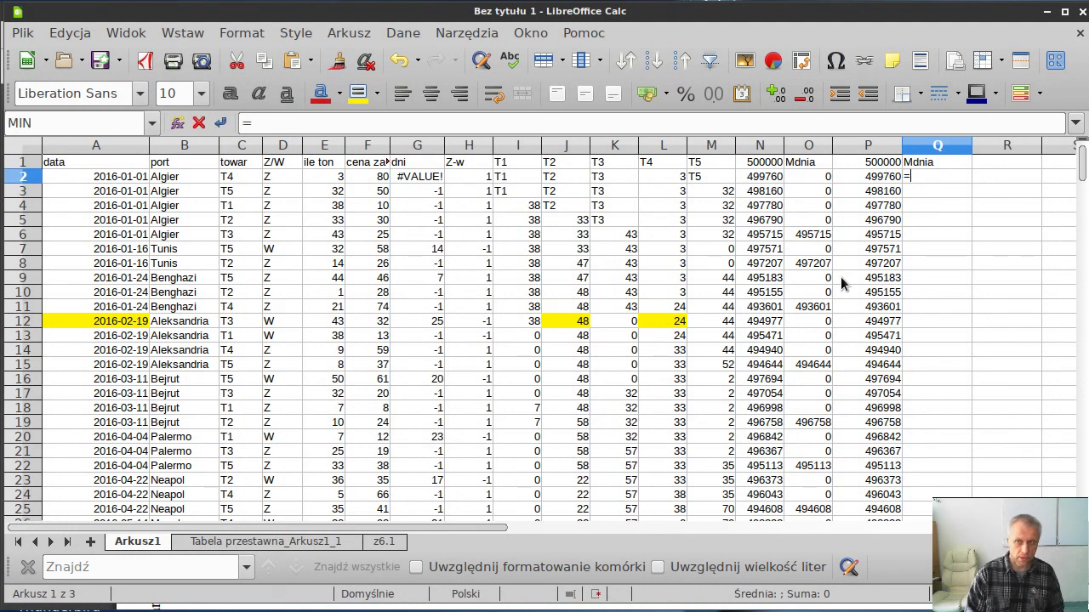
type("jeżeli")
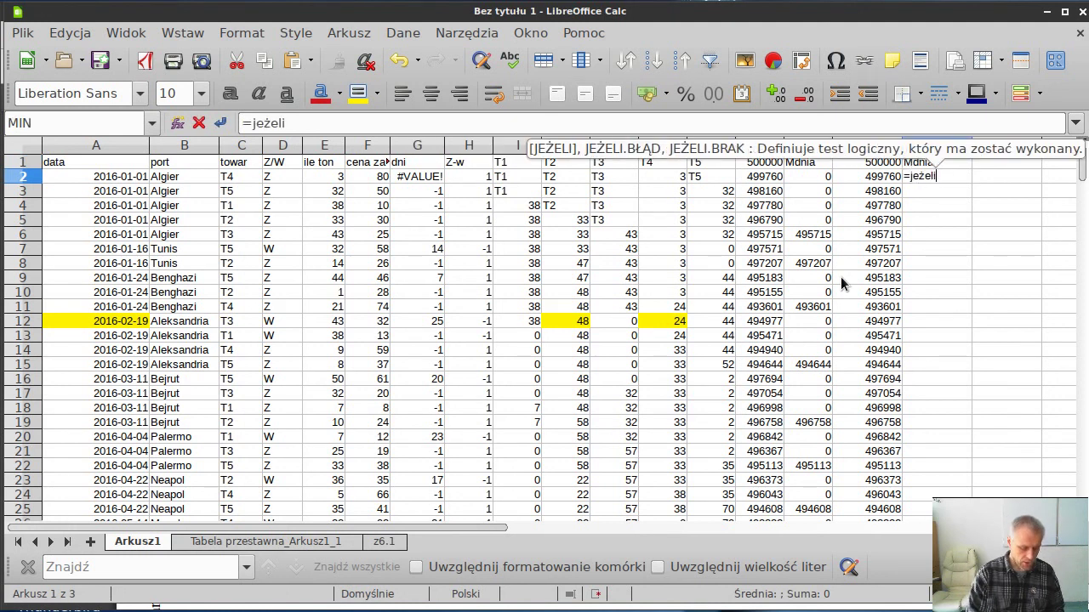
type("(")
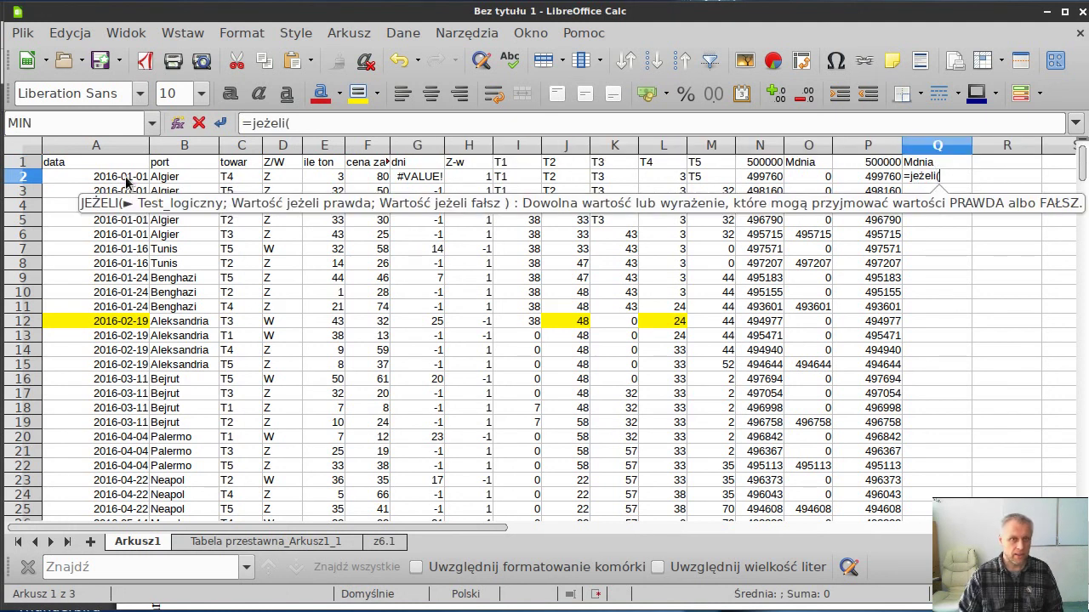
left_click(126, 178)
type("<>")
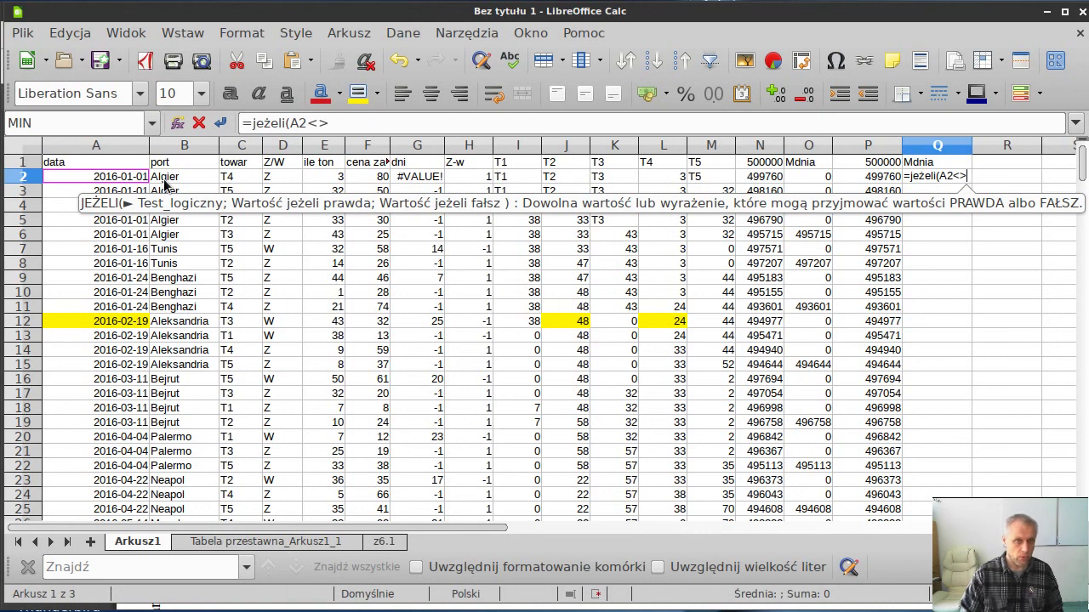
left_click(136, 191)
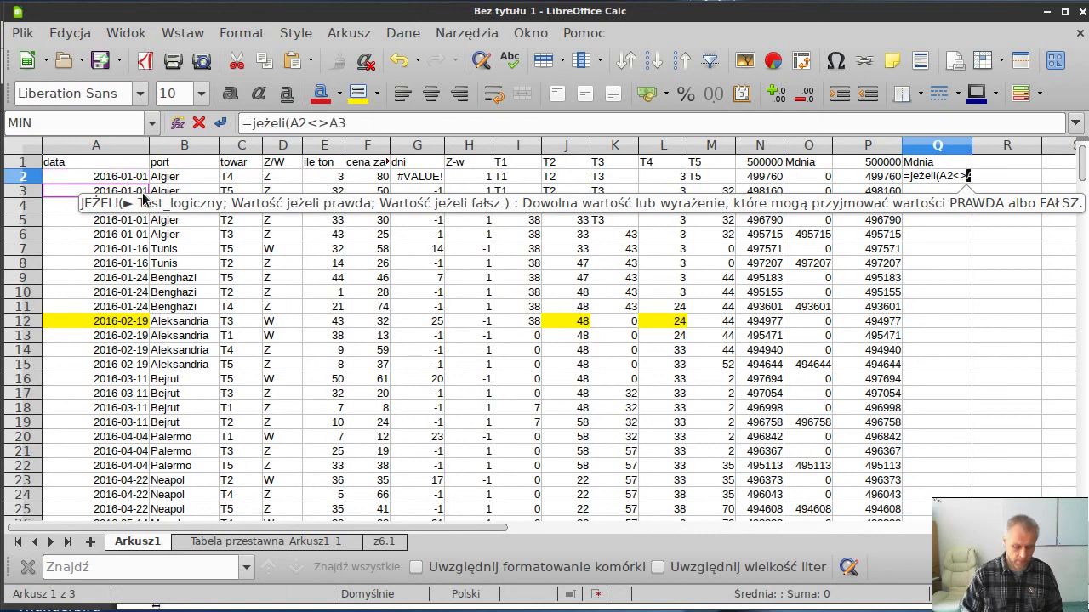
type(";")
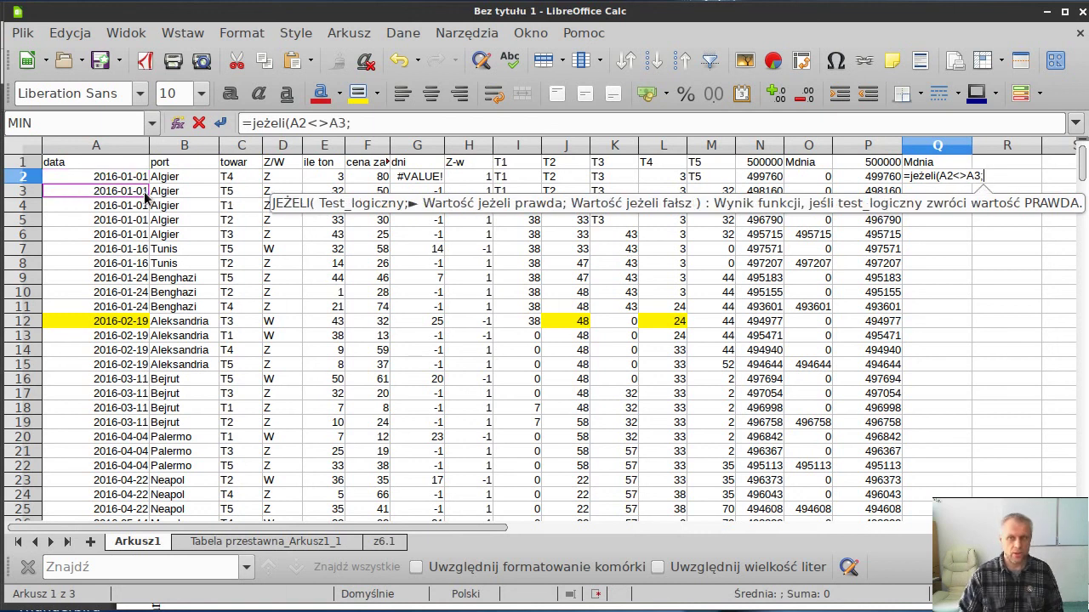
left_click(859, 180)
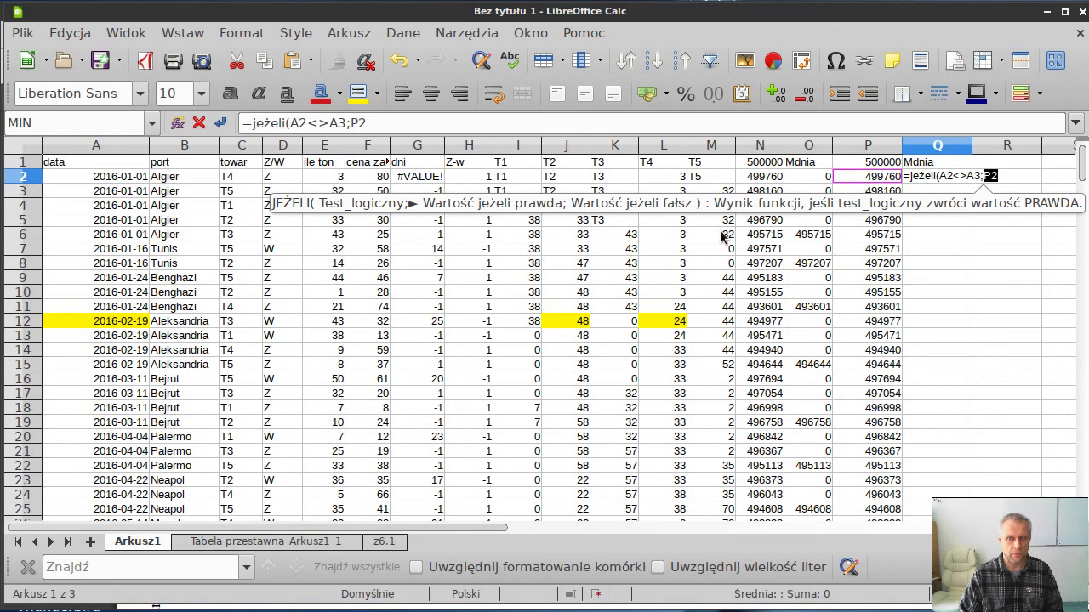
type(";")
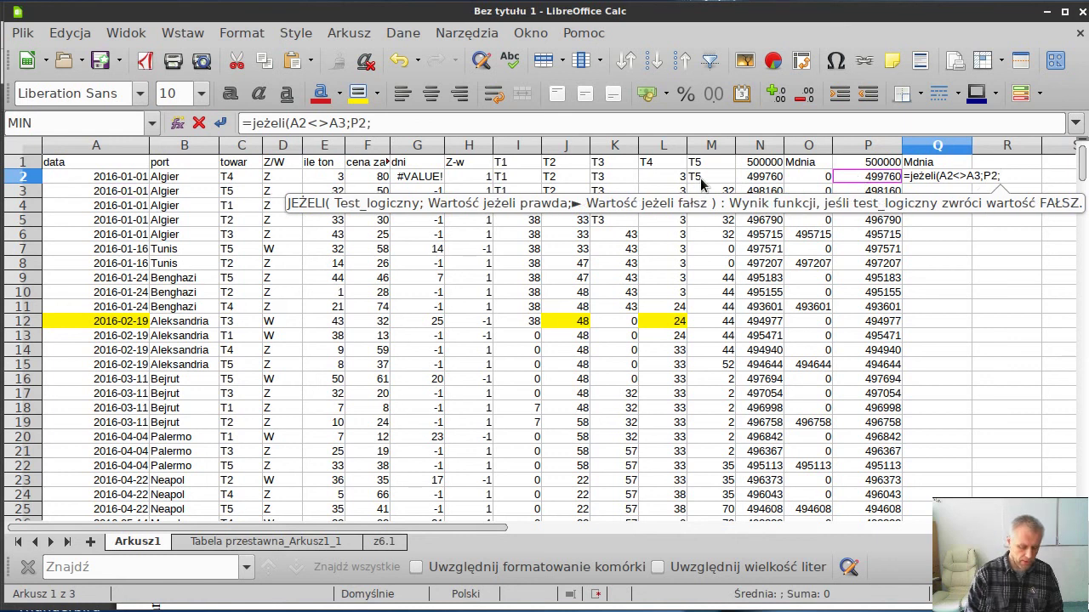
type("0)")
key("Return")
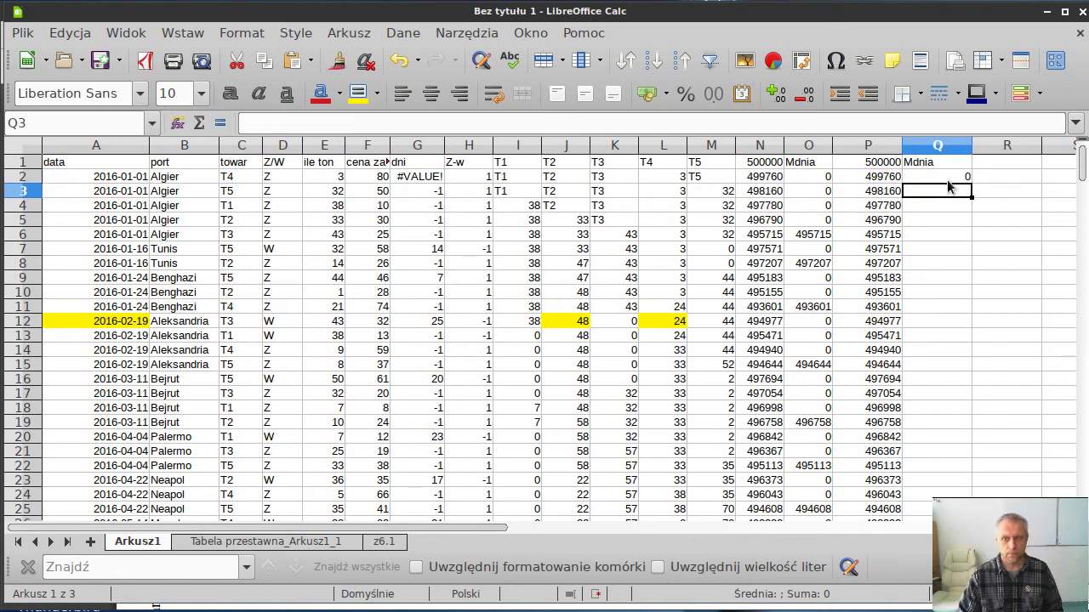
Copy the Q2 formula down to row 203, verify it in Q6 and Q7, and begin a MAKS formula in Q205
left_click(952, 177)
double_click(971, 180)
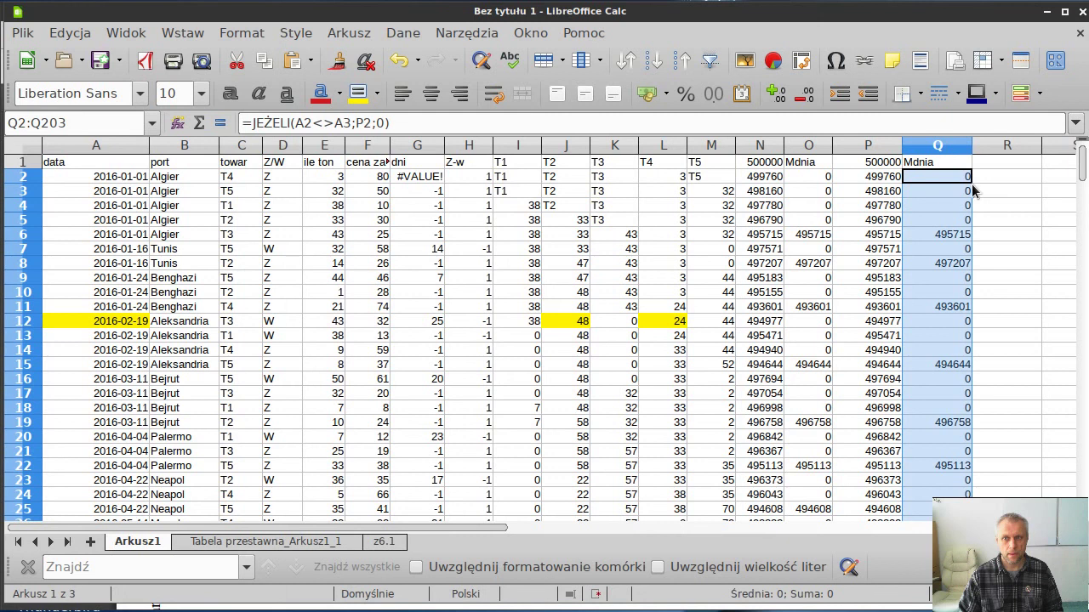
left_click(946, 236)
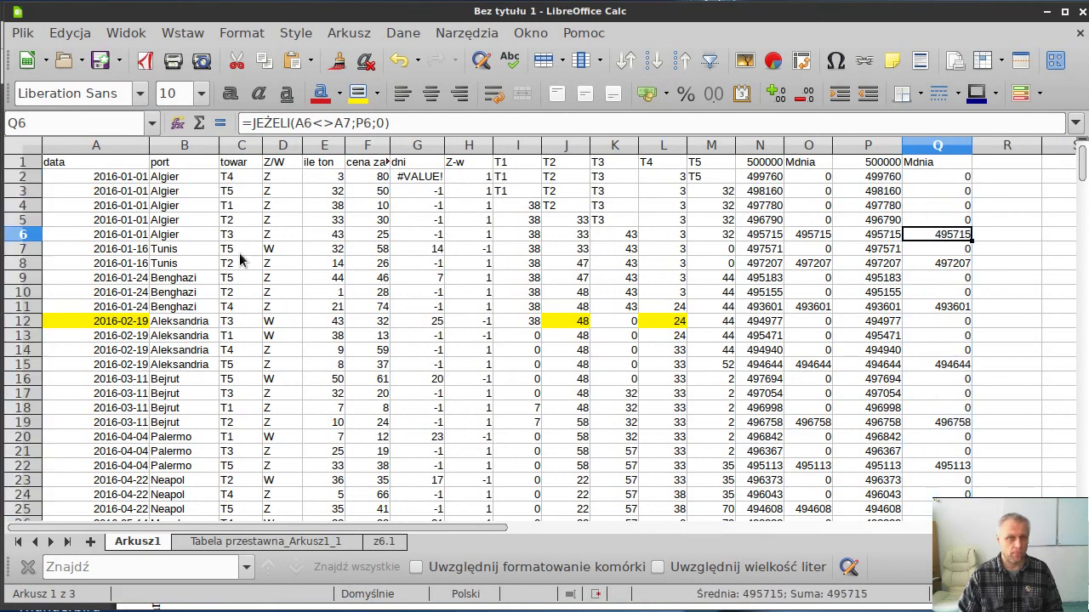
left_click(930, 251)
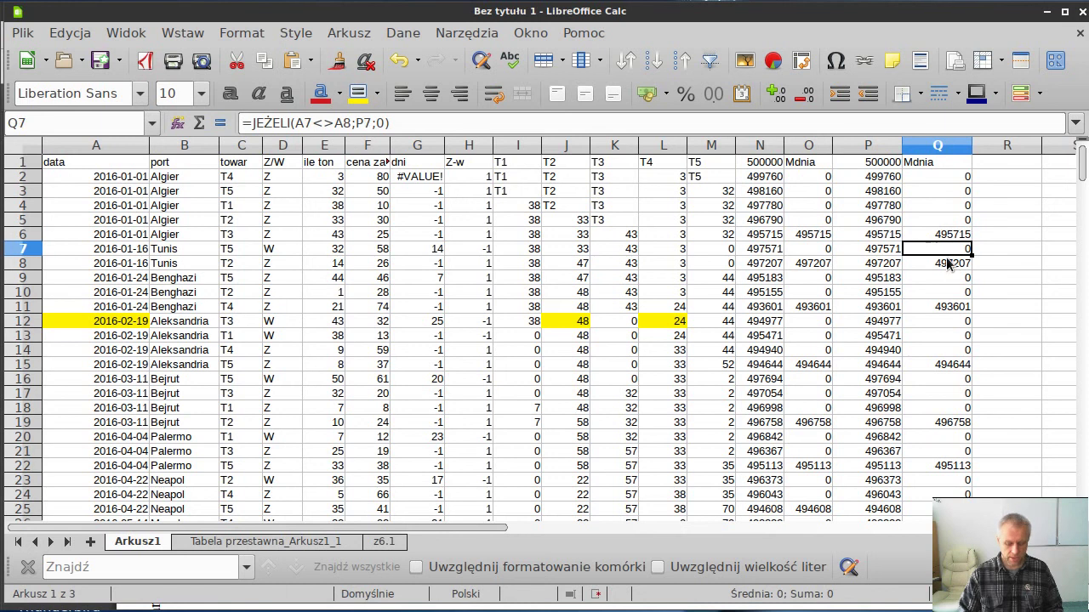
key("ctrl+Down")
key("Down")
key("Down")
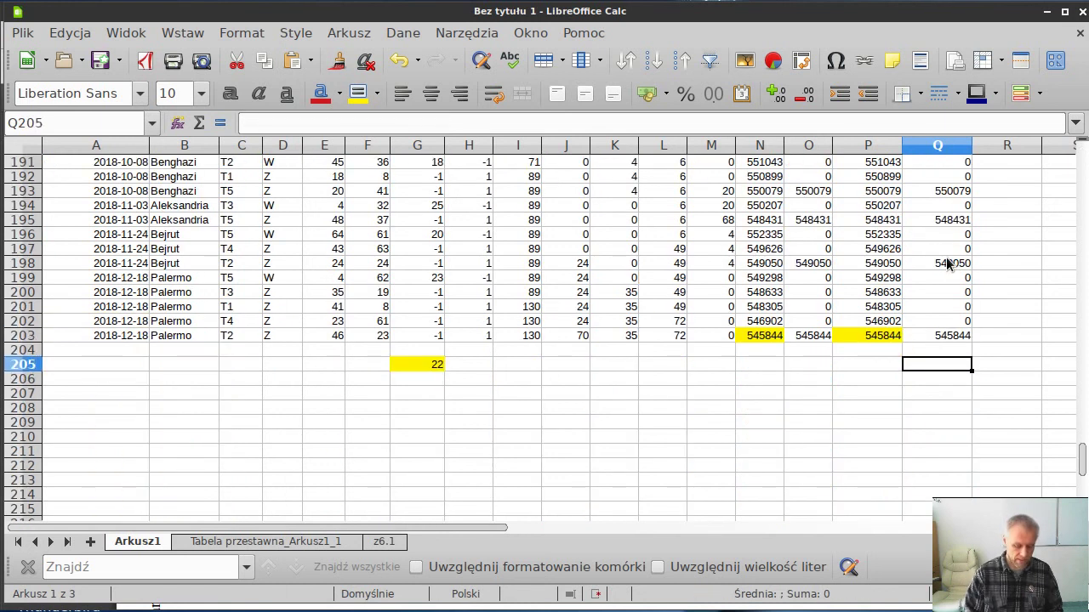
type("=maks")
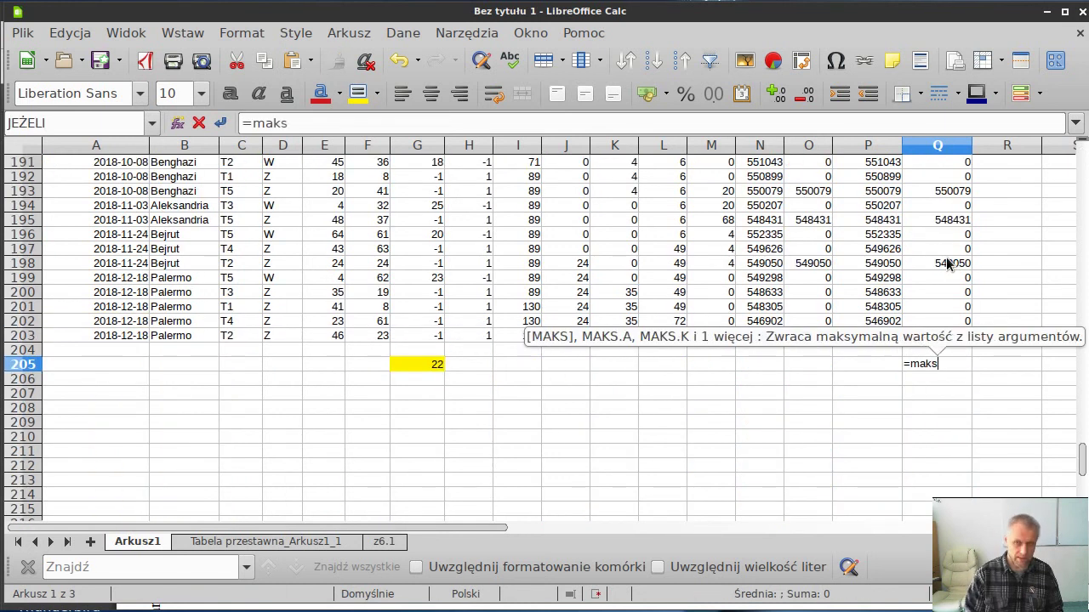
type("(")
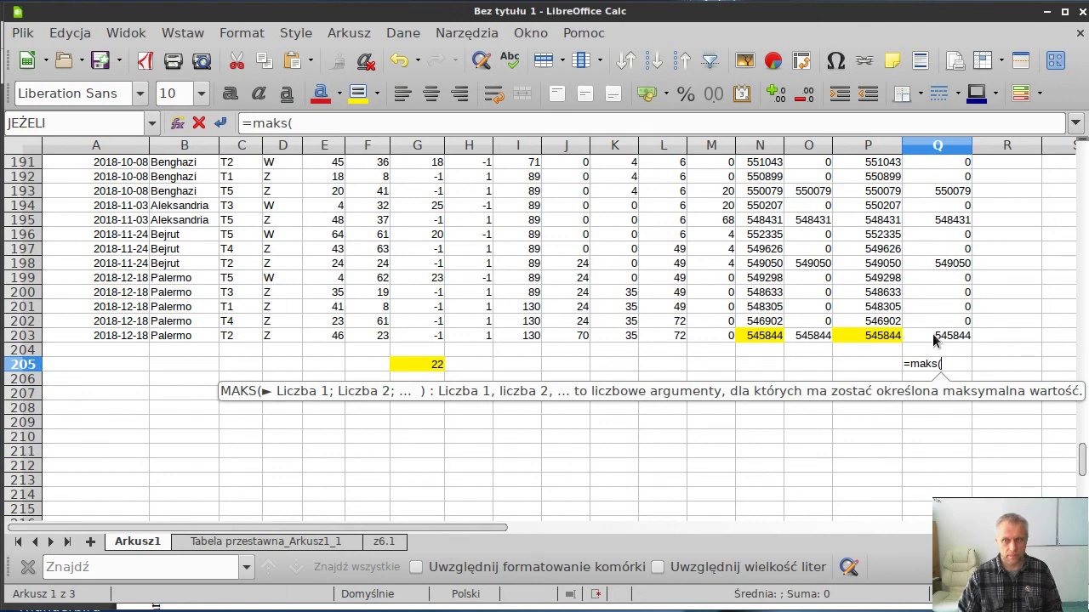
Complete =MAKS(Q2:Q203) in Q205, giving the highest end-of-day balance 550079
left_click(935, 336)
key("ctrl+shift+Up")
key("shift+Down")
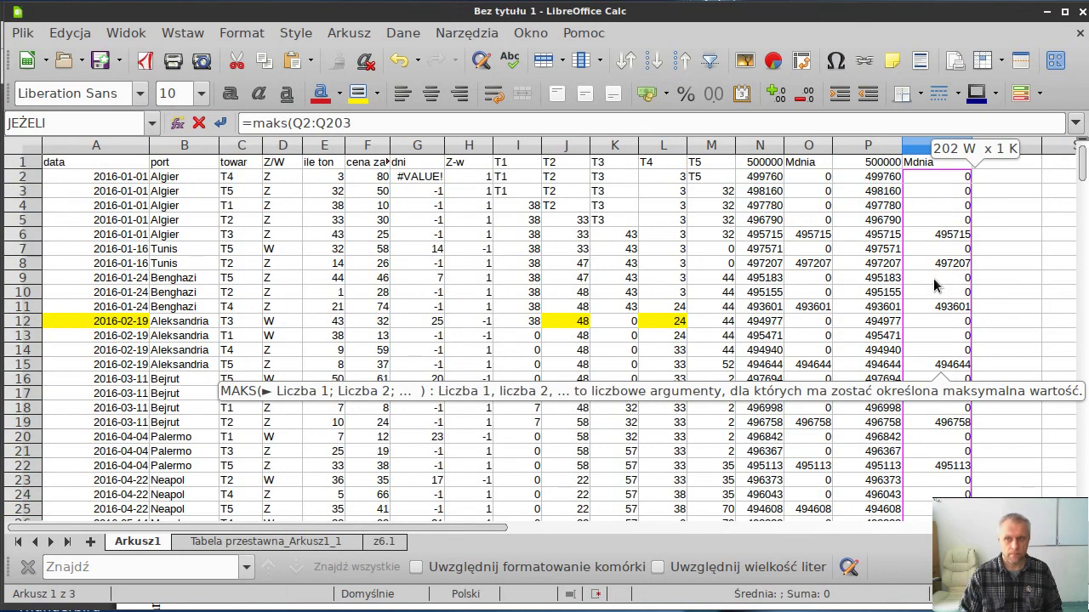
key("Return")
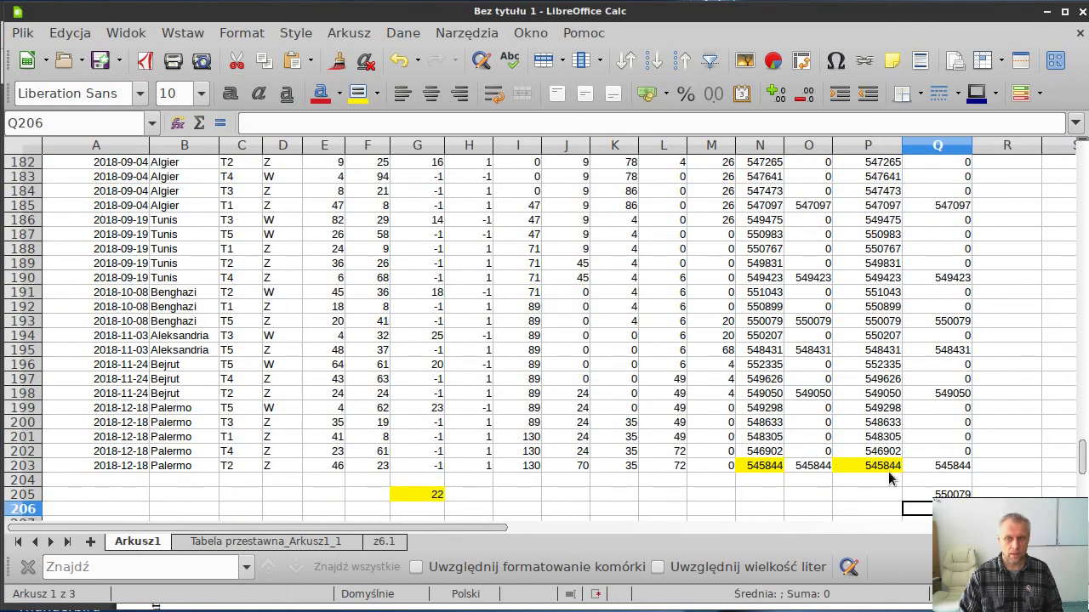
left_click(917, 491)
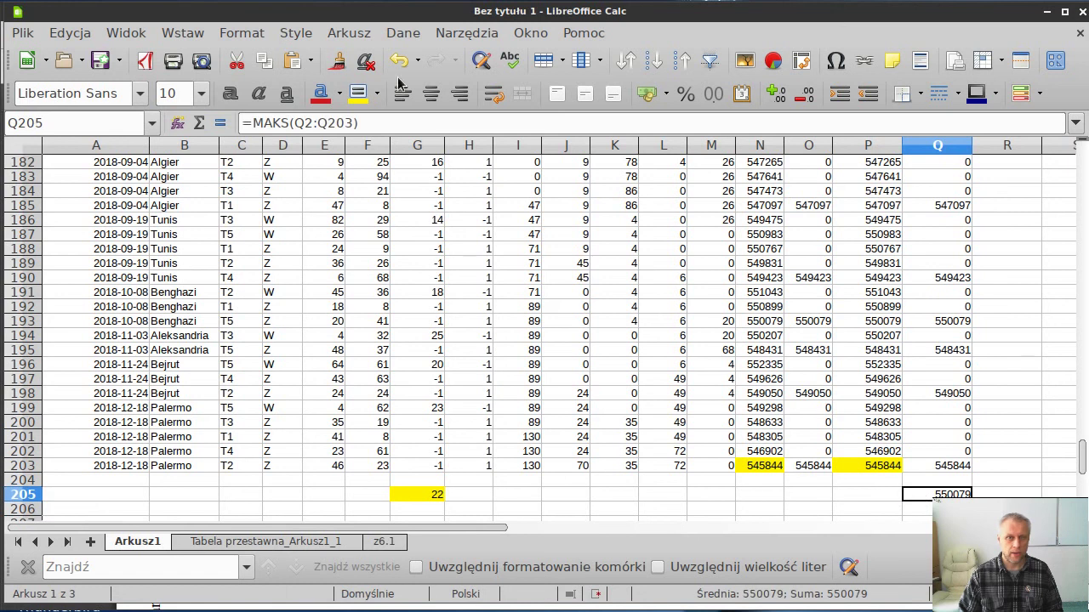
scroll(636, 403, "down", 1)
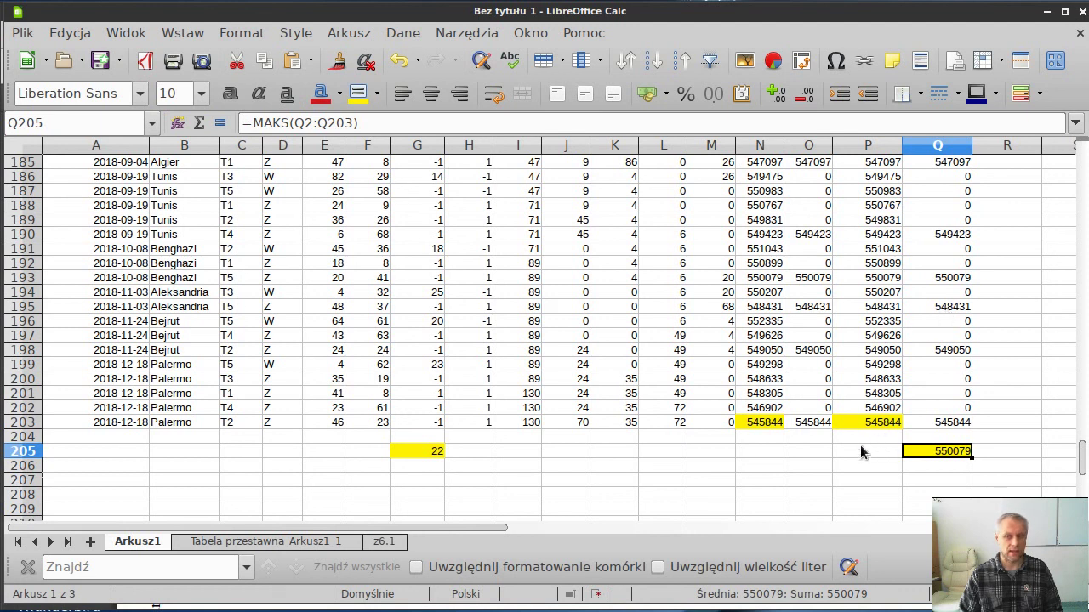
Enter =MIN(P2:P203) in P206 to get the lowest balance 493601
left_click(869, 469)
type("=")
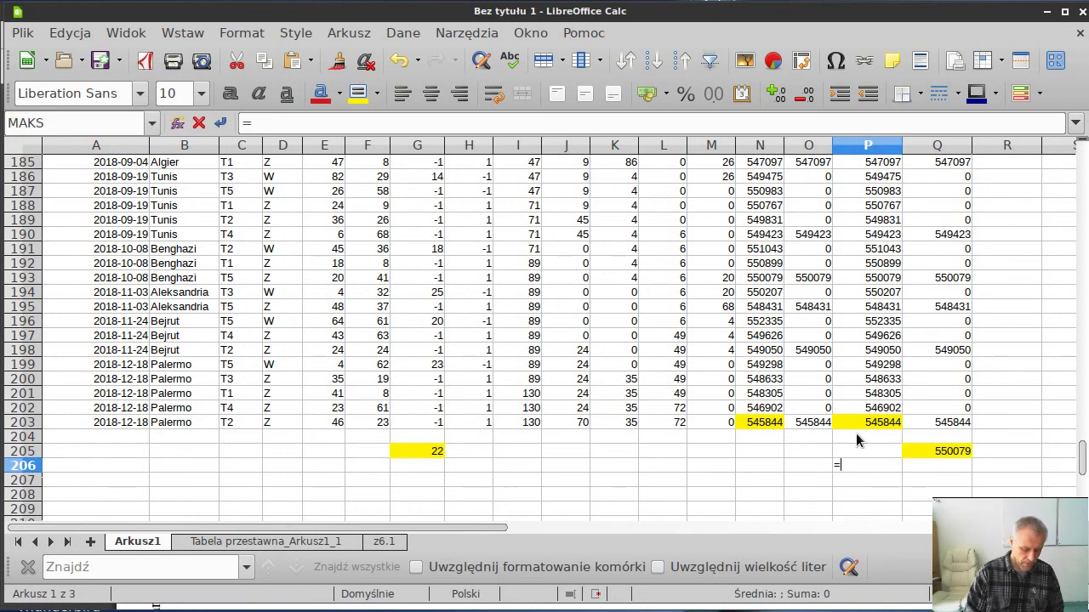
type("min(")
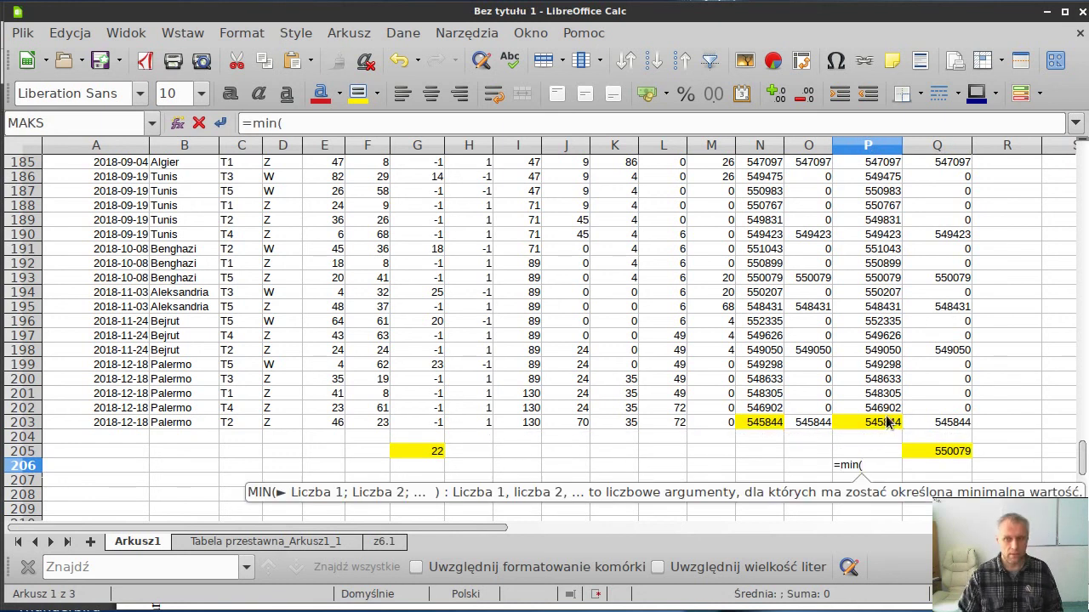
left_click(881, 425)
key("ctrl+shift+Up")
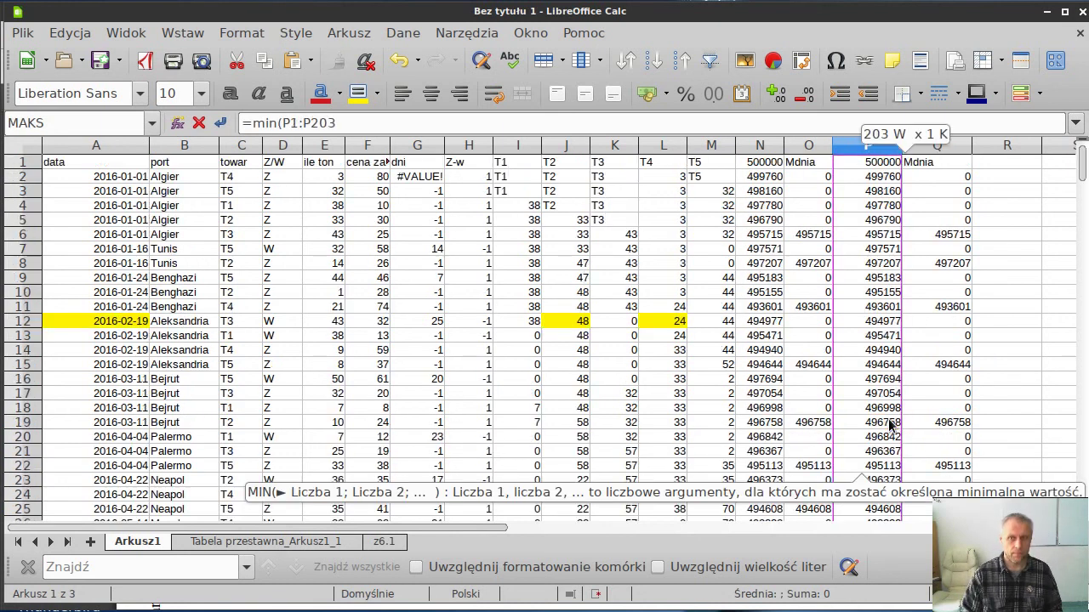
key("shift+Down")
key("Return")
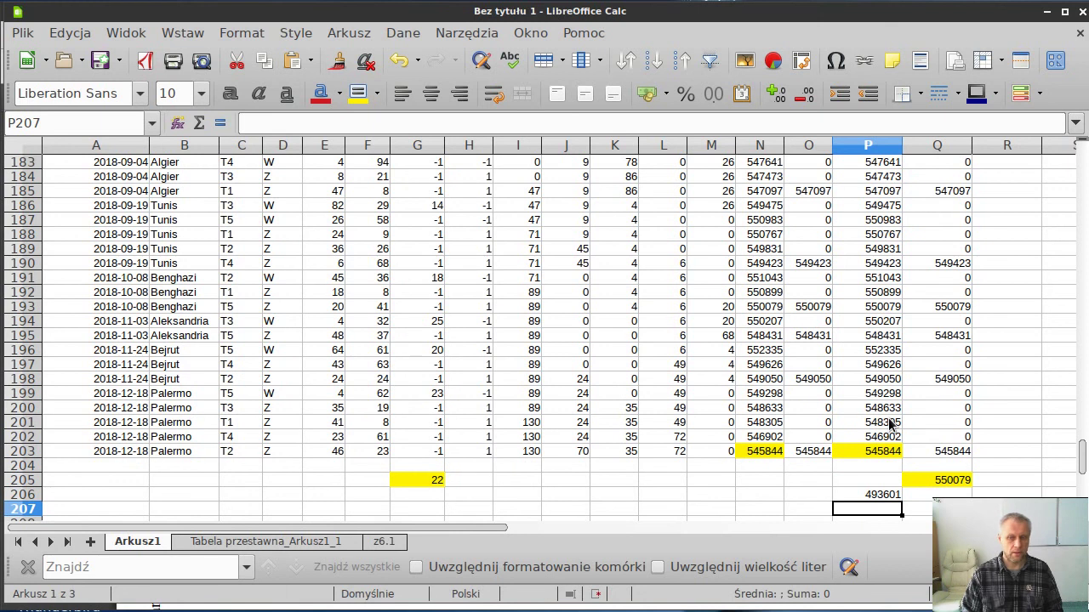
Compute the thaler need =P1-P206 (6399) in P207 and highlight it yellow
type("=")
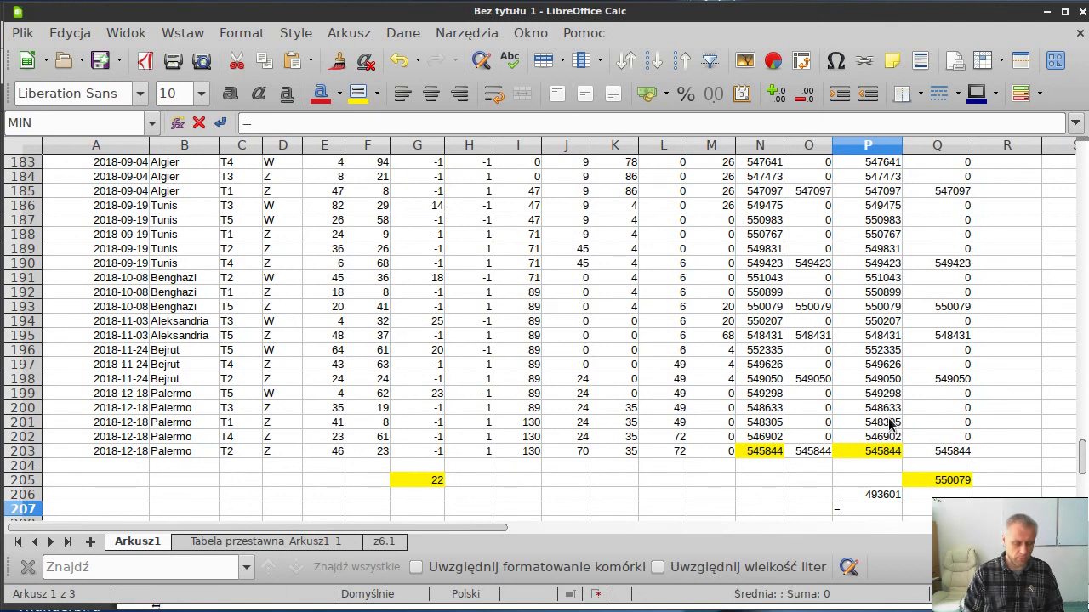
type("a")
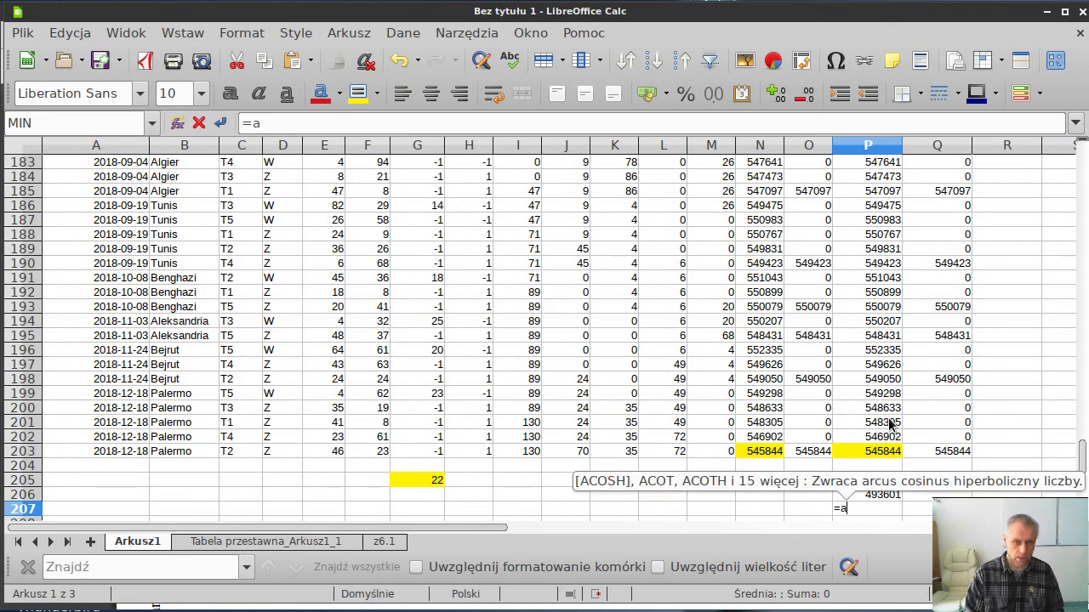
key("BackSpace")
type("p1")
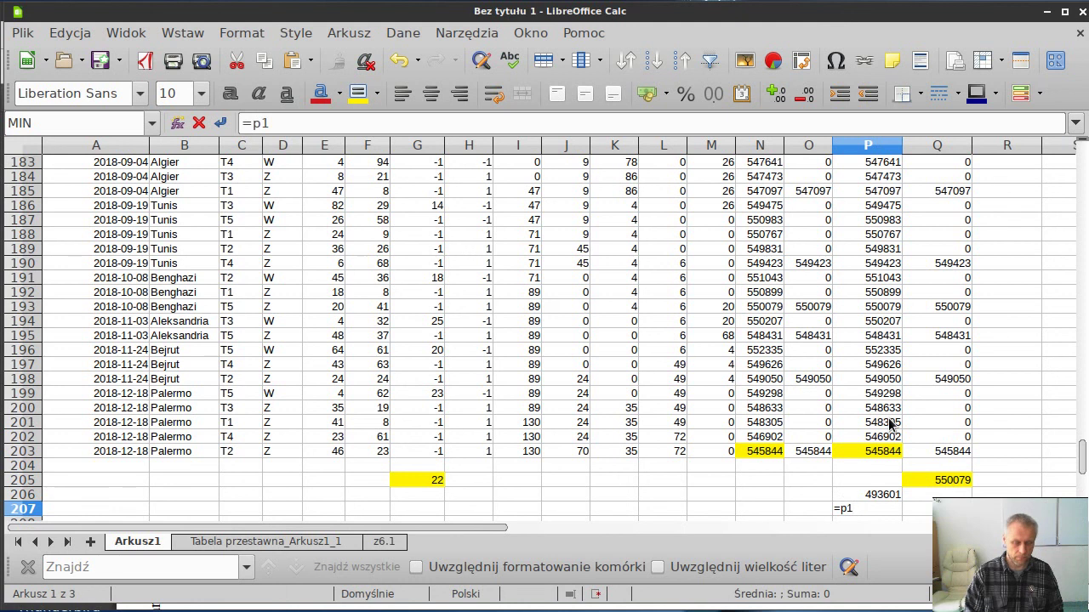
type("-")
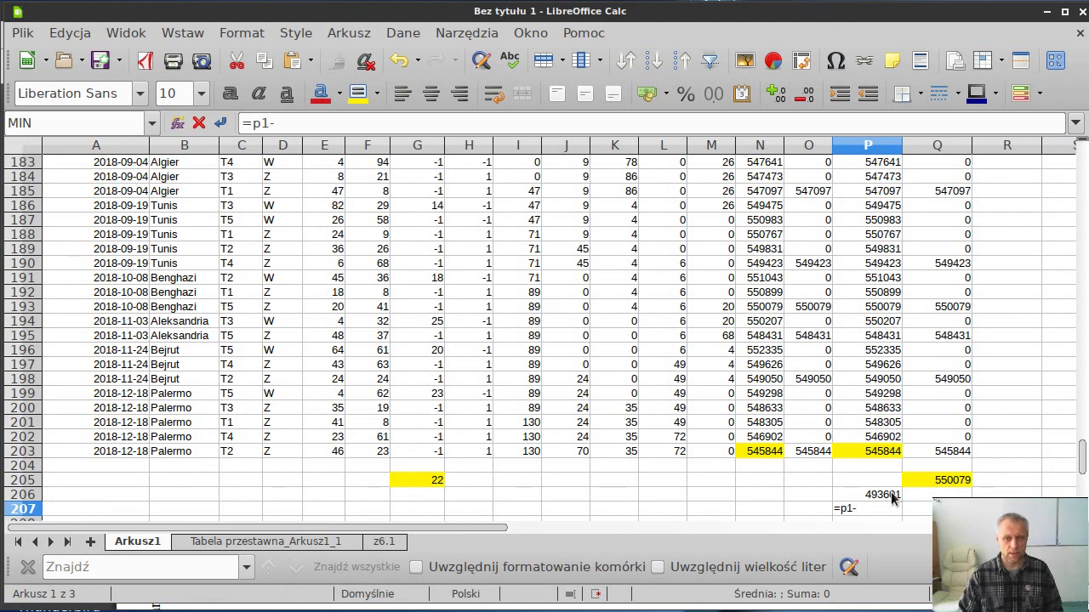
left_click(889, 496)
key("Return")
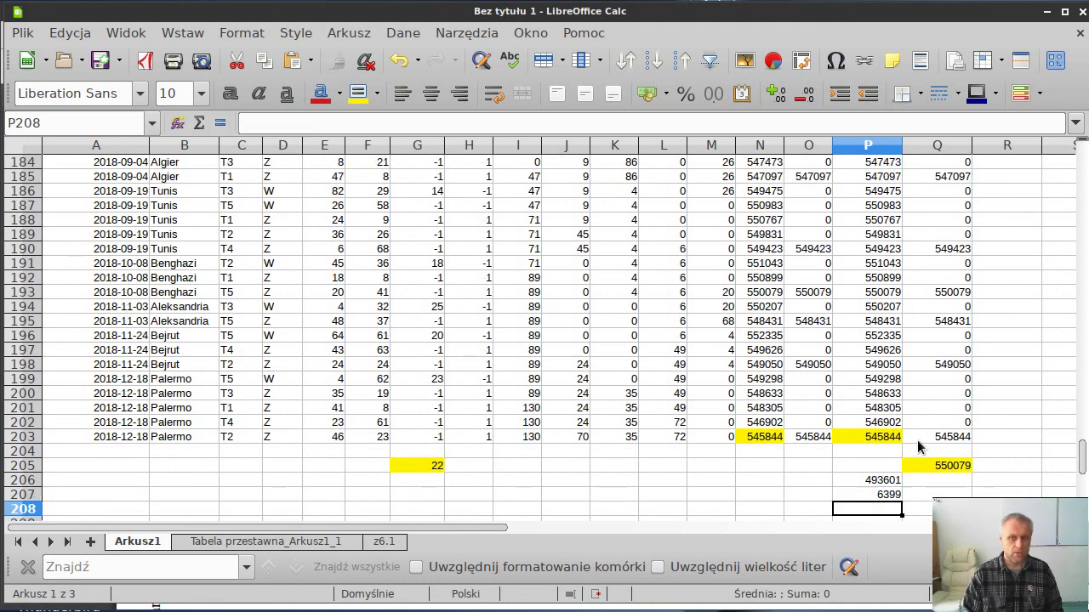
key("Up")
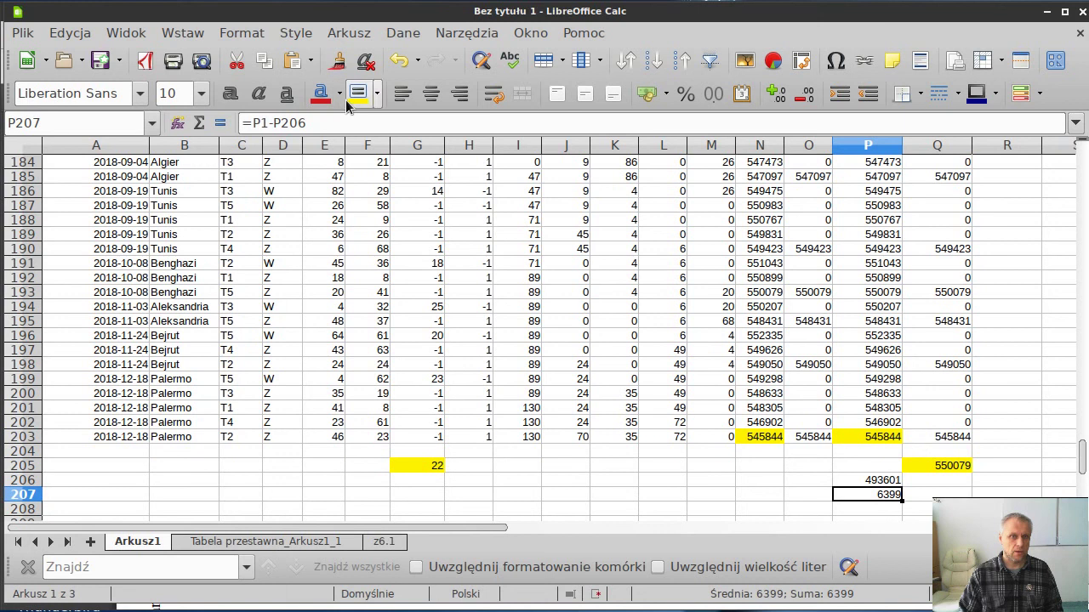
left_click(355, 94)
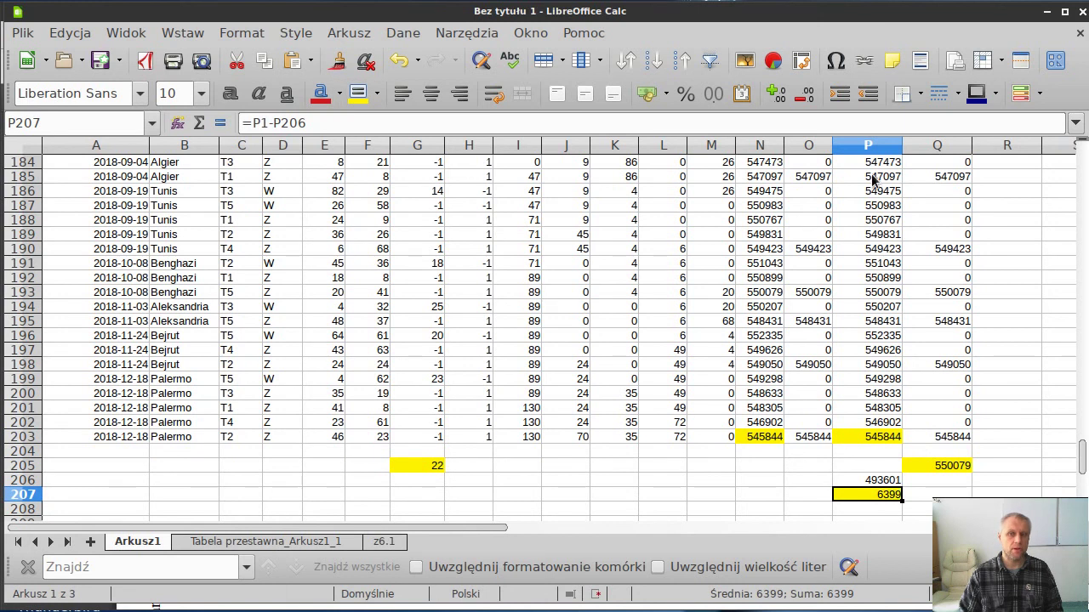
left_click(868, 438)
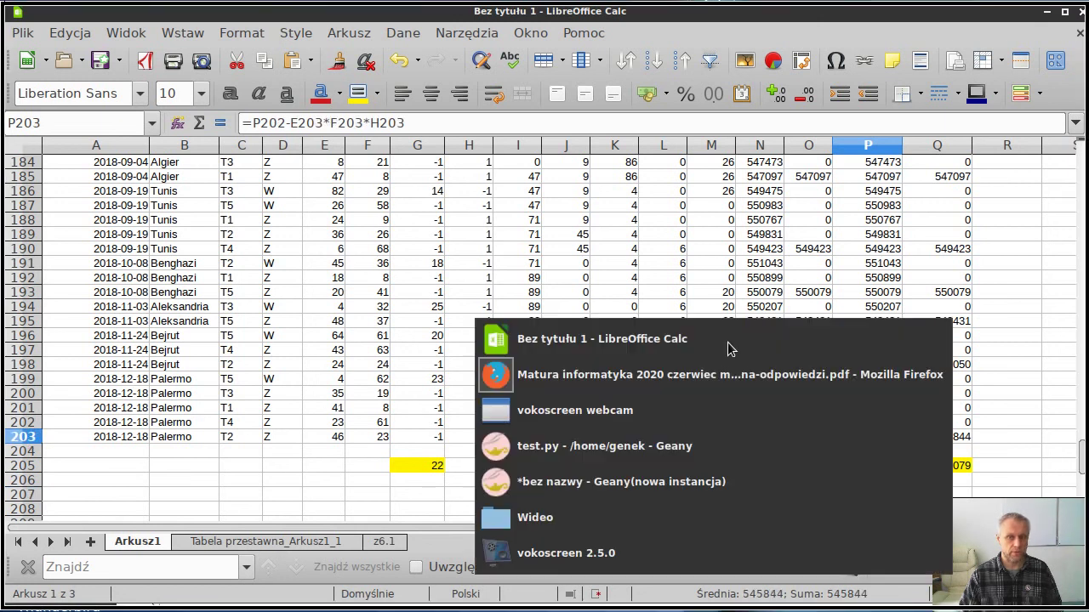
Check 545844, 08.10.2018, 550079 and 6399 in the Firefox answer key against the Calc results
key("alt+Tab")
key("alt+Tab")
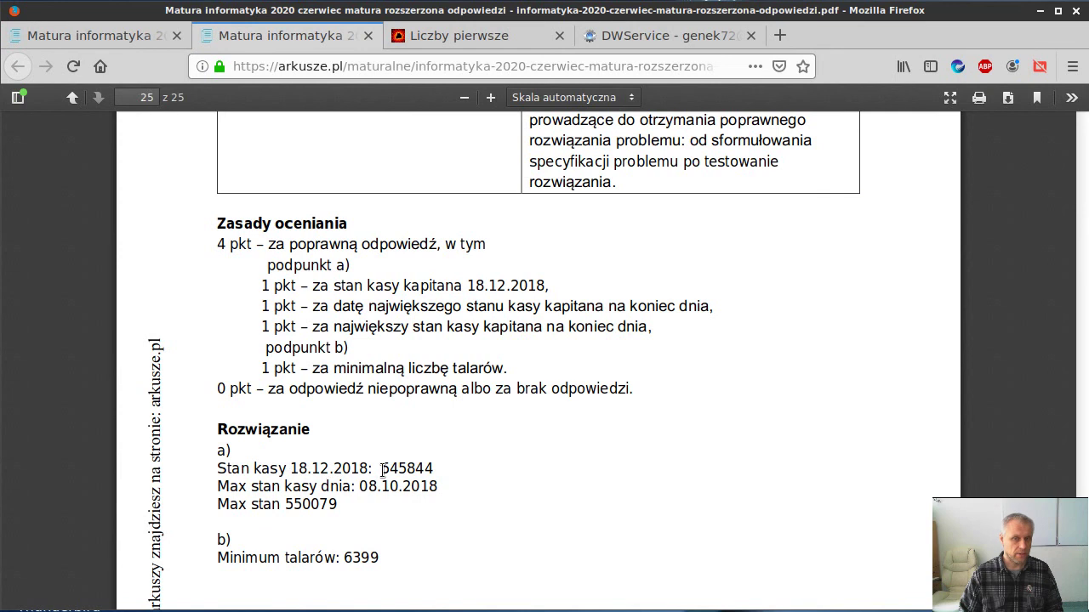
key("alt+Tab")
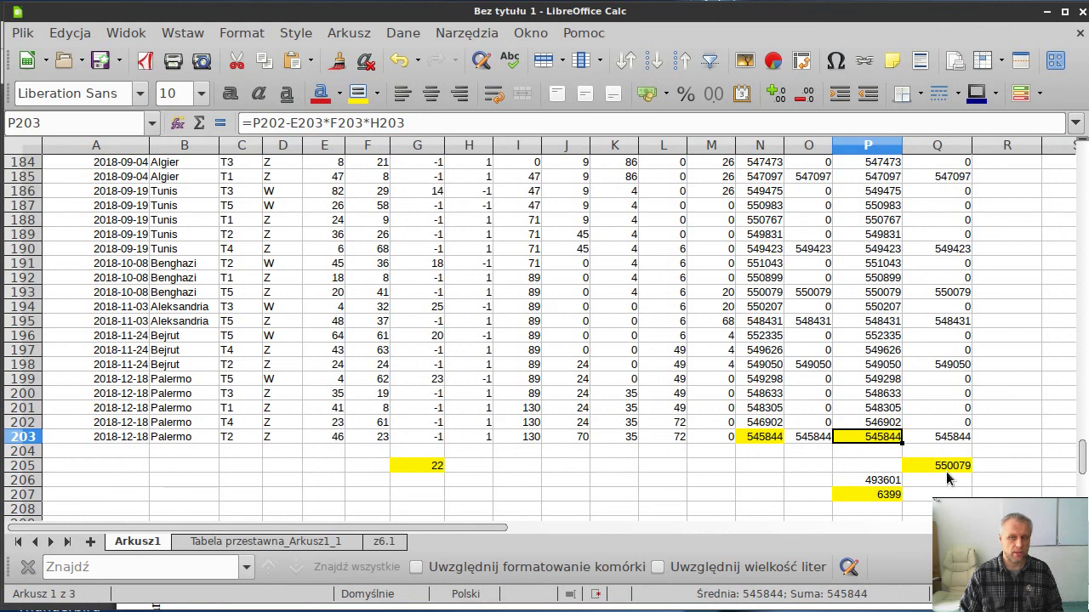
key("alt+Tab")
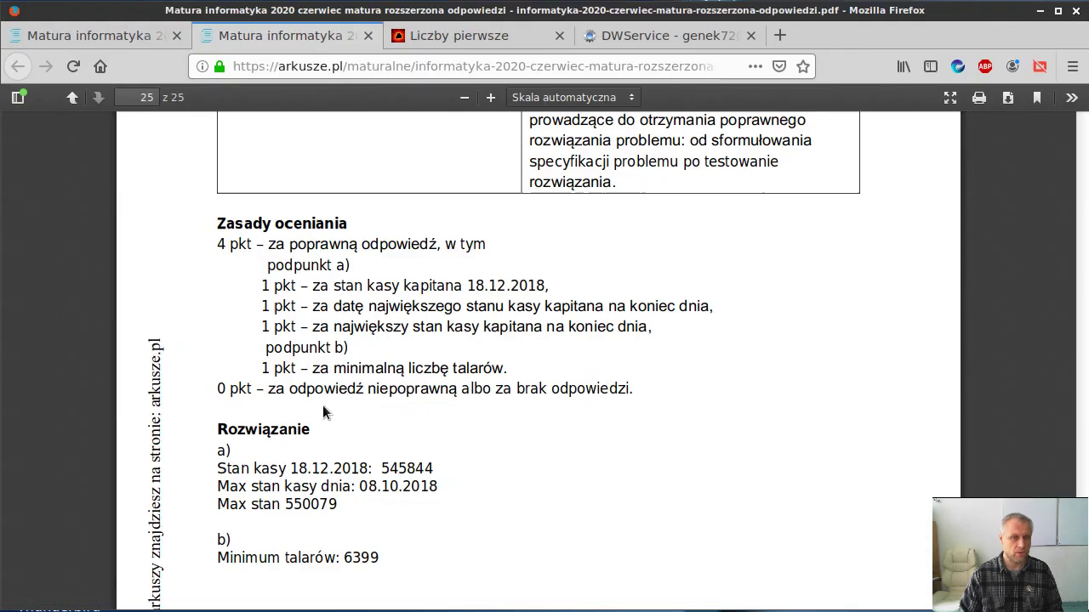
left_click_drag(286, 504, 341, 503)
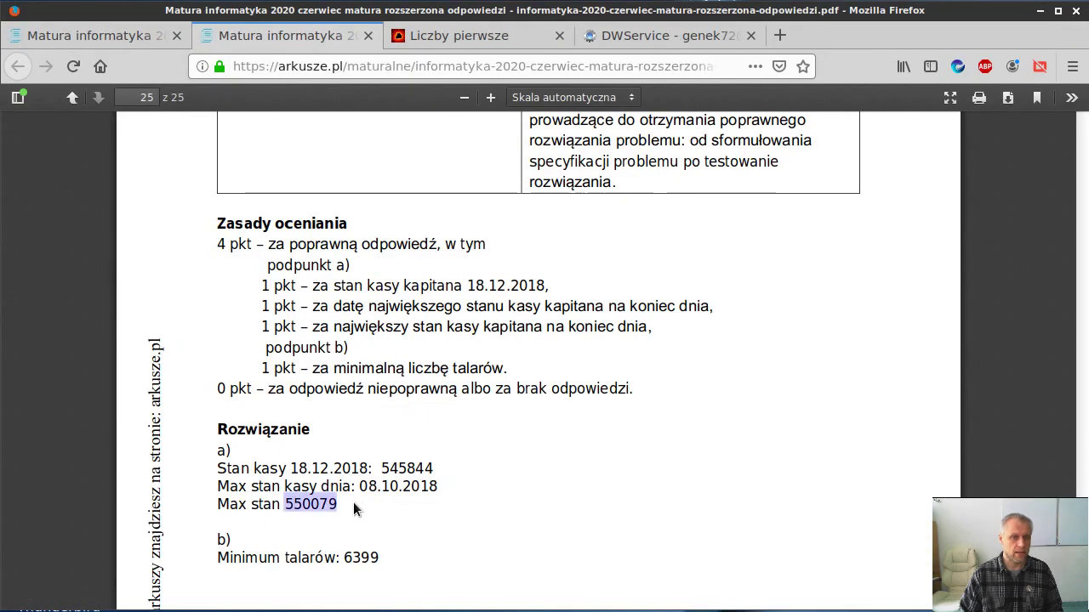
key("alt+Tab")
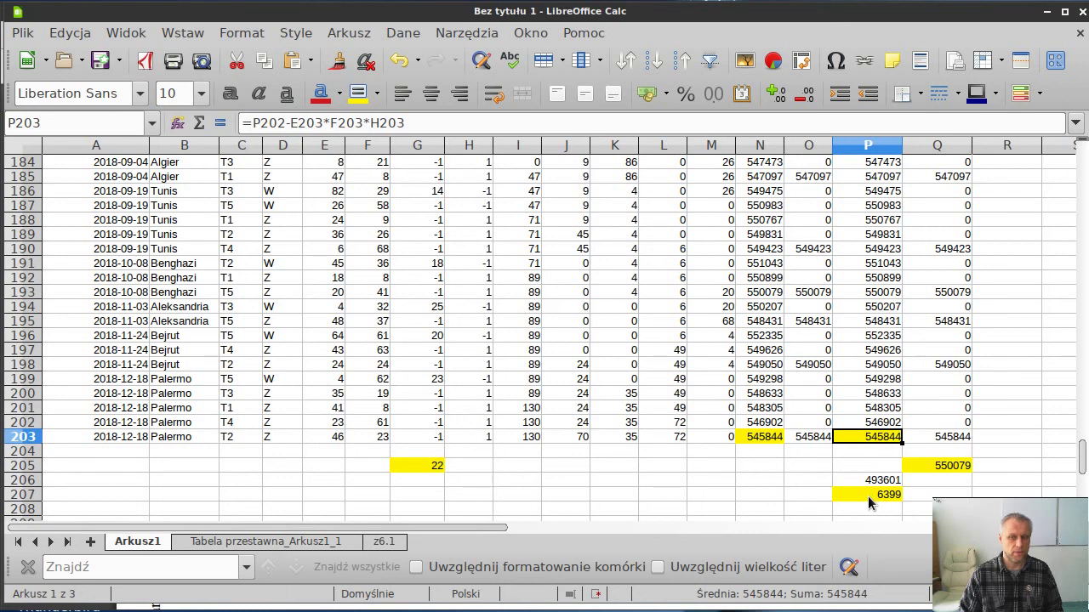
key("alt+Tab")
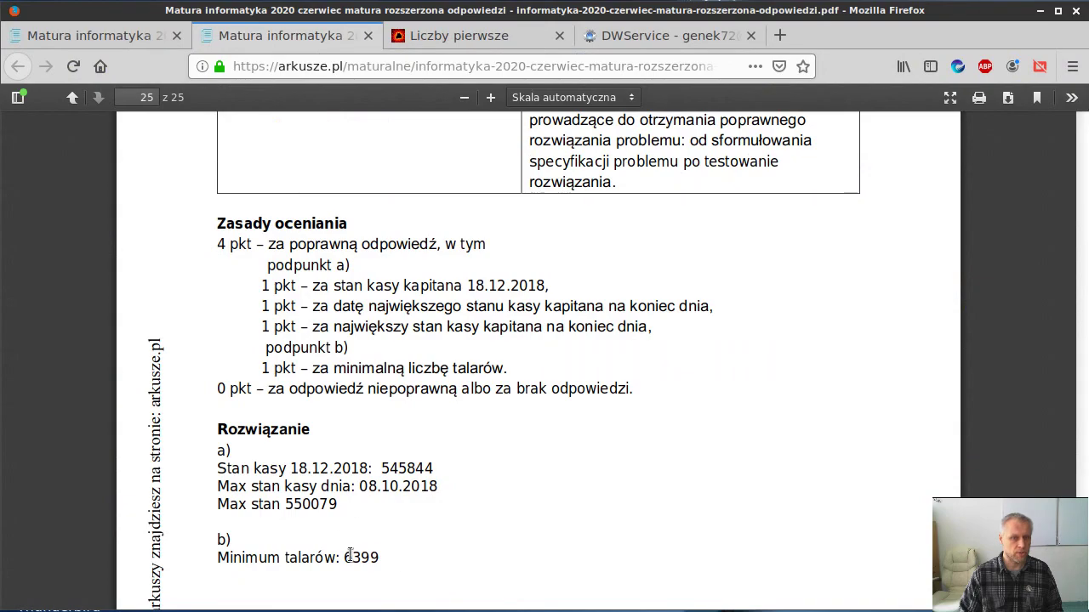
left_click_drag(349, 558, 392, 559)
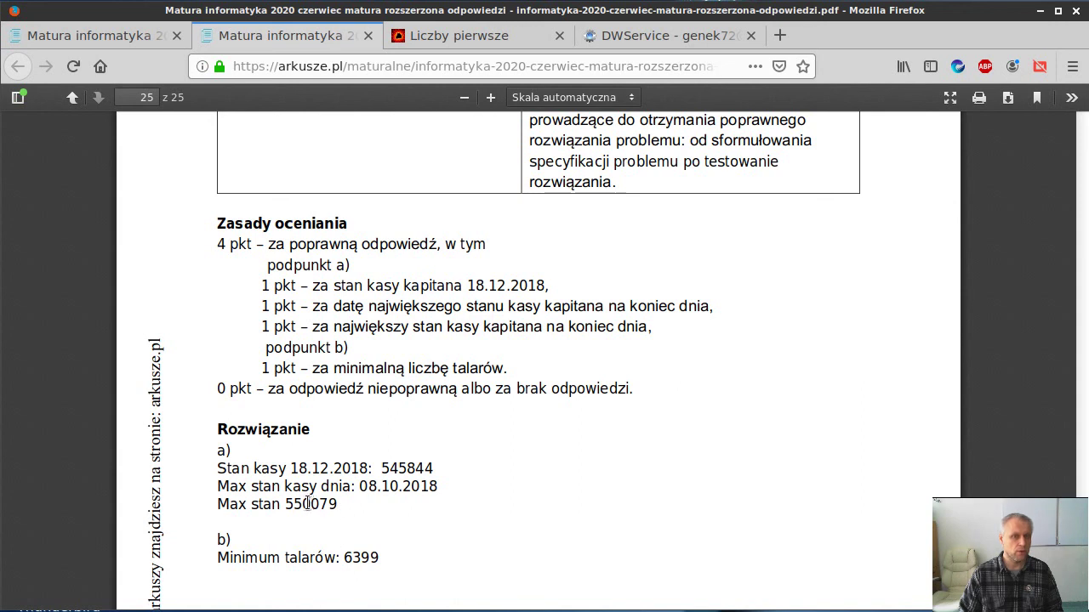
left_click_drag(354, 487, 434, 489)
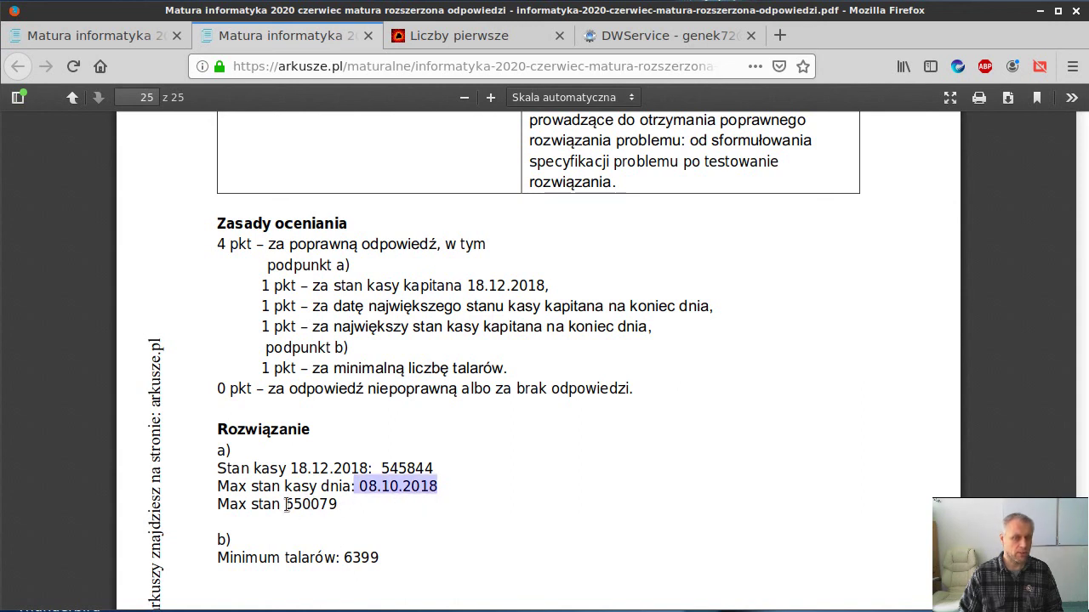
left_click_drag(285, 504, 338, 504)
key("alt+Tab")
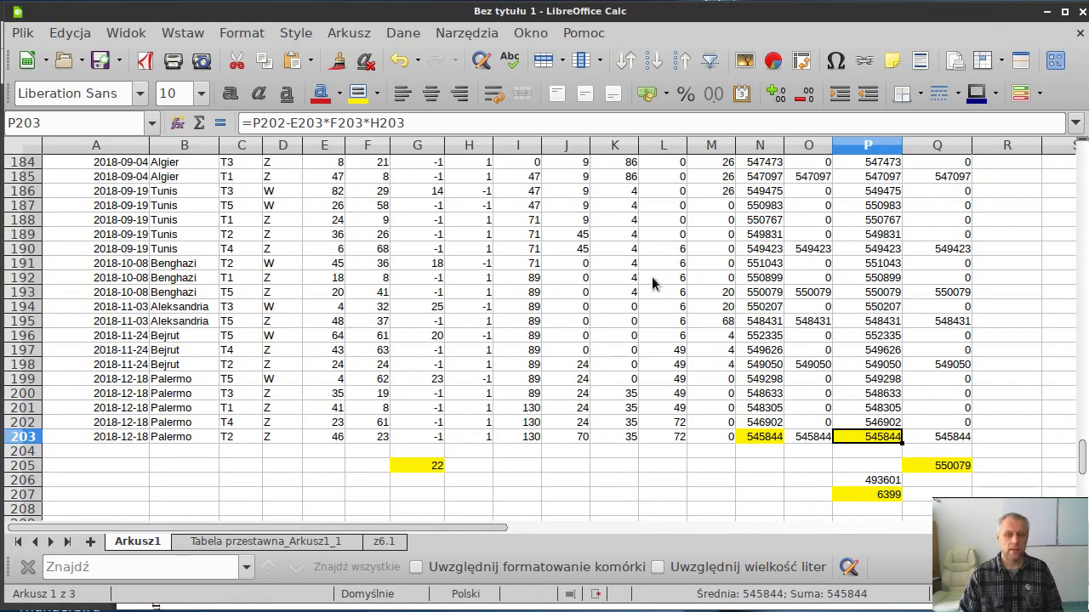
Create a pivot table using the current selection A1:Q203 as source
left_click(697, 278)
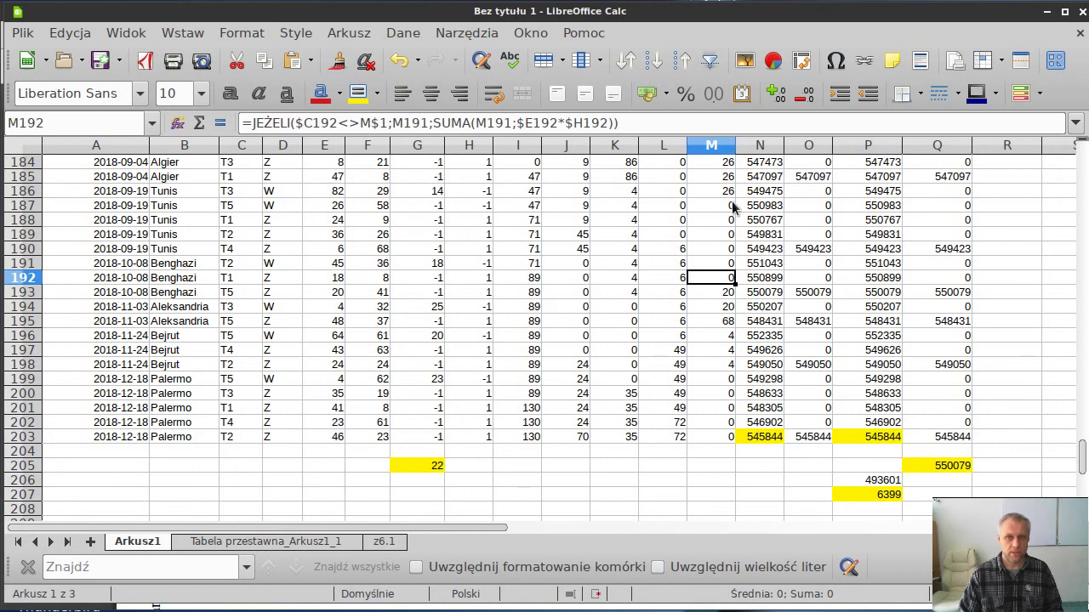
left_click(404, 34)
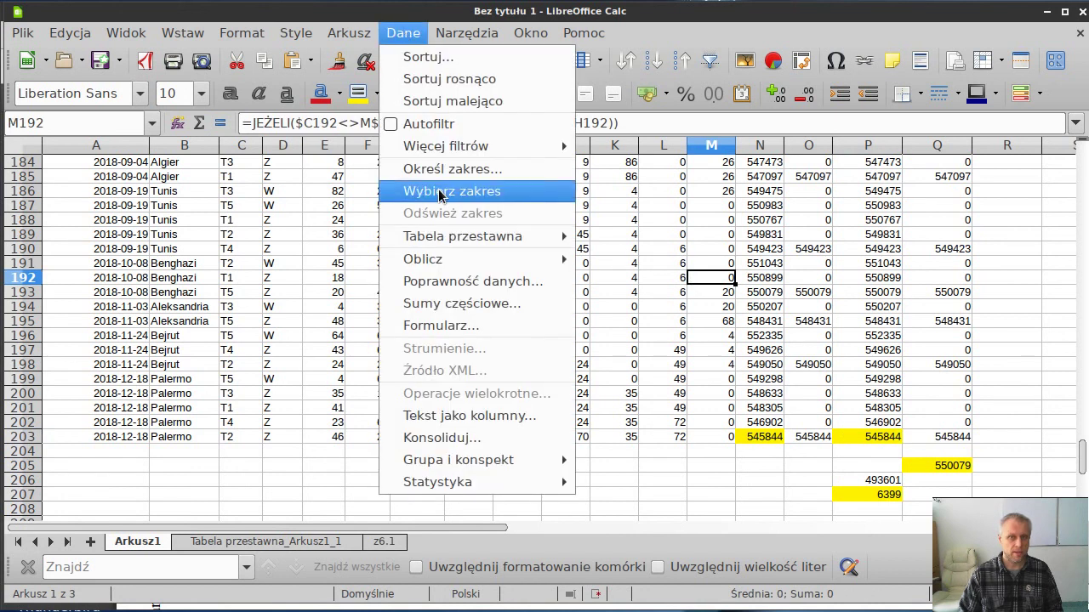
mouse_move(451, 237)
left_click(629, 245)
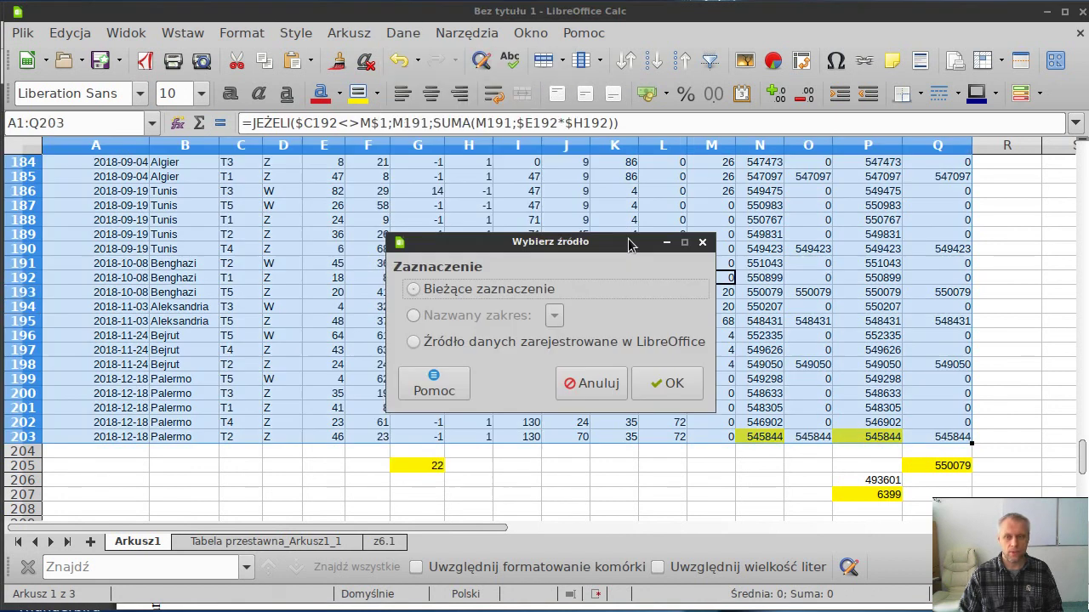
left_click(673, 379)
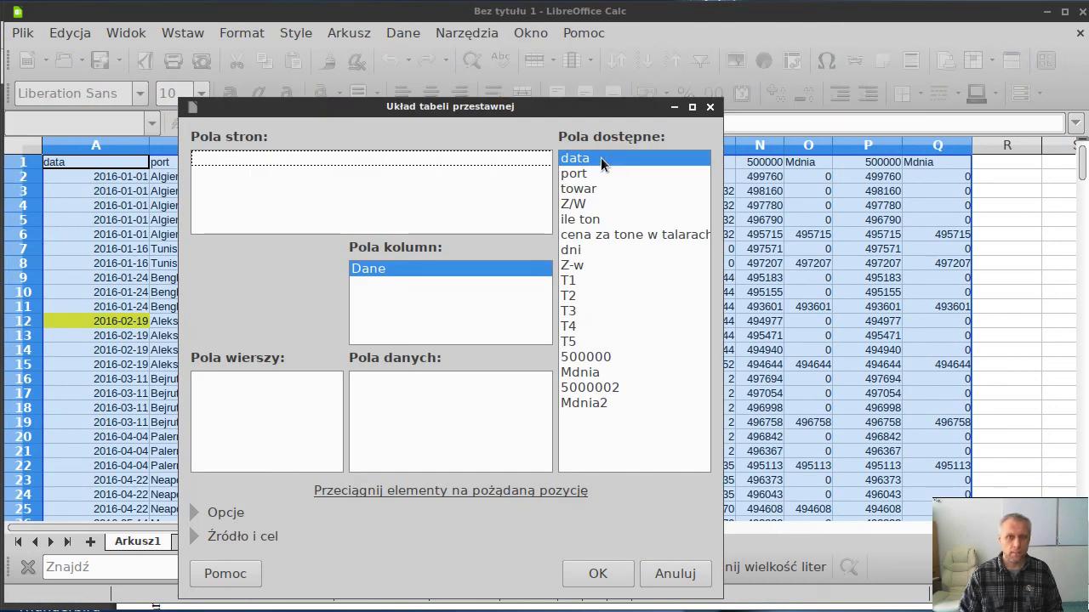
Lay out the pivot table with Mdnia2 and data as row fields
mouse_move(601, 157)
left_mouse_down()
mouse_move(586, 168)
mouse_move(591, 158)
left_mouse_up()
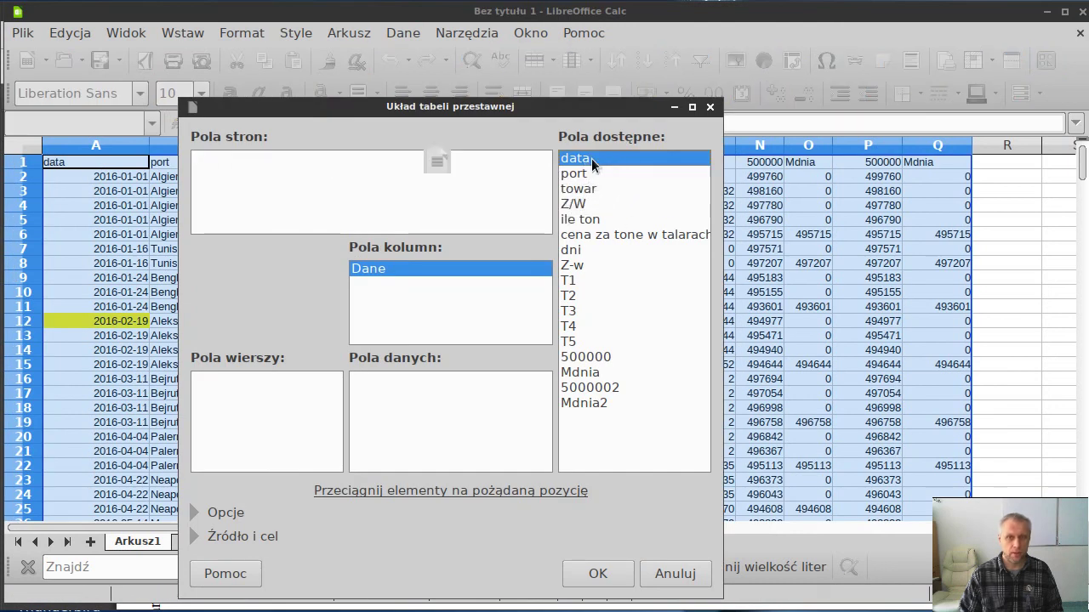
left_click(612, 399)
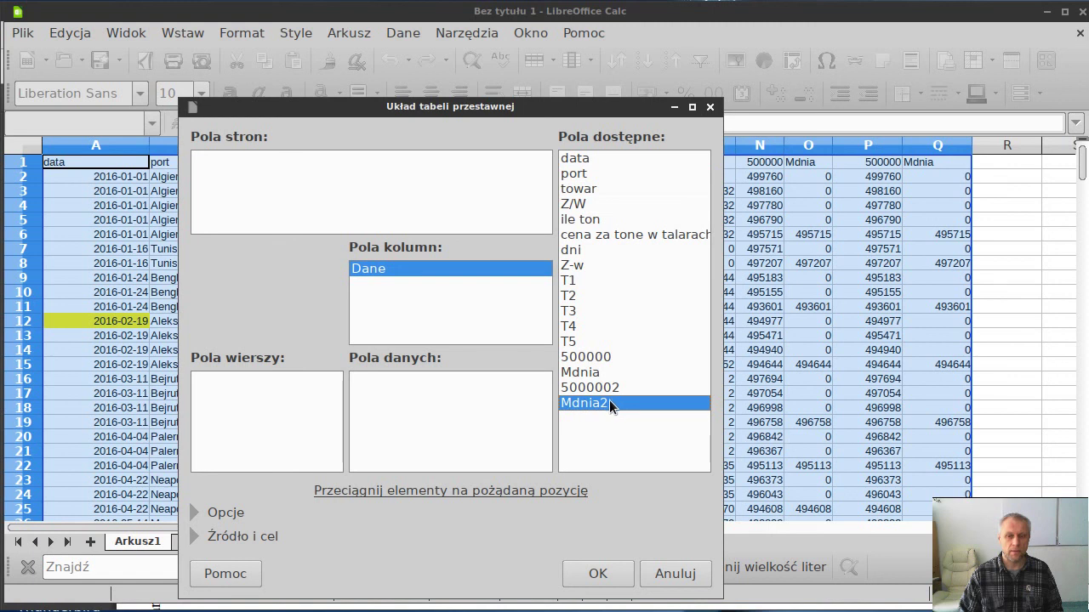
mouse_move(612, 399)
left_mouse_down()
mouse_move(289, 434)
mouse_move(260, 424)
left_mouse_up()
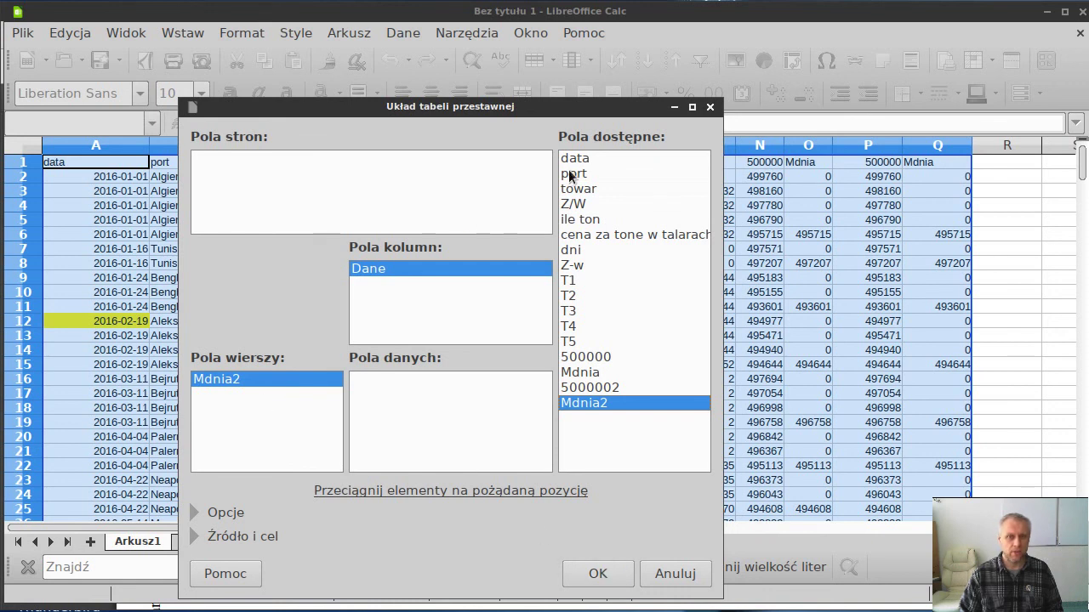
mouse_move(571, 160)
left_mouse_down()
mouse_move(285, 387)
mouse_move(298, 444)
left_mouse_up()
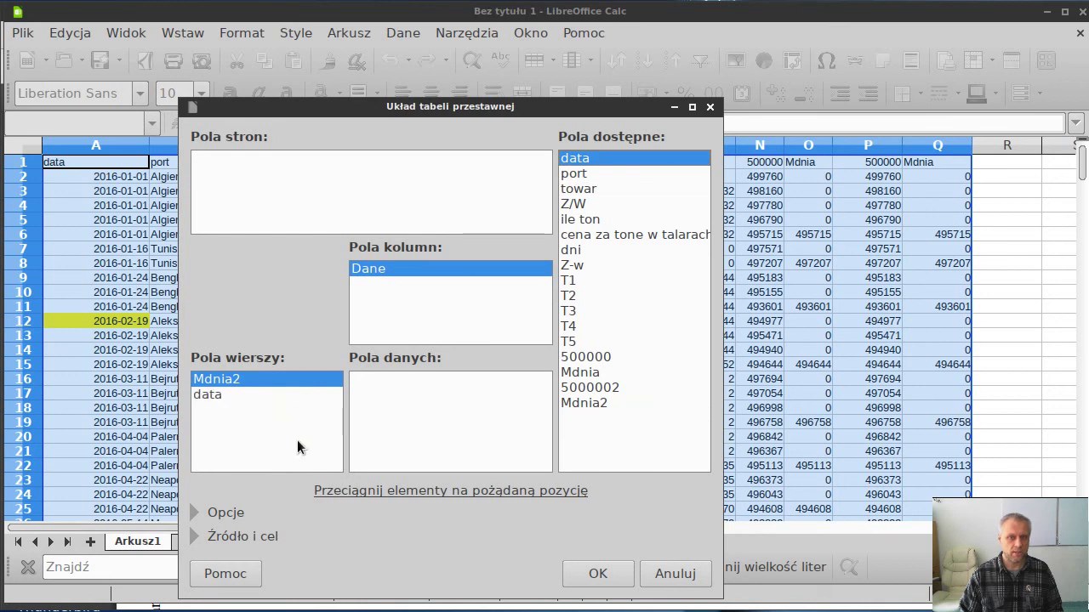
left_click(598, 573)
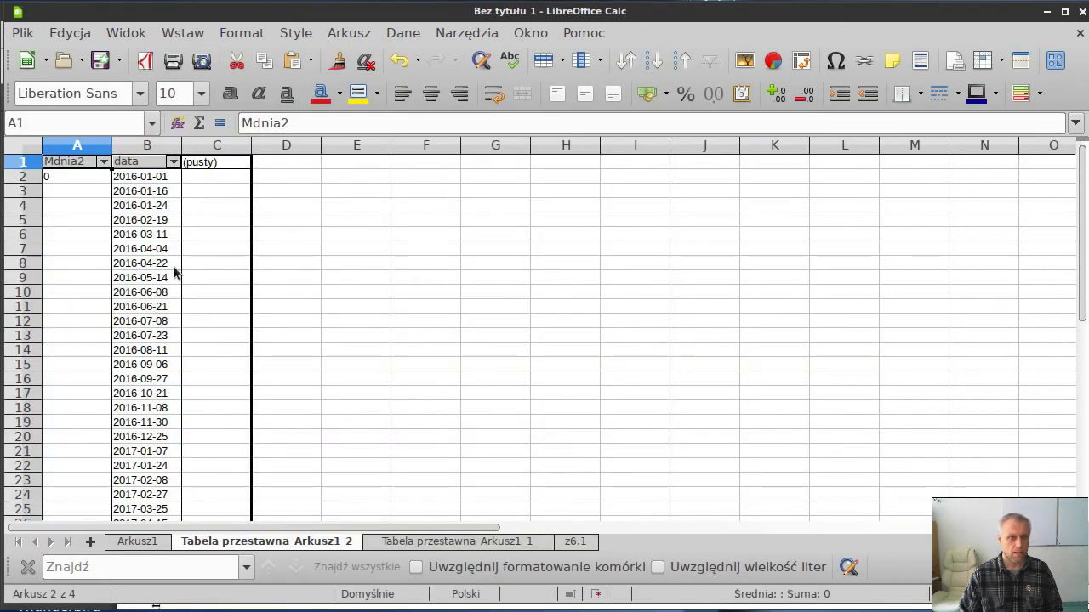
Filter the pivot's Mdnia2 field to hide zero balances
left_click(102, 162)
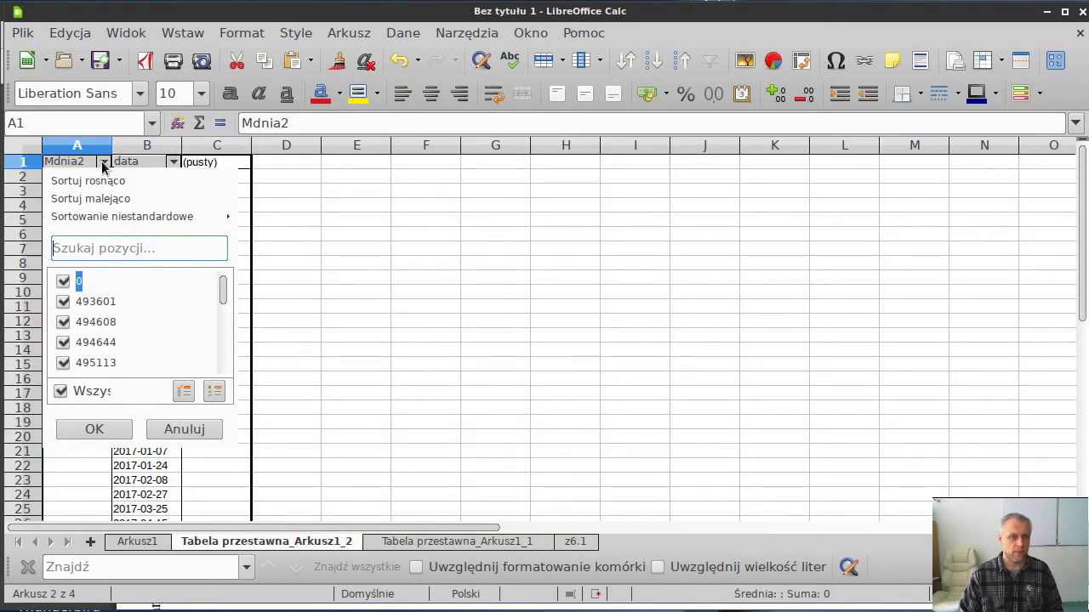
left_click(63, 280)
left_click(93, 428)
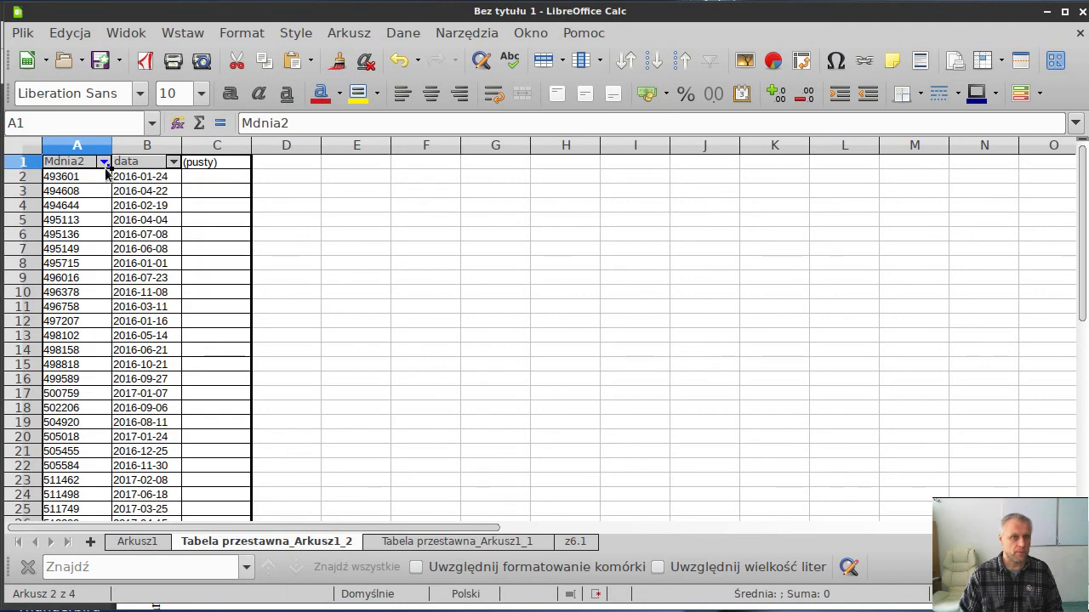
Sort Mdnia2 descending and read the top result, 550079 on 2018-10-08
left_click(103, 161)
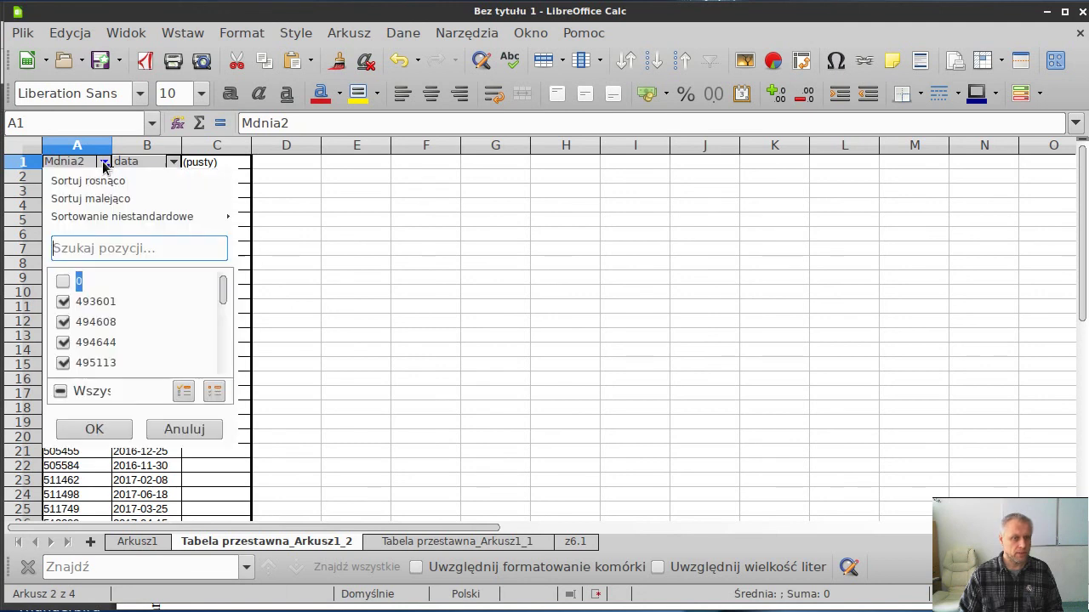
left_click(128, 200)
left_click(56, 176)
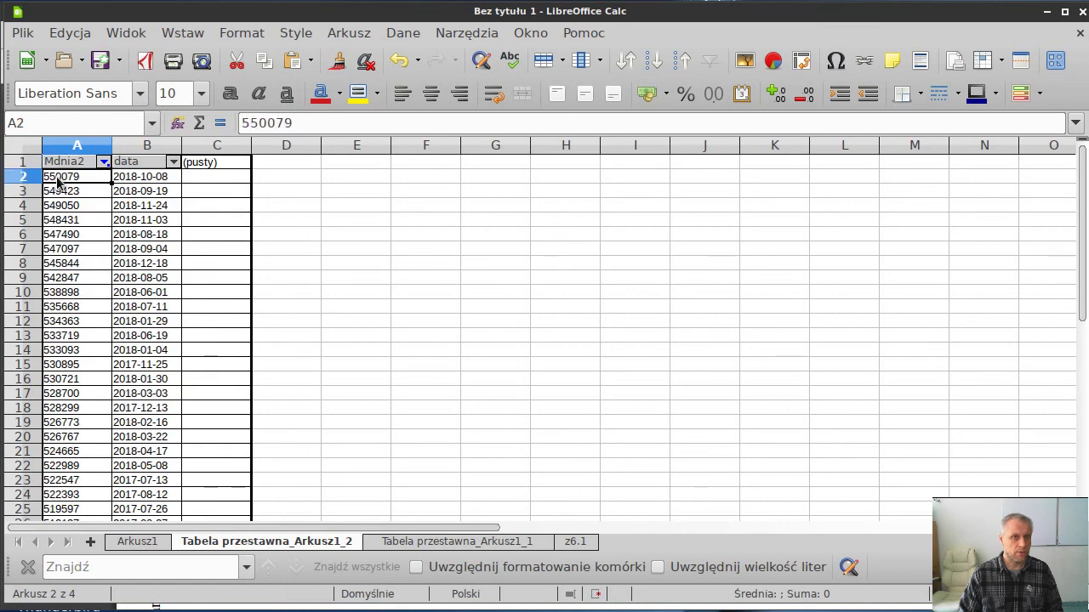
left_click(129, 180)
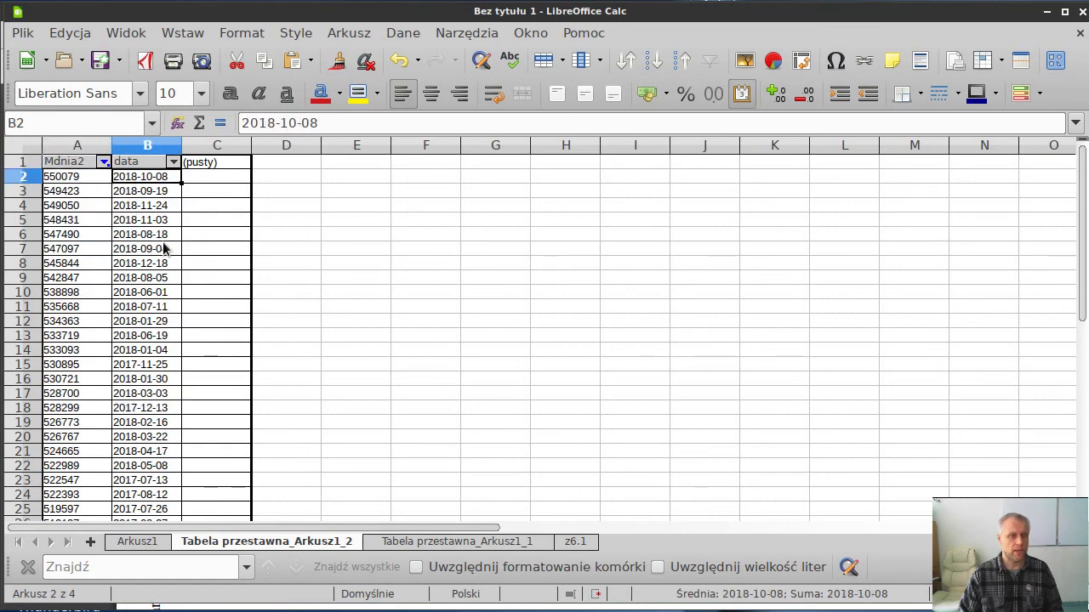